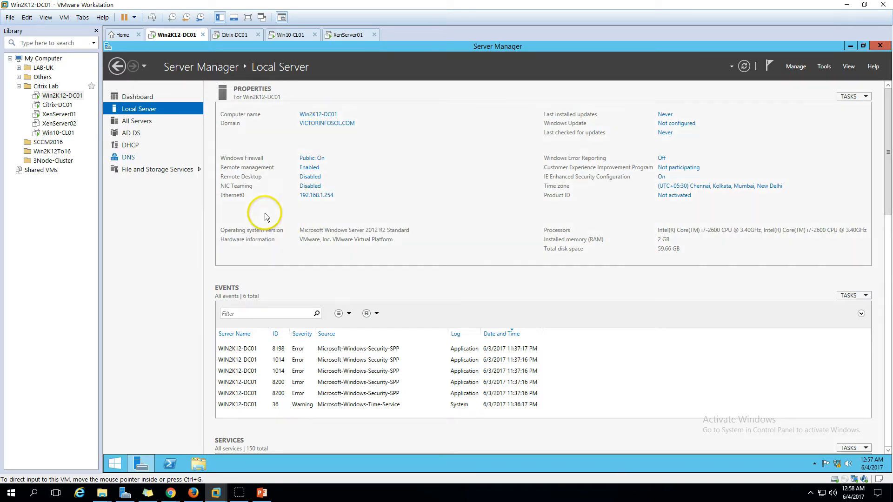
View the installed roles on the Win2K12-DC01 Server Manager dashboard and check the lab setup slide in PowerPoint
{"action": "left_click", "coordinate": [135, 97]}
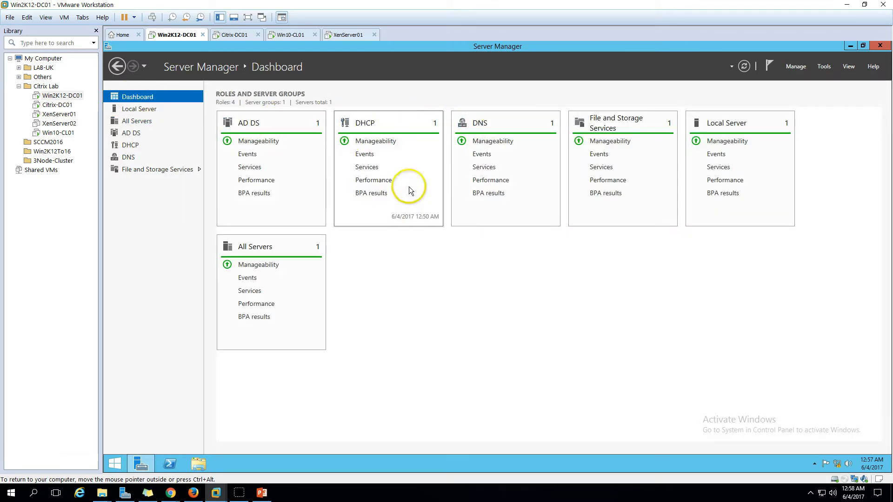
{"action": "left_click", "coordinate": [255, 498]}
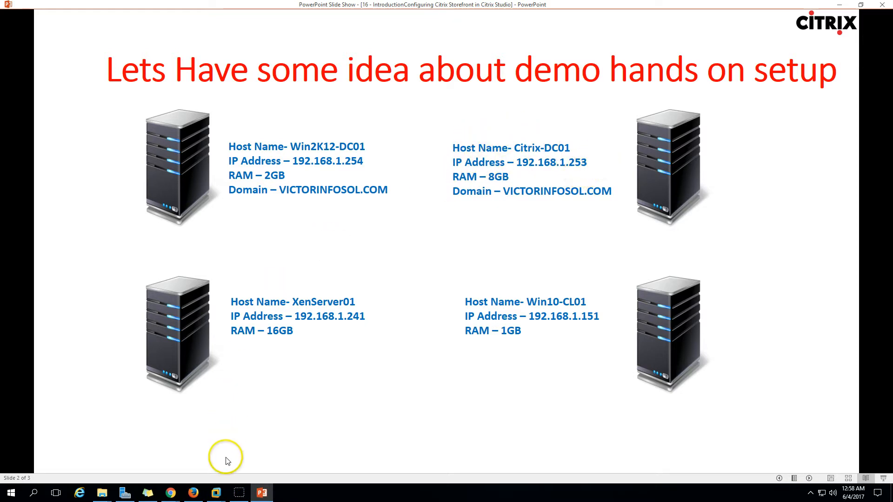
{"action": "left_click", "coordinate": [261, 497]}
Switch to the Citrix-DC01 virtual machine and view its Local Server properties in Server Manager
{"action": "left_click", "coordinate": [237, 35]}
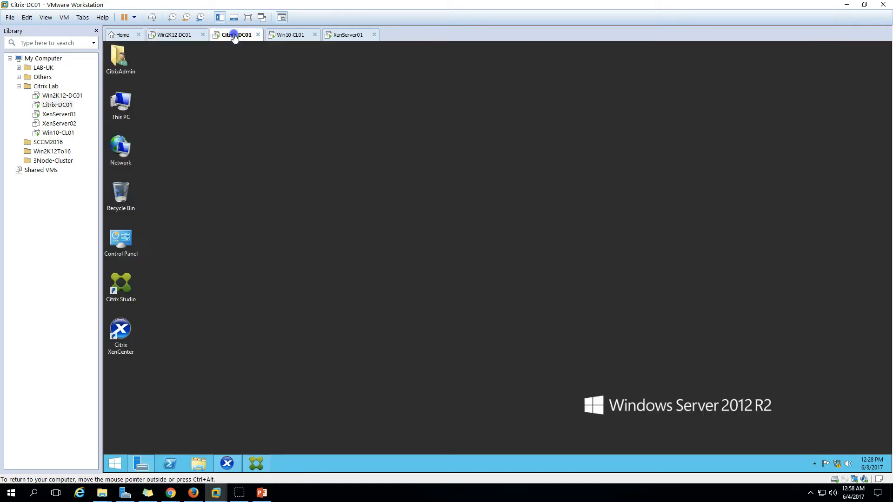
{"action": "left_click", "coordinate": [113, 464]}
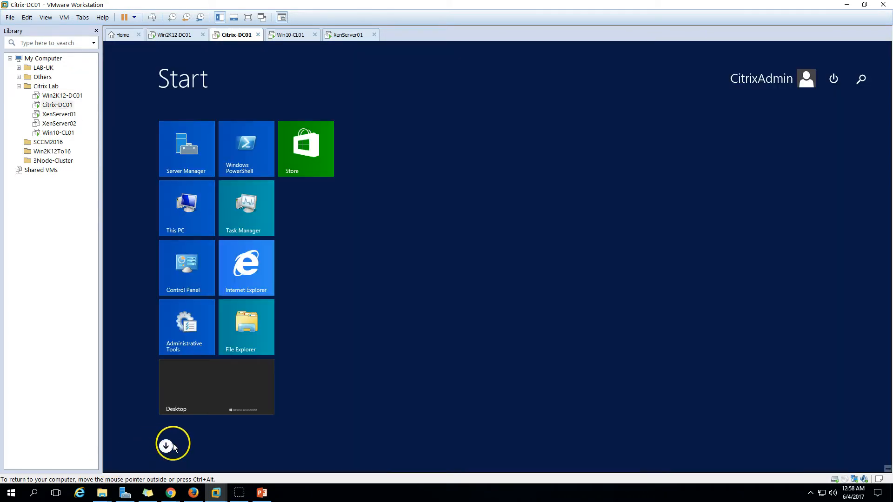
{"action": "left_click", "coordinate": [166, 446]}
{"action": "left_click", "coordinate": [166, 446]}
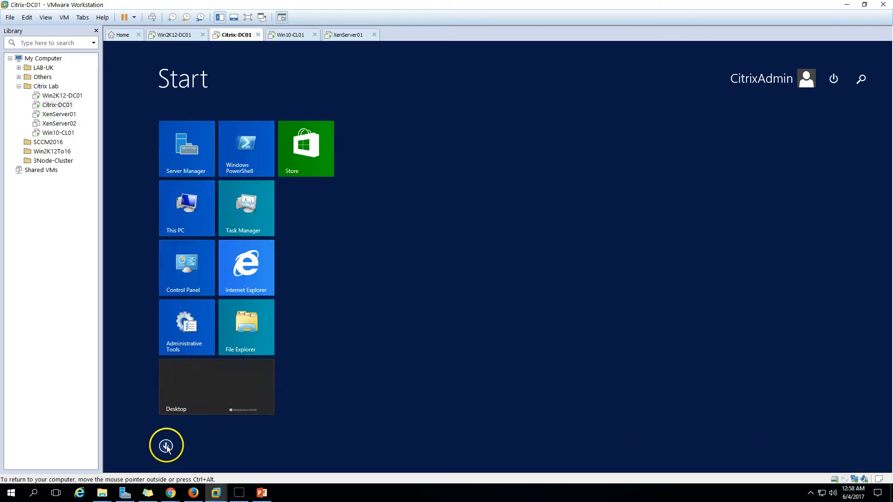
{"action": "left_click", "coordinate": [203, 398]}
{"action": "left_click", "coordinate": [141, 464]}
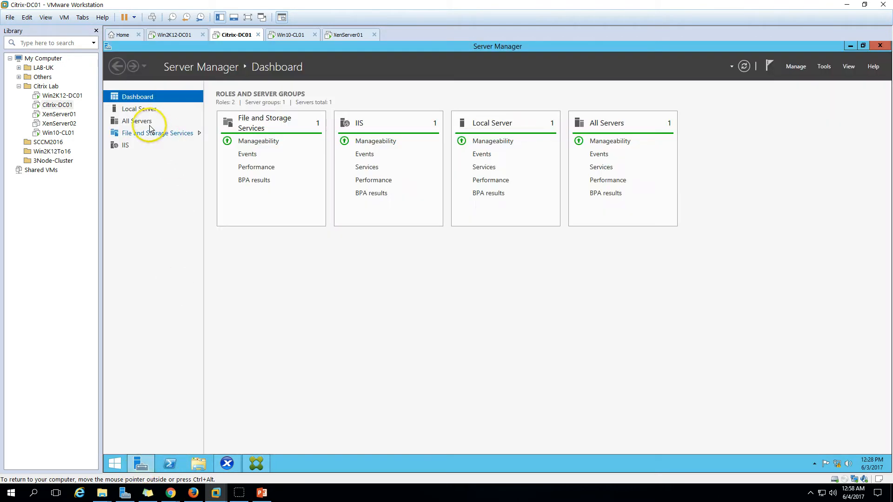
{"action": "left_click", "coordinate": [139, 110]}
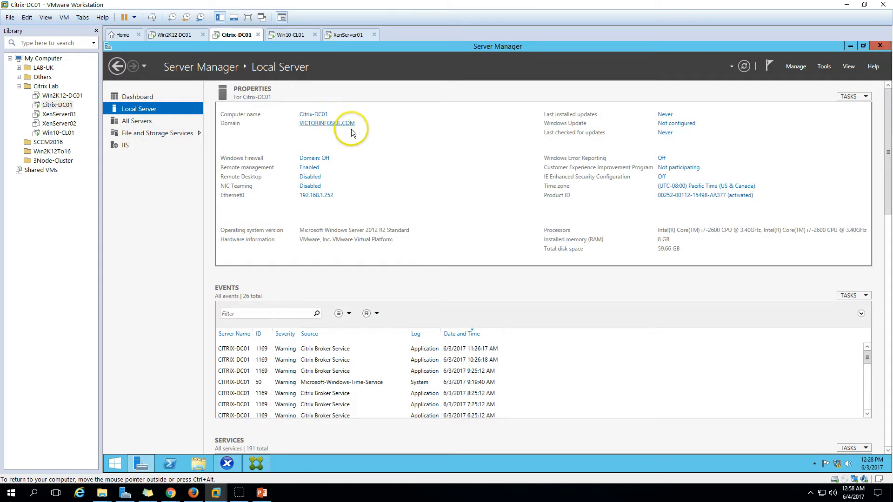
Review the Citrix applications installed on Citrix-DC01 in the full app list and return to the desktop with Server Manager minimized
{"action": "left_click", "coordinate": [120, 465]}
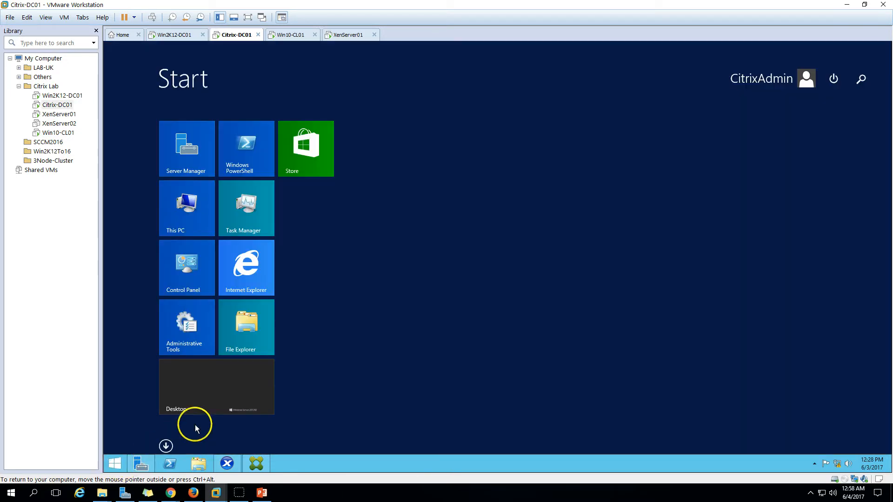
{"action": "left_click", "coordinate": [161, 446]}
{"action": "scroll", "coordinate": [586, 399], "scroll_direction": "down", "scroll_amount": 3}
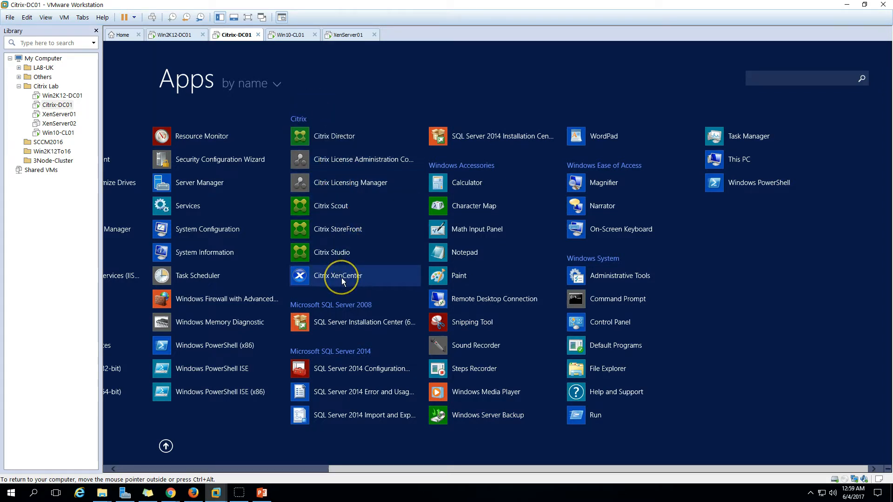
{"action": "left_click", "coordinate": [166, 446]}
{"action": "left_click", "coordinate": [223, 385]}
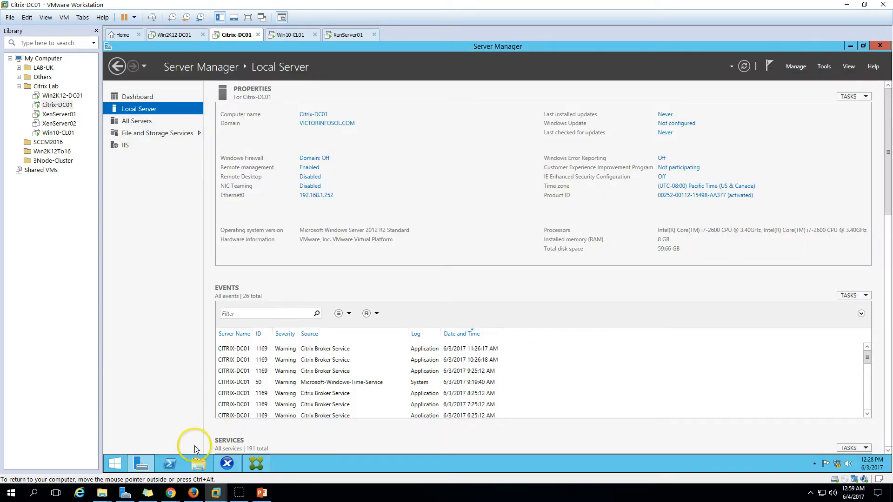
{"action": "left_click", "coordinate": [146, 465]}
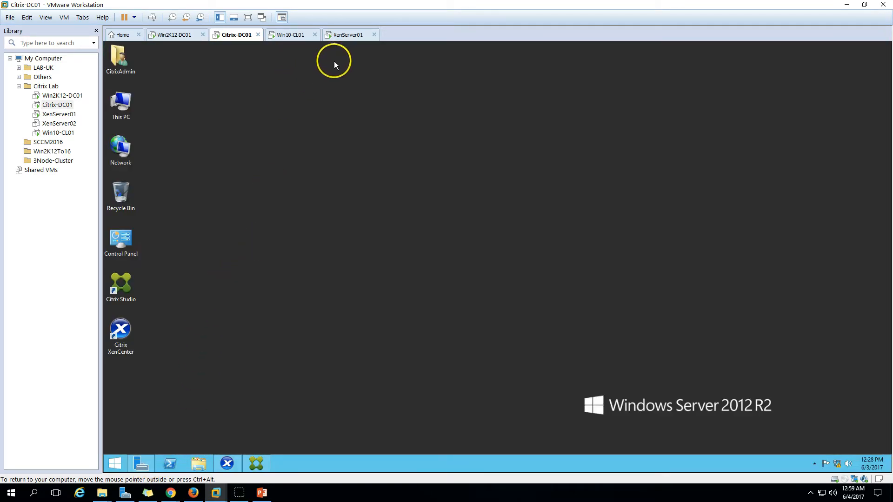
Check the setup slide and view the Network and Management Interface details in the XenServer01 console
{"action": "left_click", "coordinate": [262, 493]}
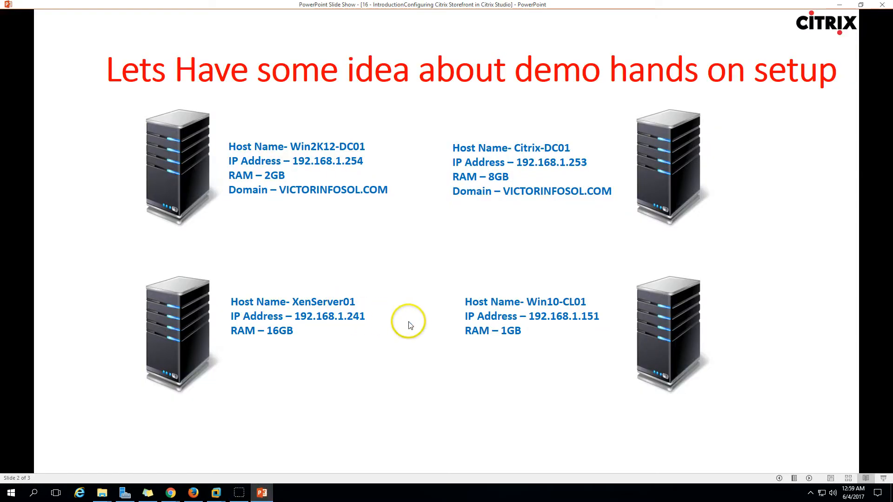
{"action": "left_click", "coordinate": [262, 493]}
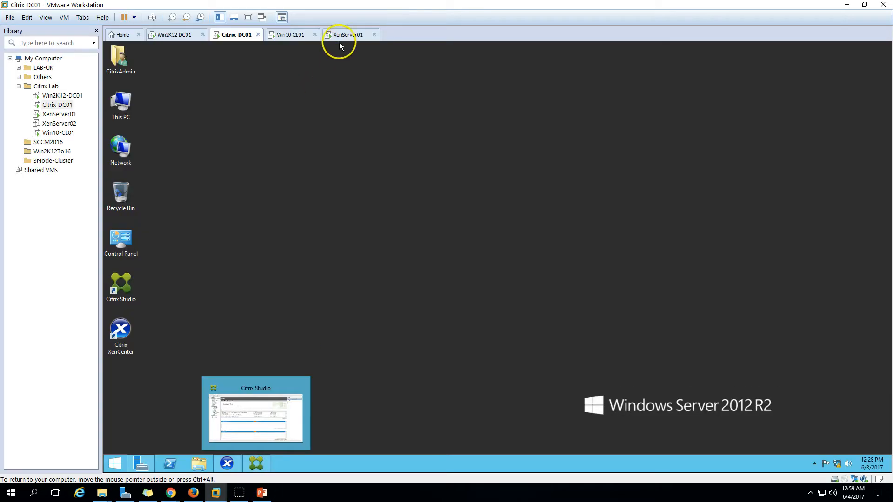
{"action": "left_click", "coordinate": [341, 35]}
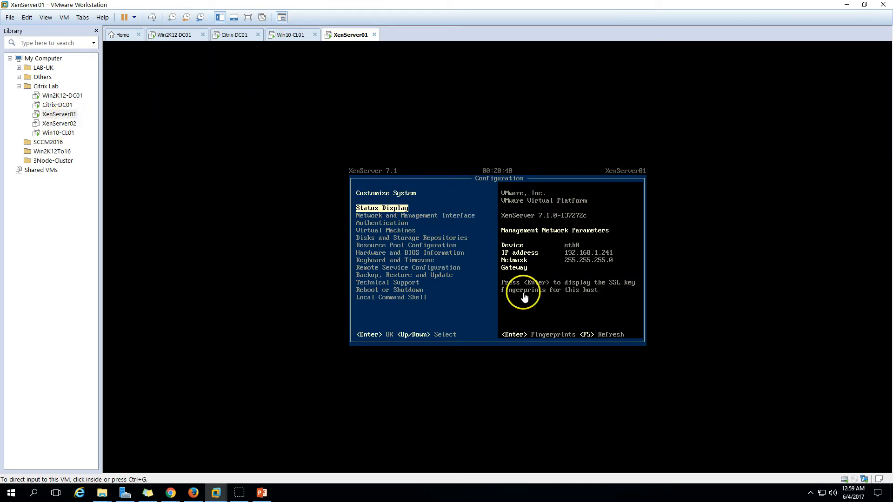
{"action": "left_click", "coordinate": [457, 275]}
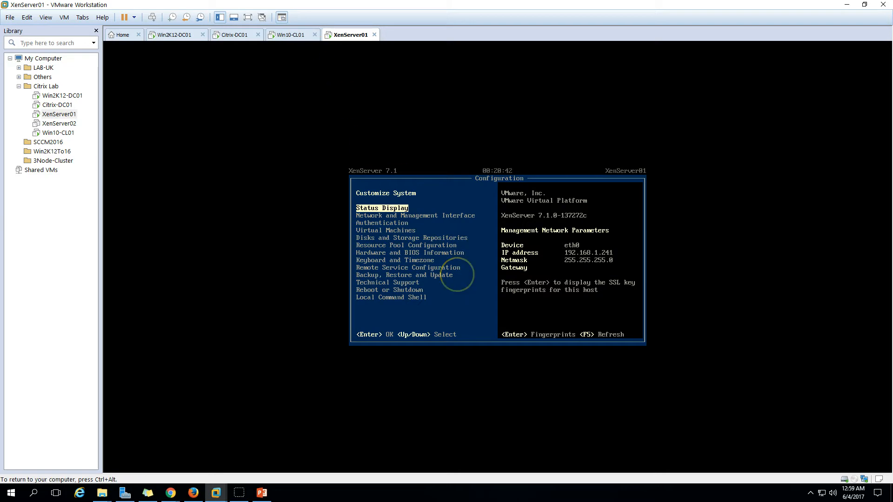
{"action": "key", "text": "Down"}
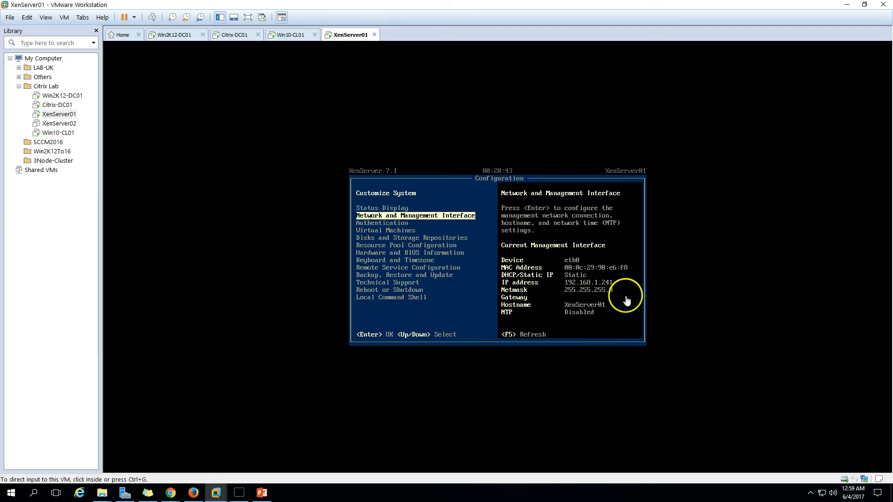
Switch to the Win10-CL01 virtual machine and check its host details on the PowerPoint setup slide
{"action": "left_click", "coordinate": [302, 37]}
{"action": "left_click", "coordinate": [262, 493]}
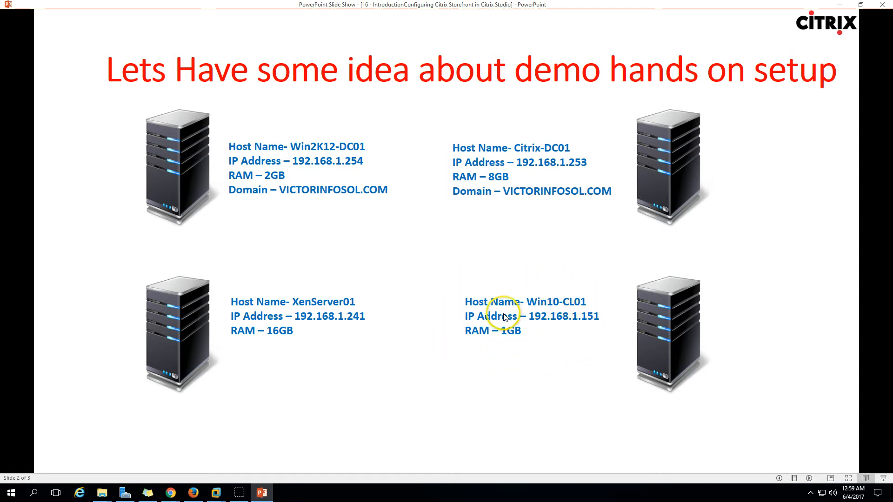
{"action": "left_click", "coordinate": [264, 490]}
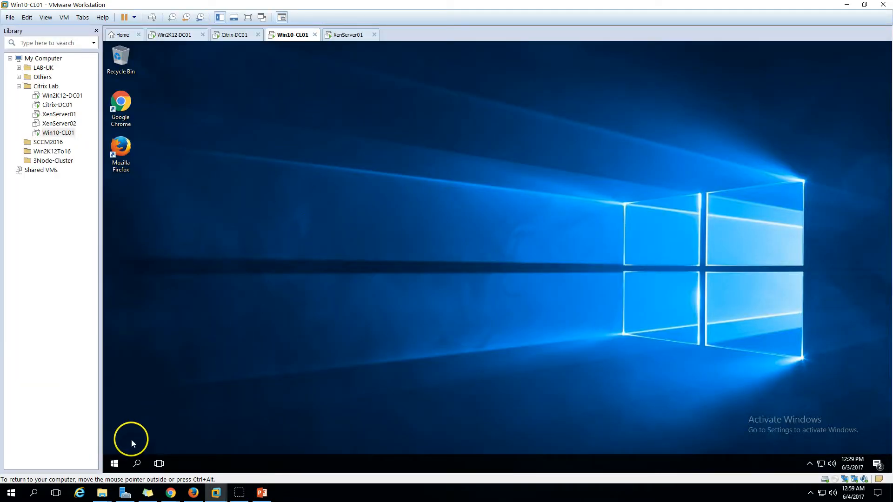
View the system properties of This PC on Win10-CL01
{"action": "left_click", "coordinate": [114, 464]}
{"action": "left_click", "coordinate": [562, 247]}
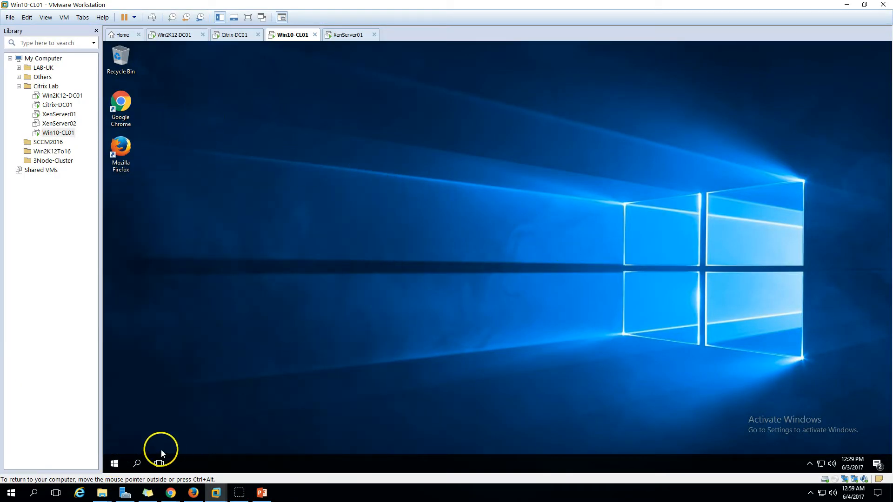
{"action": "left_click", "coordinate": [114, 464]}
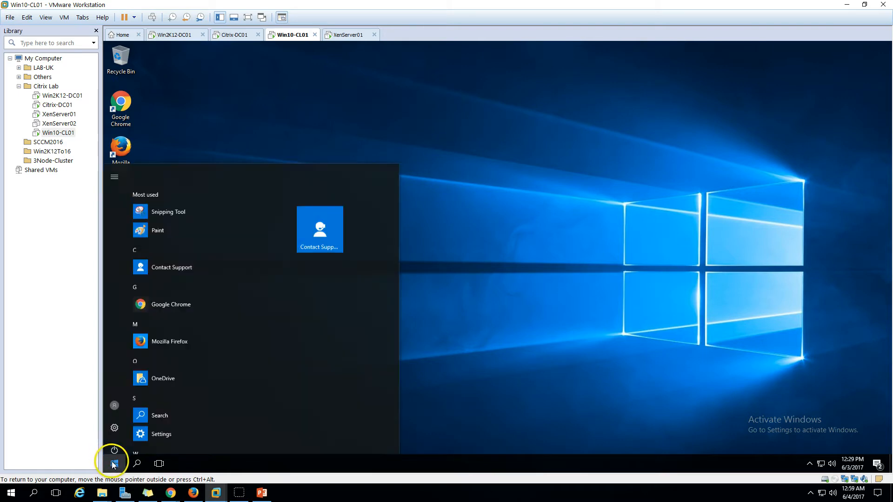
{"action": "left_click", "coordinate": [189, 75]}
{"action": "double_click", "coordinate": [135, 61]}
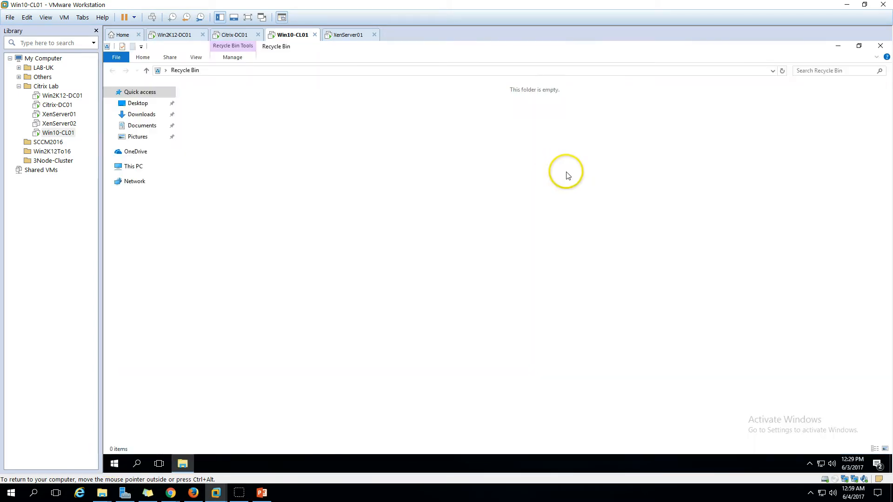
{"action": "left_click", "coordinate": [135, 169]}
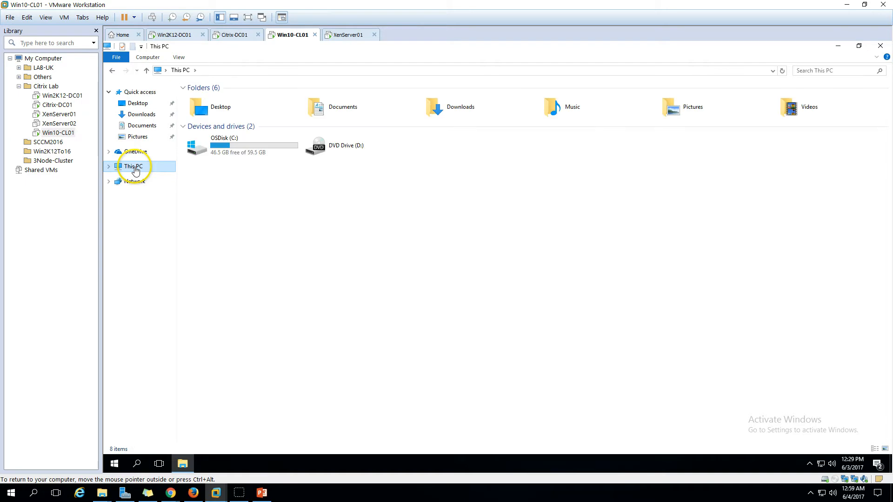
{"action": "right_click", "coordinate": [135, 168]}
{"action": "left_click", "coordinate": [188, 289]}
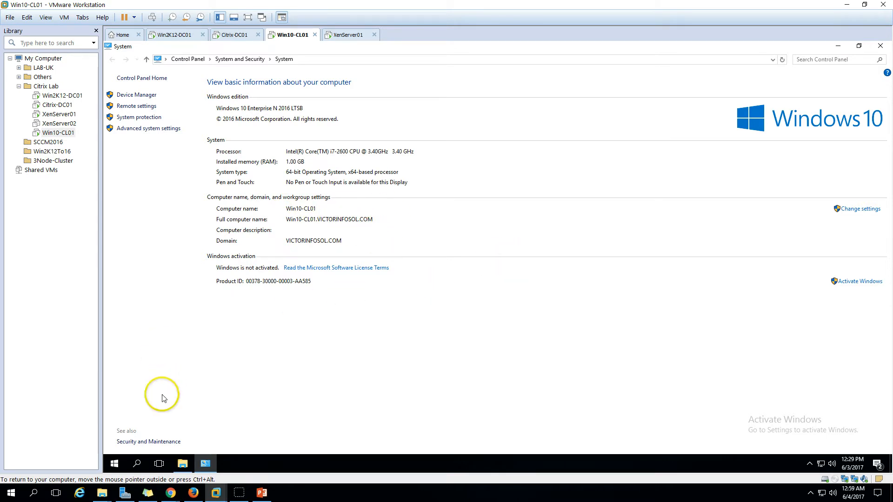
Sign out of Win10-CL01 and sign back in as User01 with the account password
{"action": "left_click", "coordinate": [111, 463]}
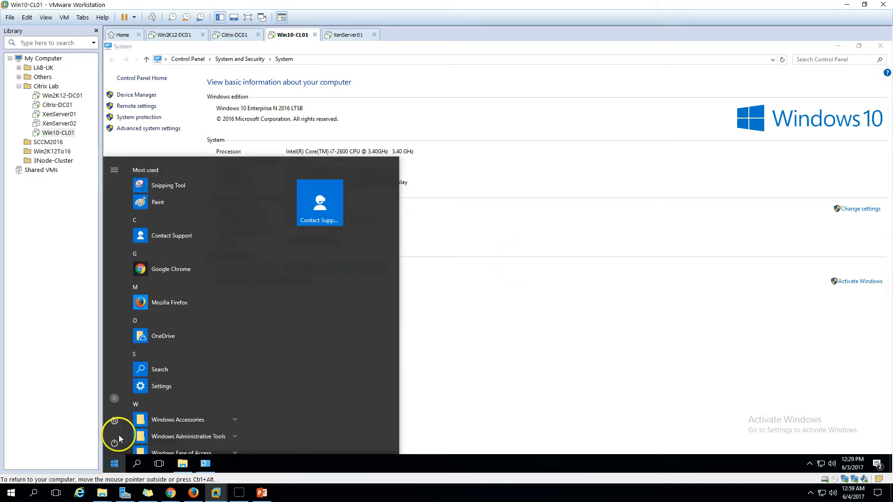
{"action": "left_click", "coordinate": [114, 398]}
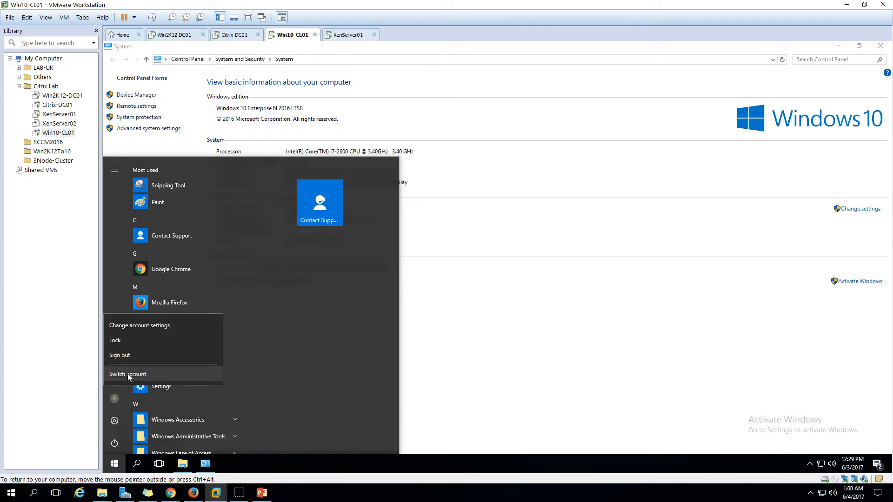
{"action": "left_click", "coordinate": [123, 354]}
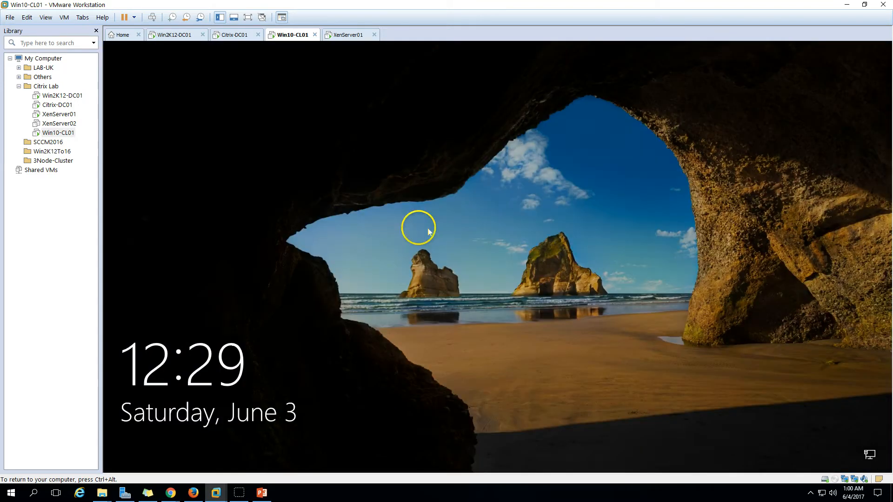
{"action": "left_click", "coordinate": [233, 88]}
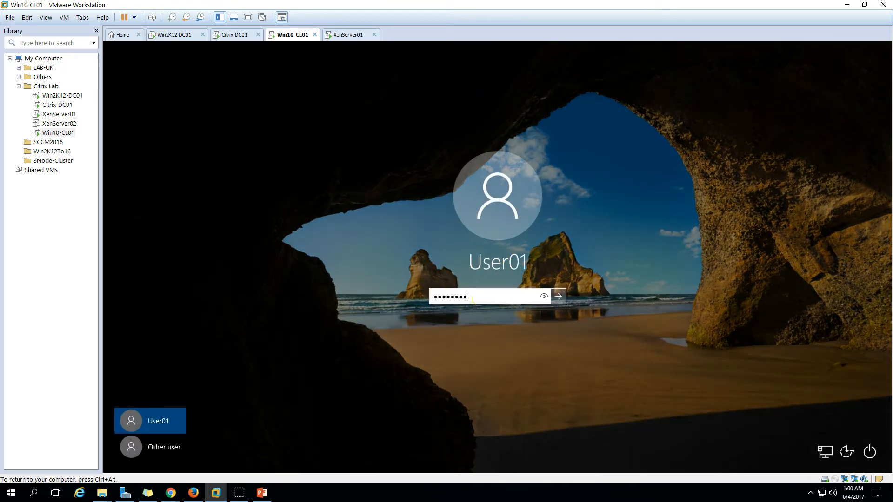
{"action": "key", "text": "Return"}
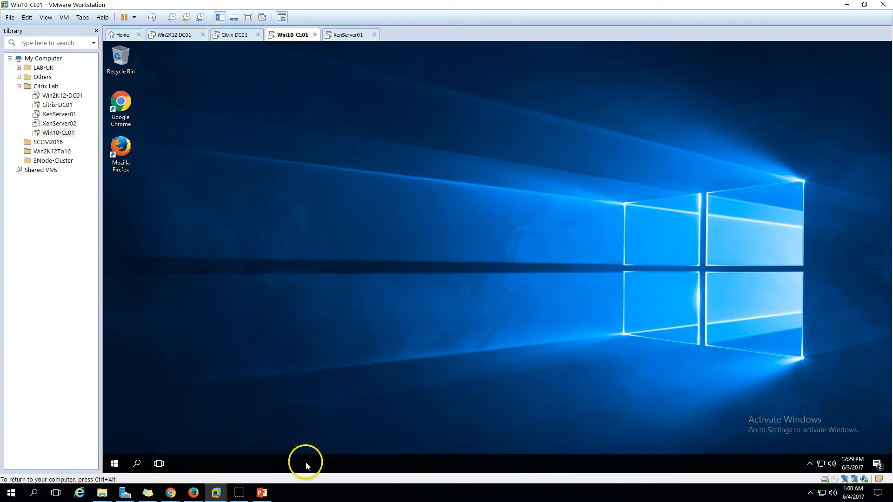
Go back to the Citrix Storefront title slide in PowerPoint and return to VMware Workstation
{"action": "left_click", "coordinate": [262, 493]}
{"action": "left_click", "coordinate": [781, 479]}
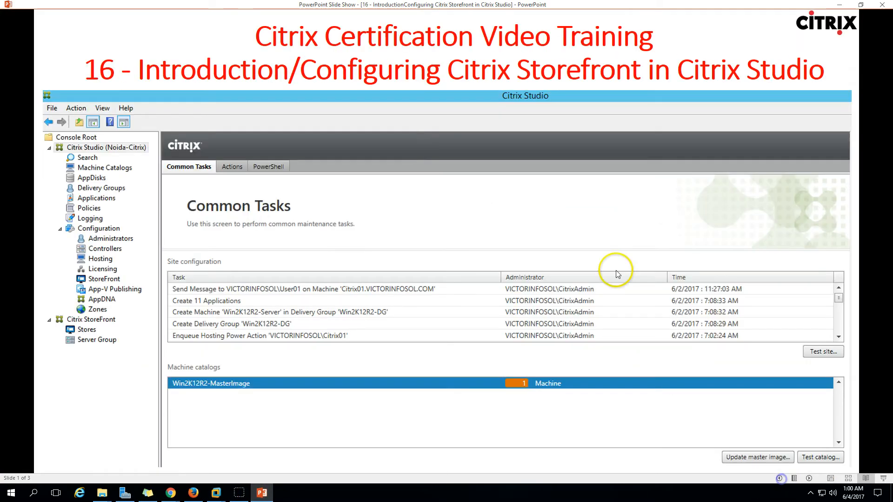
{"action": "left_click", "coordinate": [263, 493]}
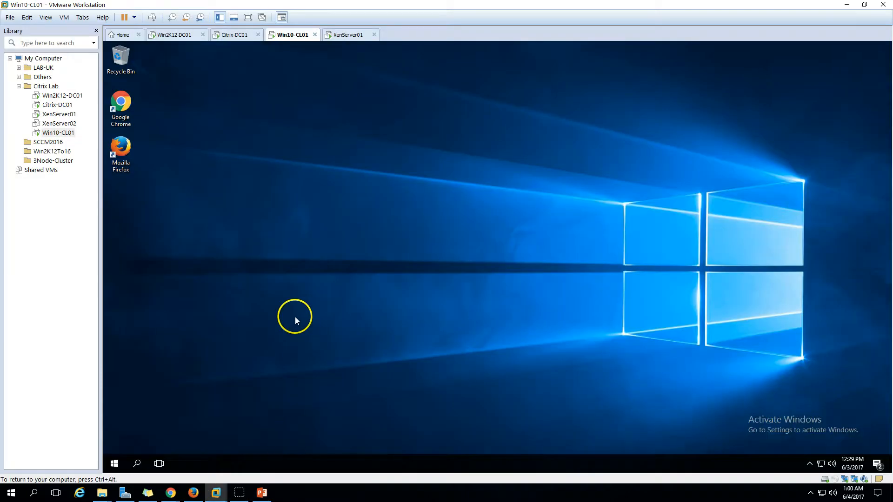
In XenCenter on Citrix-DC01, view the general properties of XenServer01 and its Citrix01 virtual machine
{"action": "left_click", "coordinate": [235, 36]}
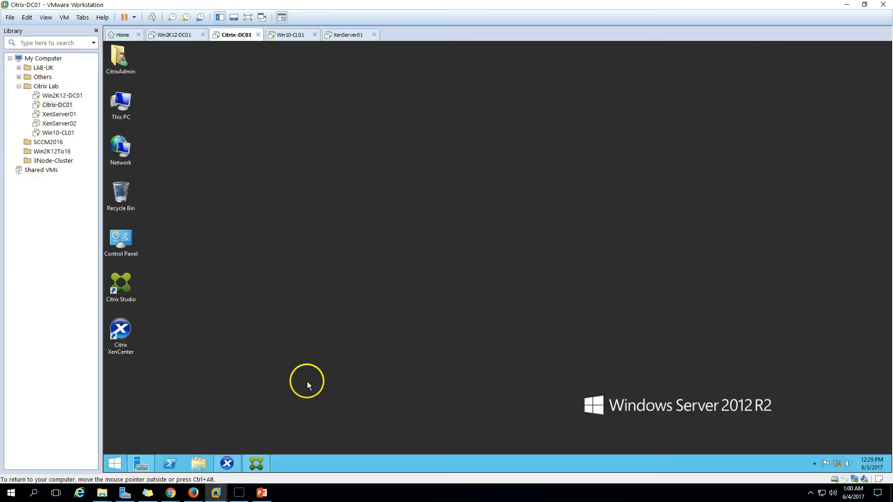
{"action": "left_click", "coordinate": [231, 461]}
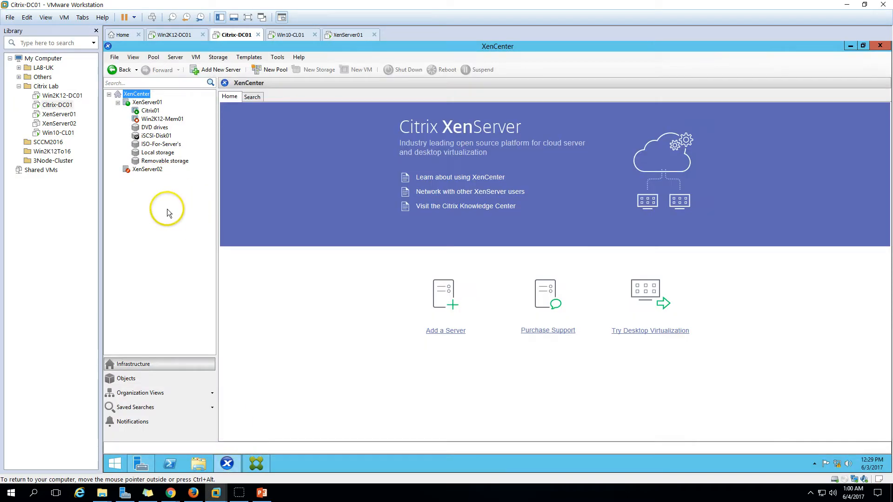
{"action": "left_click", "coordinate": [148, 103]}
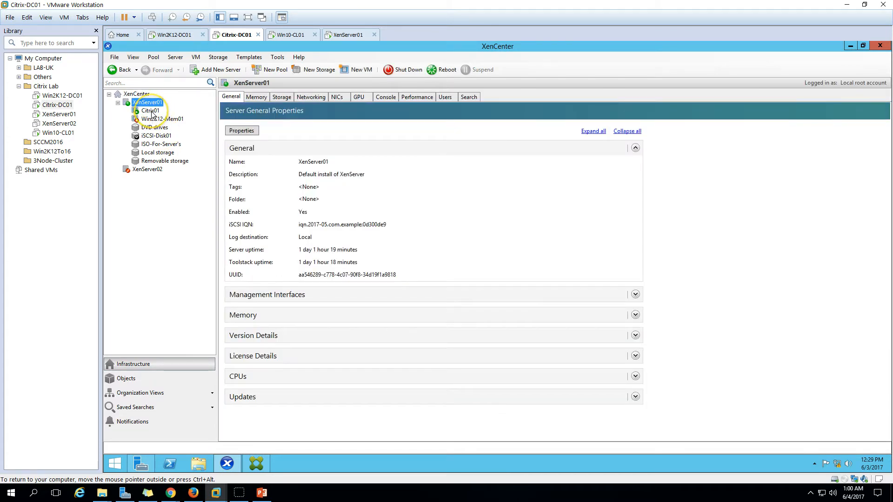
{"action": "left_click", "coordinate": [152, 111]}
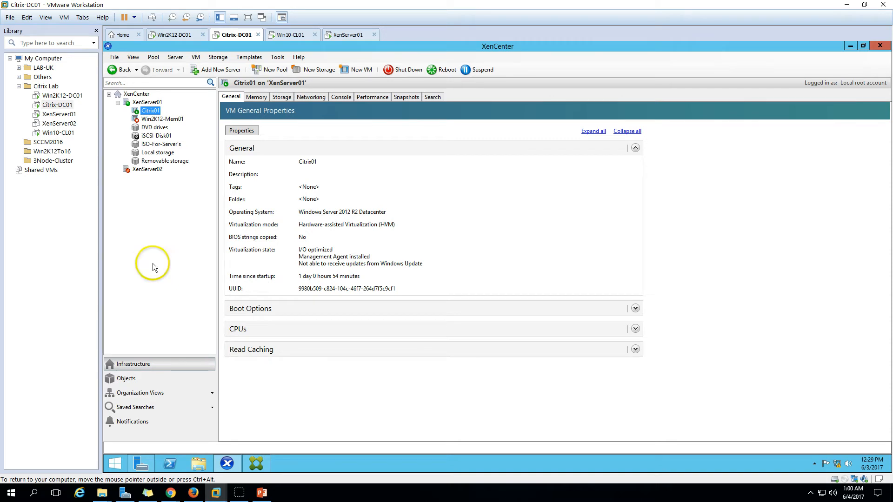
Switch to Citrix Studio and examine the desktops and machine catalogs of the Win2K12R2-DG delivery group
{"action": "left_click", "coordinate": [256, 465]}
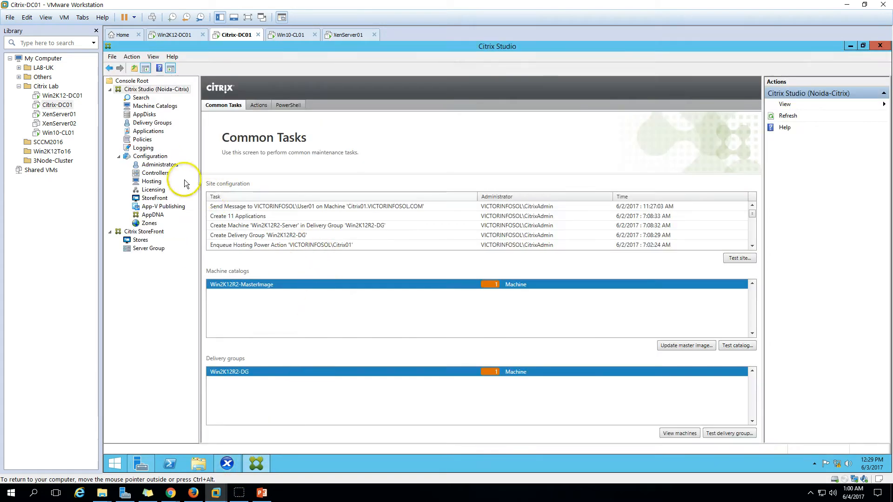
{"action": "left_click", "coordinate": [152, 123]}
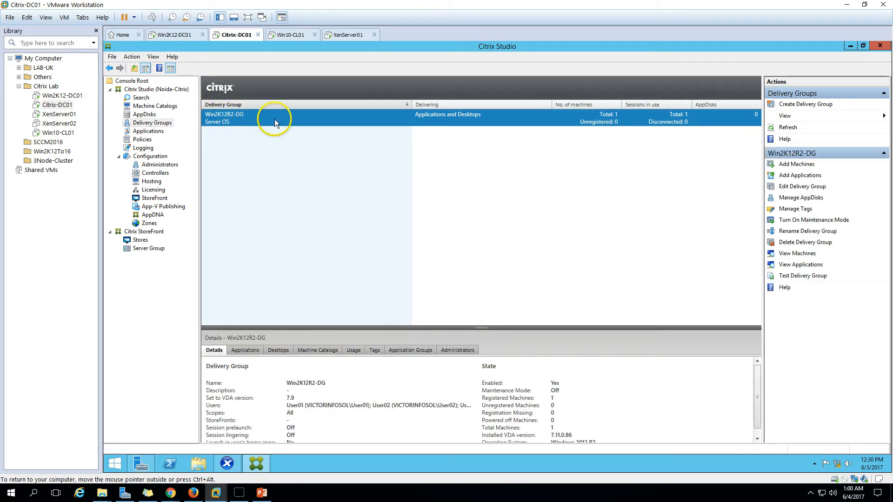
{"action": "left_click", "coordinate": [277, 351]}
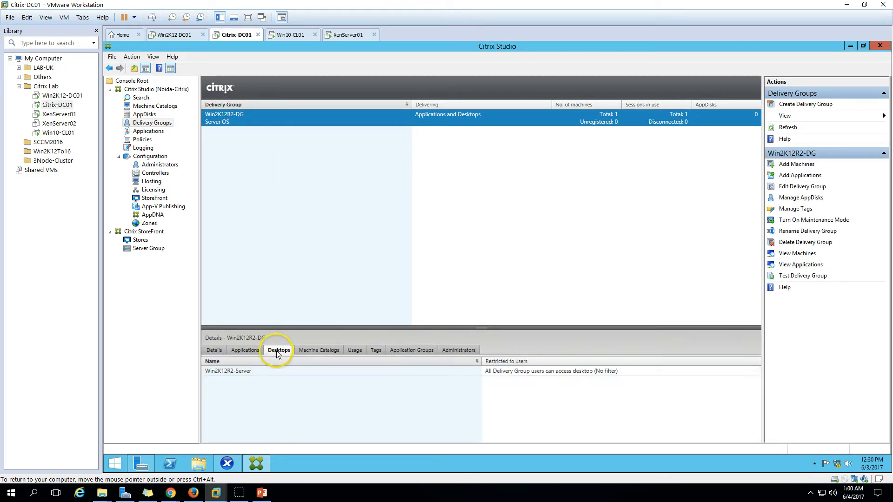
{"action": "left_click", "coordinate": [250, 375]}
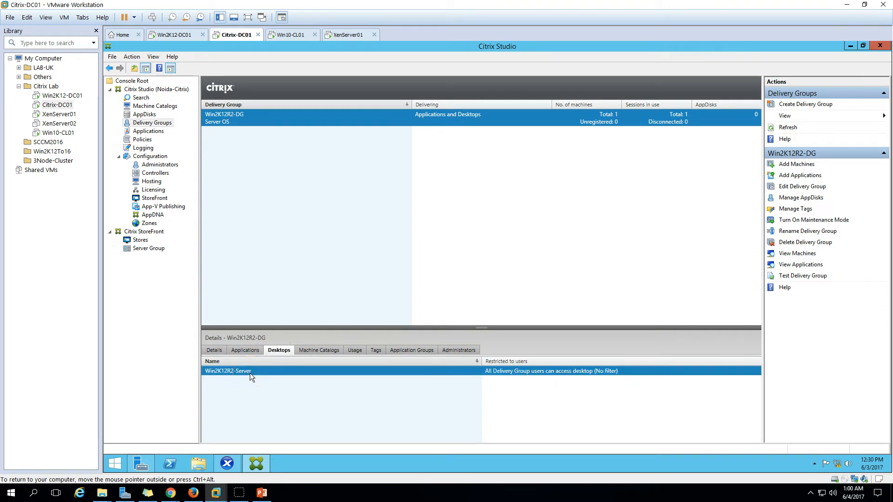
{"action": "left_click", "coordinate": [321, 350]}
{"action": "left_click", "coordinate": [260, 373]}
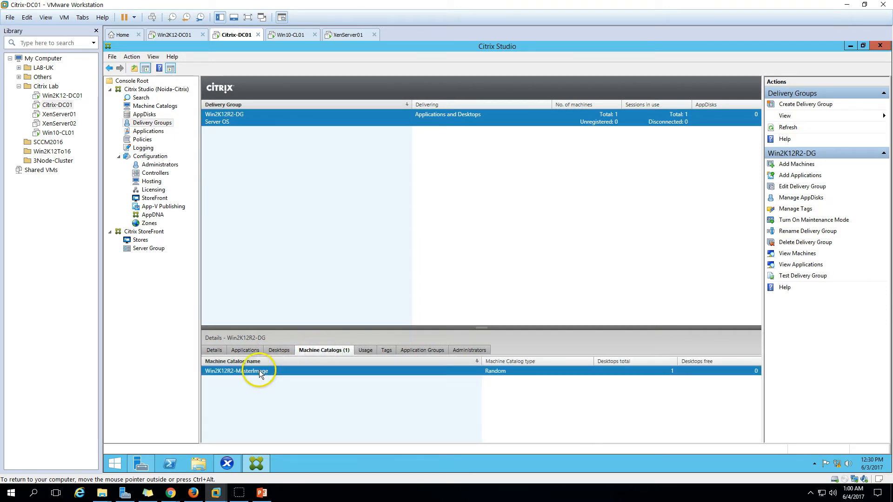
{"action": "left_click", "coordinate": [279, 351]}
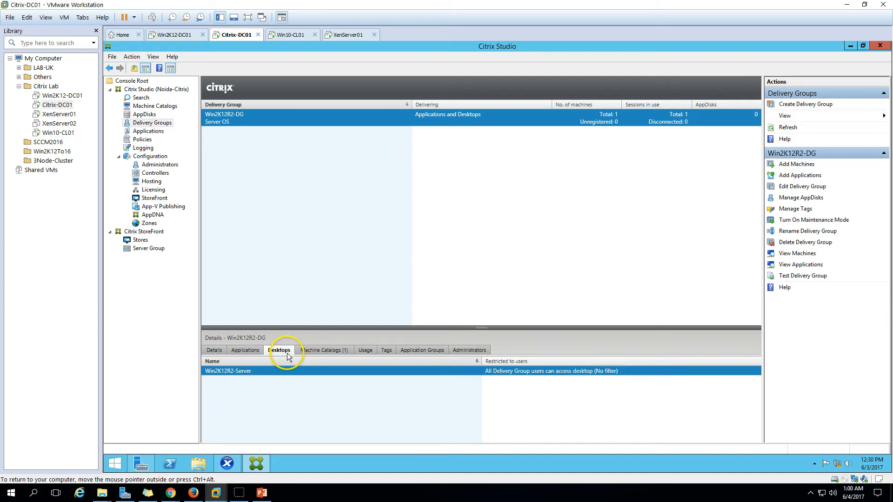
Review the full list of applications published through the Win2K12R2-DG delivery group
{"action": "left_click", "coordinate": [244, 351]}
{"action": "left_click", "coordinate": [479, 399]}
{"action": "scroll", "coordinate": [480, 400], "scroll_direction": "down", "scroll_amount": 2}
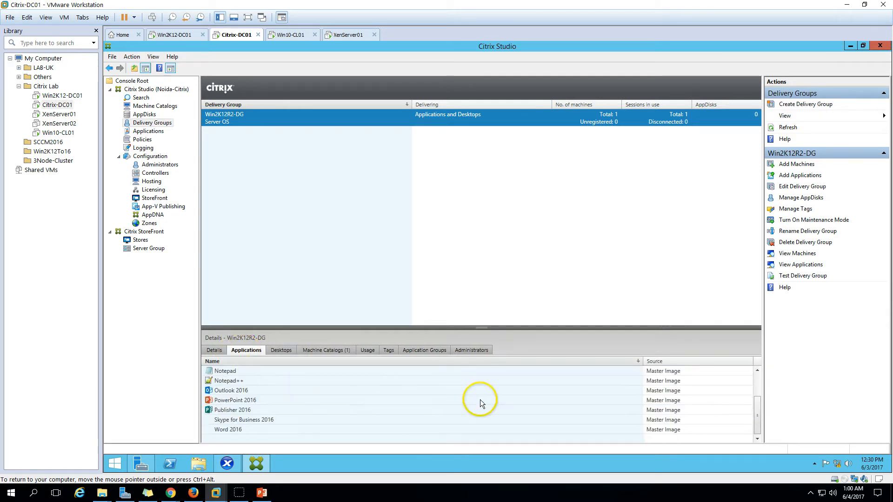
{"action": "scroll", "coordinate": [332, 403], "scroll_direction": "up", "scroll_amount": 2}
{"action": "left_click", "coordinate": [281, 372]}
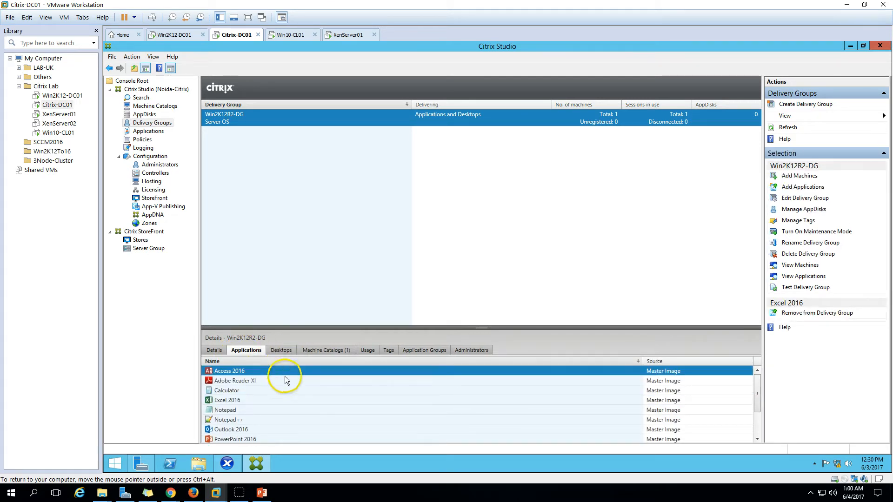
{"action": "scroll", "coordinate": [294, 384], "scroll_direction": "down", "scroll_amount": 2}
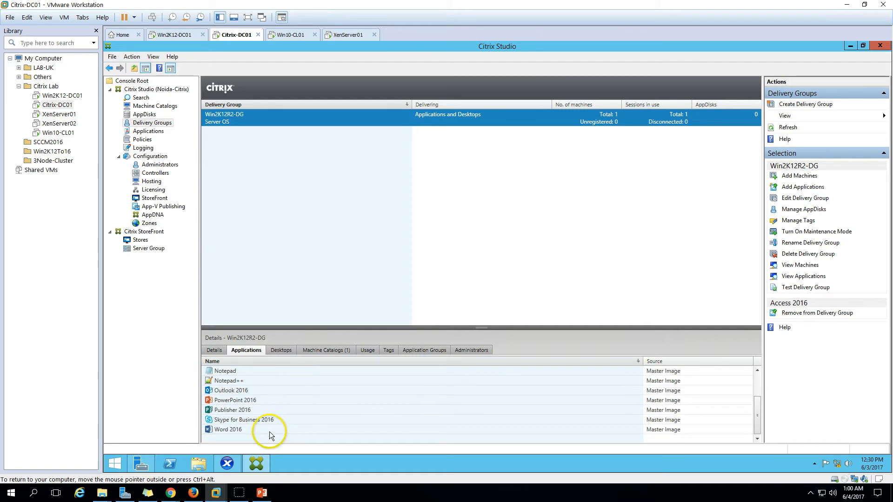
Check the general details of Win2K12R2-DG, including its assigned users, and recheck its applications and desktops
{"action": "left_click", "coordinate": [215, 352]}
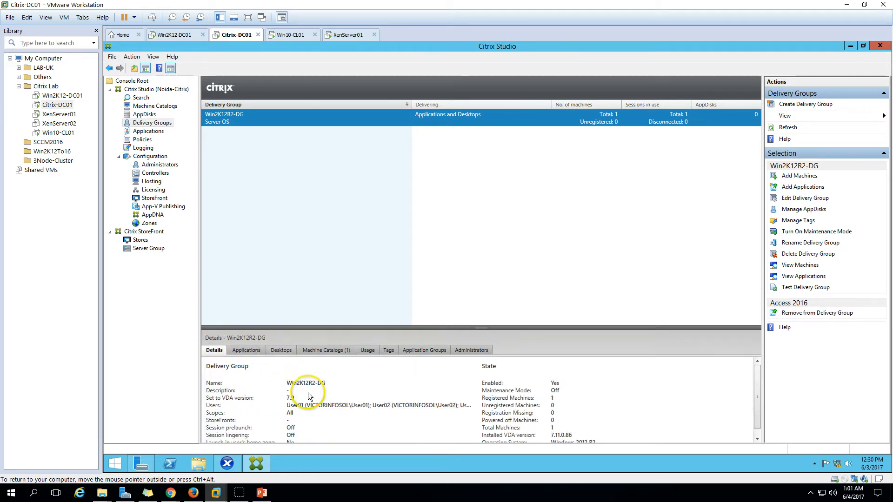
{"action": "scroll", "coordinate": [340, 416], "scroll_direction": "down", "scroll_amount": 1}
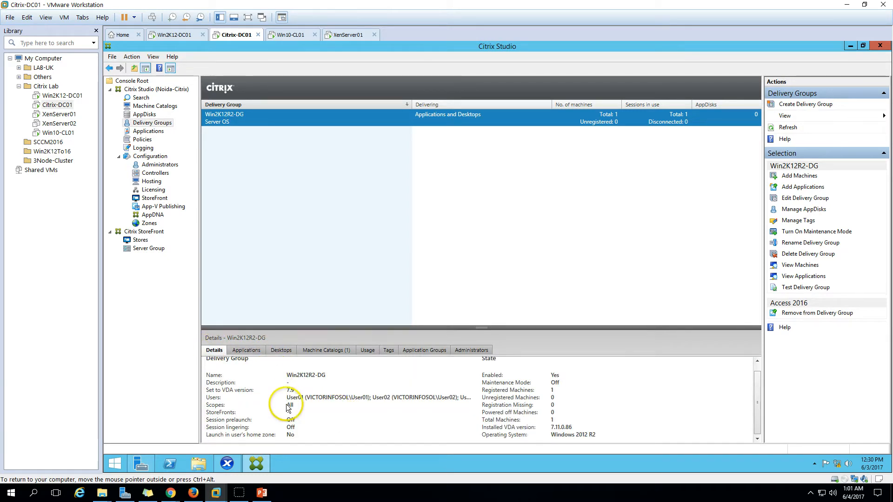
{"action": "scroll", "coordinate": [279, 381], "scroll_direction": "up", "scroll_amount": 1}
{"action": "left_click", "coordinate": [255, 352]}
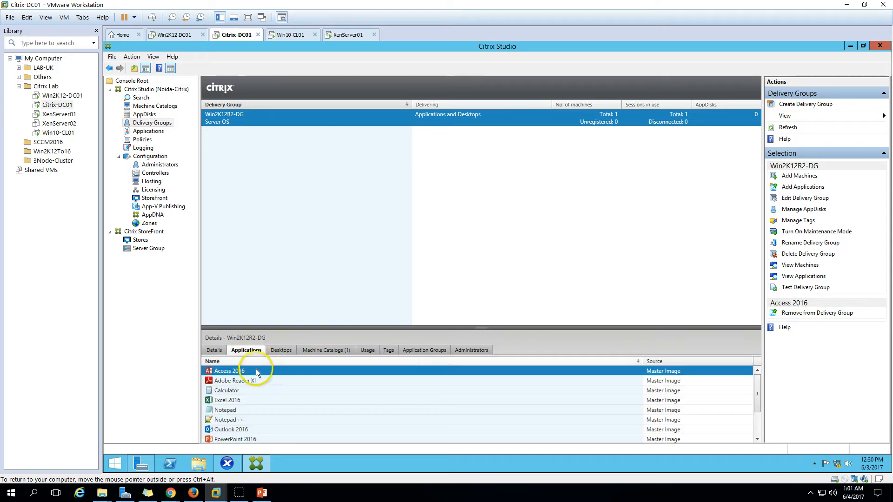
{"action": "scroll", "coordinate": [268, 395], "scroll_direction": "down", "scroll_amount": 3}
{"action": "left_click", "coordinate": [281, 350]}
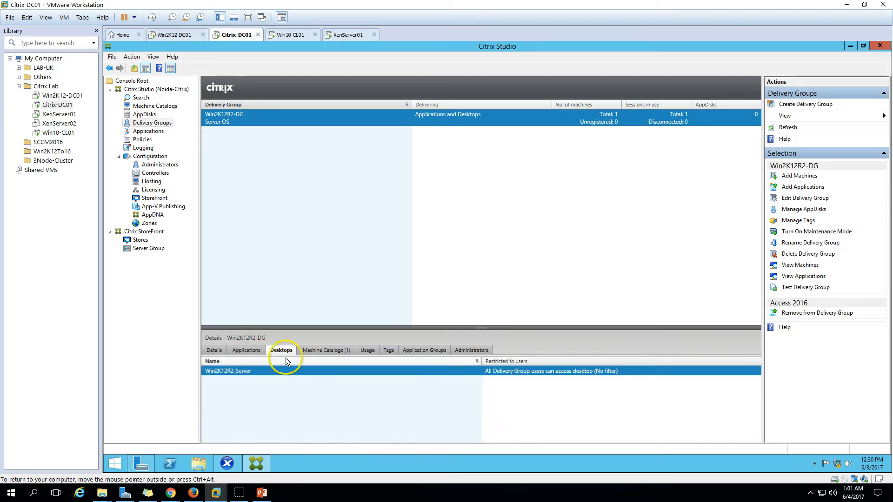
{"action": "left_click", "coordinate": [214, 352]}
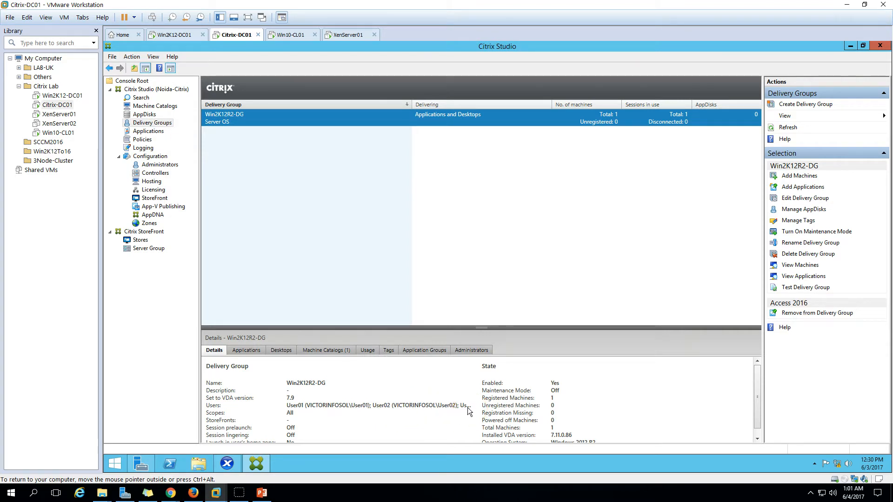
Examine Win2K12R2-DG's machine catalogs, usage, tags, application groups and administrators, and return to its general details
{"action": "left_click", "coordinate": [315, 351]}
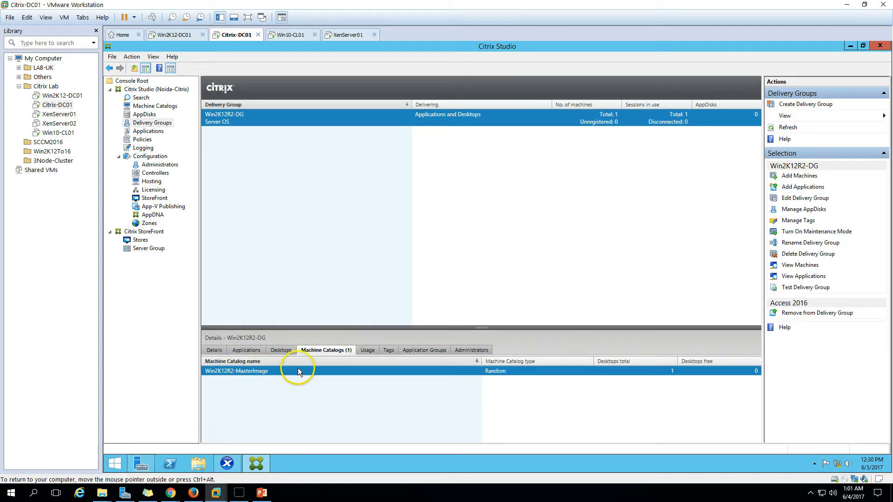
{"action": "left_click", "coordinate": [369, 352]}
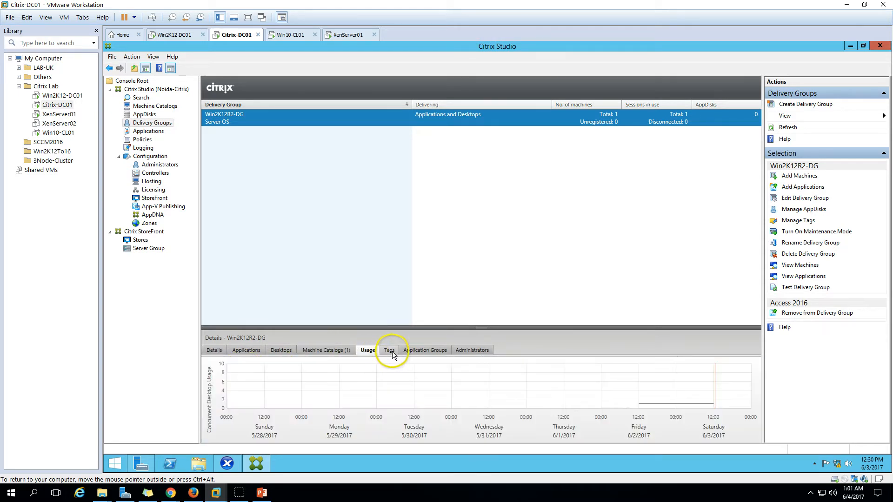
{"action": "left_click", "coordinate": [391, 352]}
{"action": "left_click", "coordinate": [426, 352]}
{"action": "left_click", "coordinate": [487, 353]}
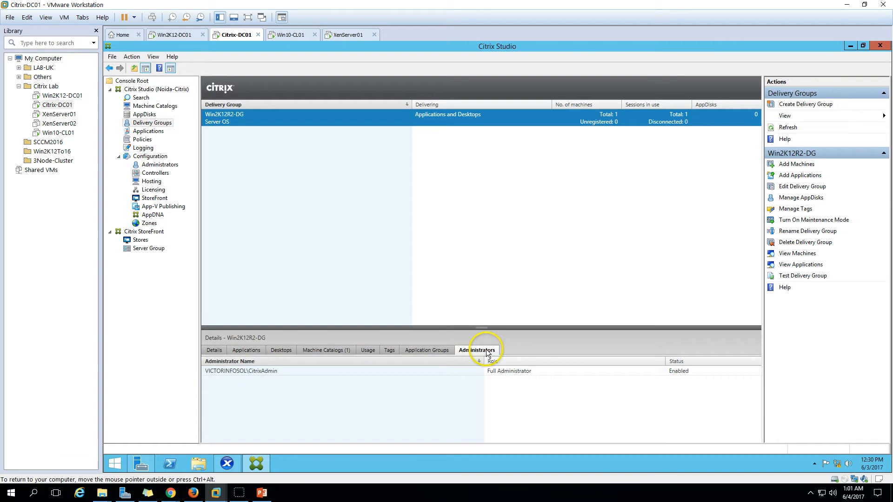
{"action": "left_click", "coordinate": [214, 351]}
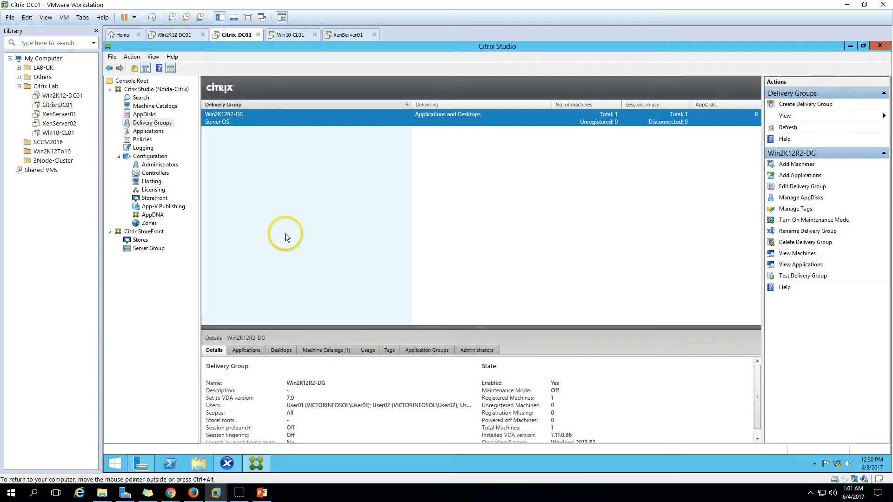
Go to the site's Applications and check the sessions of several published applications, from Access 2016 to Word 2016
{"action": "left_click", "coordinate": [150, 132]}
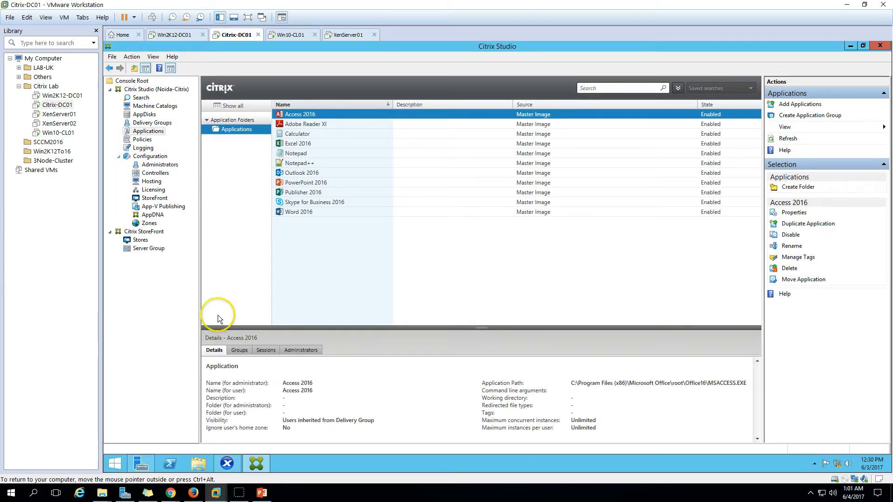
{"action": "left_click", "coordinate": [266, 351]}
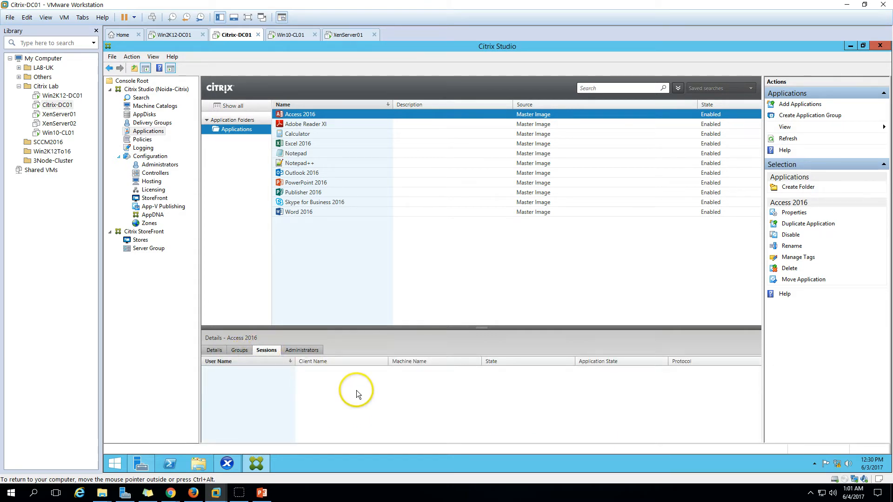
{"action": "left_click", "coordinate": [308, 125]}
{"action": "left_click", "coordinate": [311, 135]}
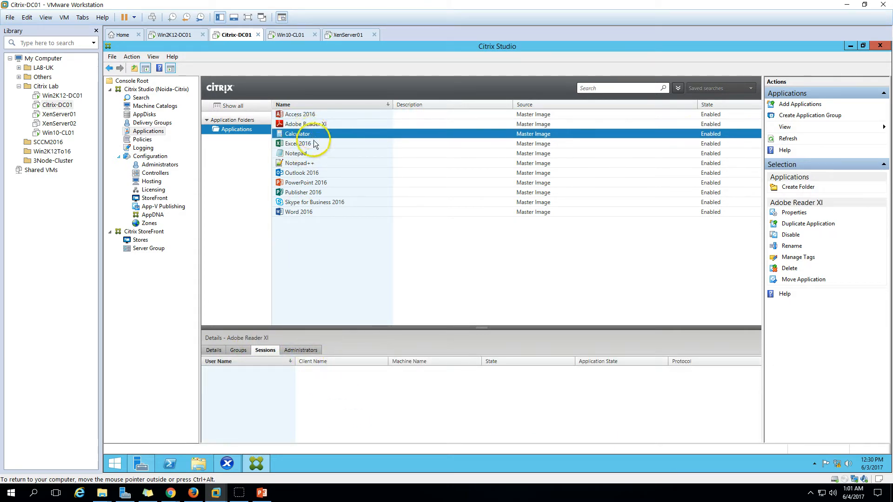
{"action": "left_click", "coordinate": [308, 155]}
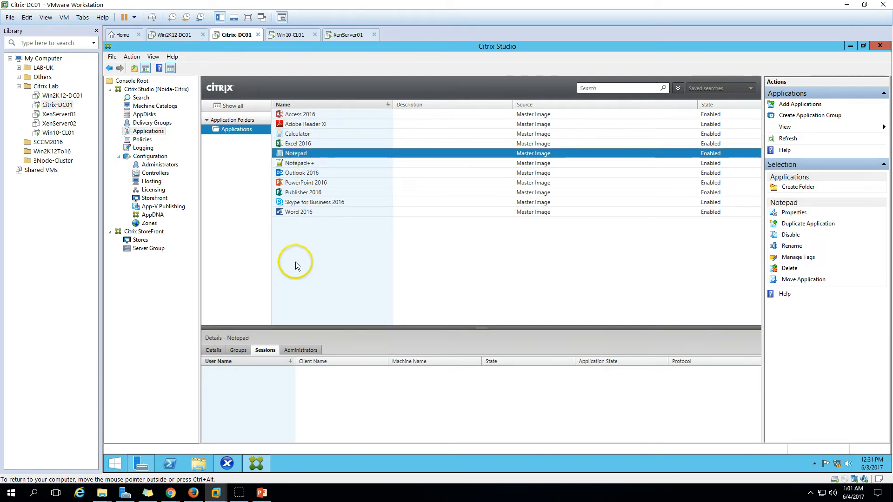
{"action": "left_click", "coordinate": [319, 214]}
{"action": "left_click", "coordinate": [325, 204]}
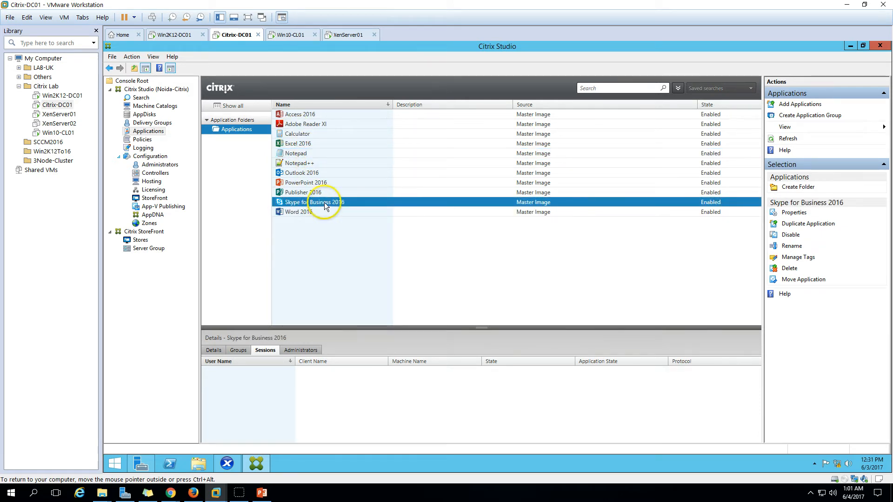
{"action": "left_click", "coordinate": [332, 172]}
{"action": "left_click", "coordinate": [330, 115]}
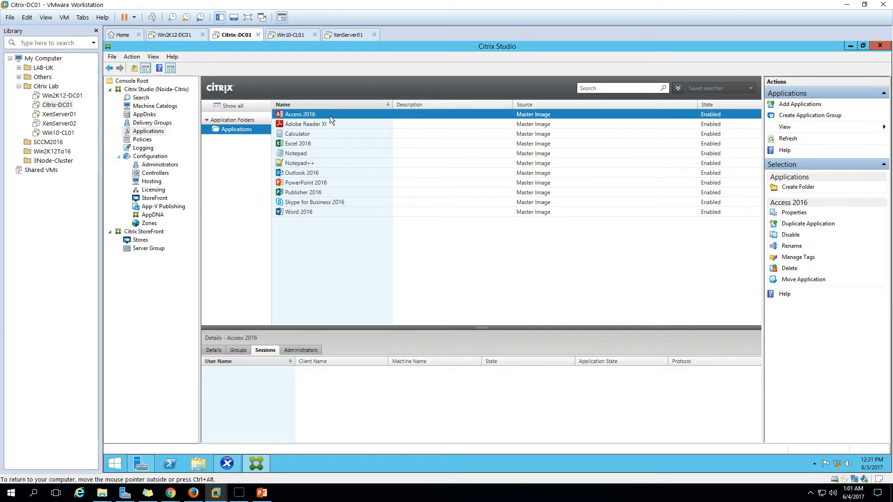
Inspect the sessions, general details and delivery groups of the Access 2016 application
{"action": "left_click", "coordinate": [263, 352]}
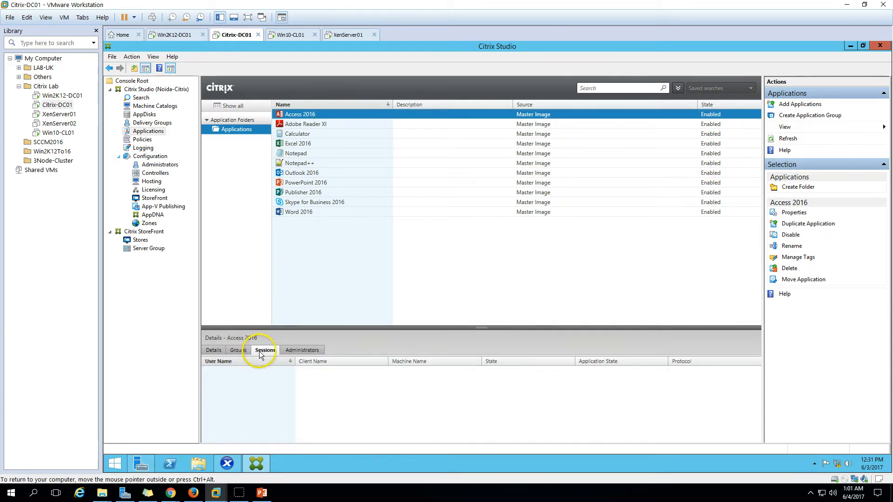
{"action": "left_click", "coordinate": [236, 351]}
{"action": "left_click", "coordinate": [214, 352]}
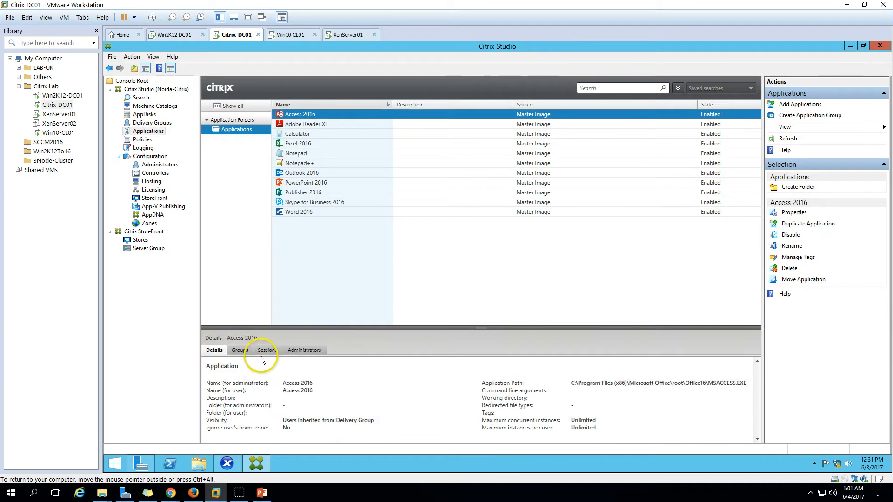
{"action": "left_click", "coordinate": [241, 351]}
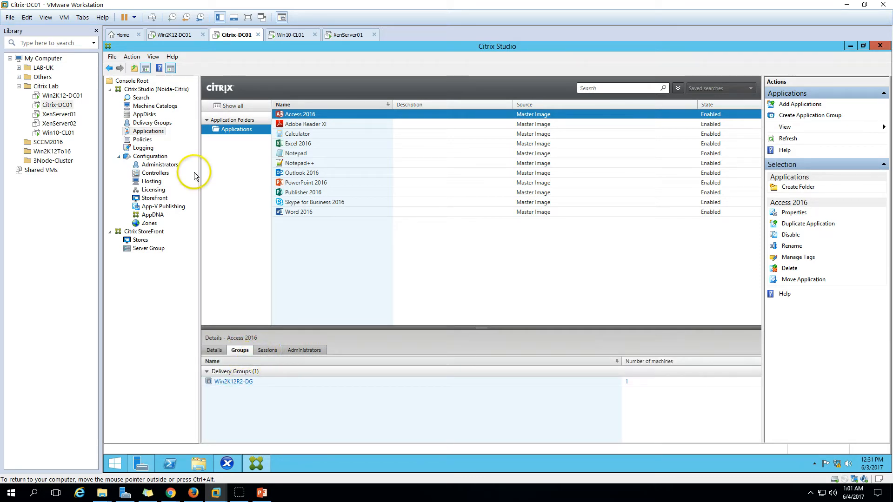
View the Noida-Citrix site configuration overview and open the existing stores under Citrix StoreFront
{"action": "left_click", "coordinate": [152, 156]}
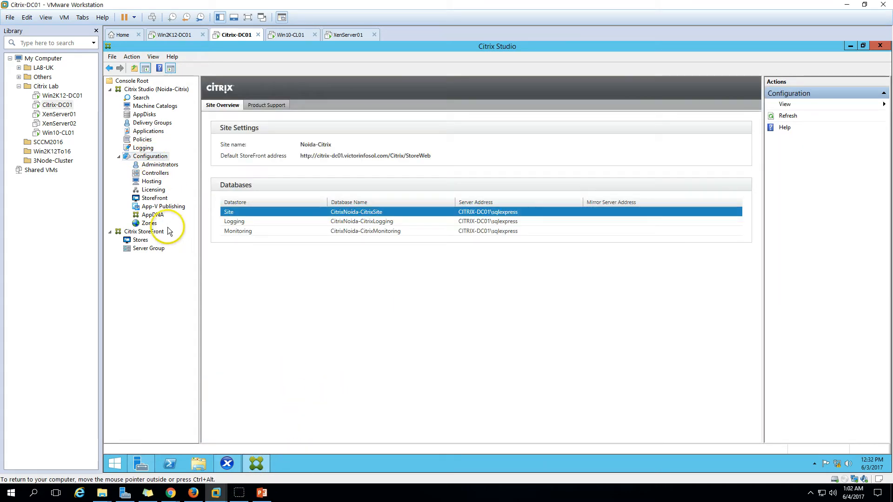
{"action": "left_click", "coordinate": [134, 234]}
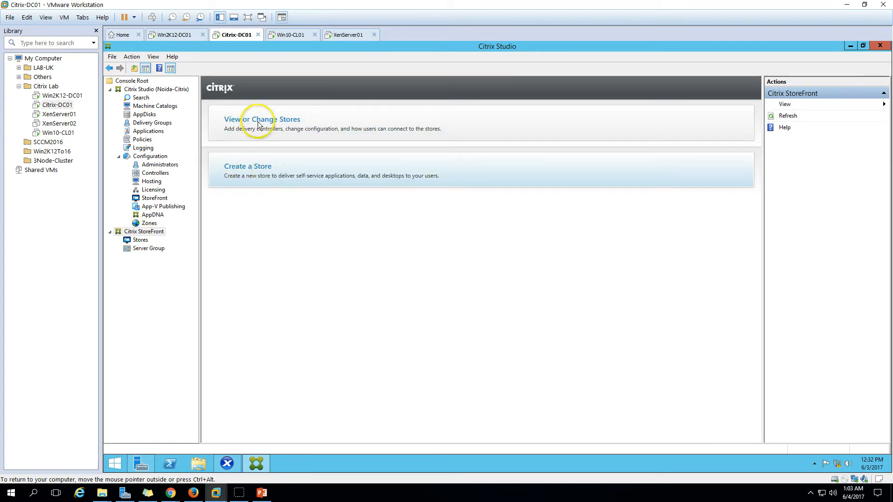
{"action": "left_click", "coordinate": [280, 122]}
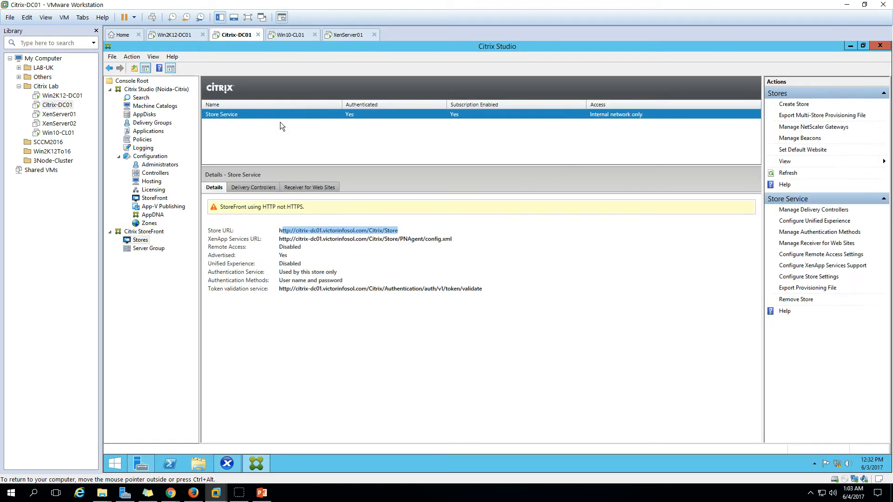
Examine Store Service's XenApp Services URL, delivery controllers and Receiver for Web sites
{"action": "left_click", "coordinate": [228, 115]}
{"action": "left_click_drag", "start_coordinate": [279, 239], "coordinate": [338, 239]}
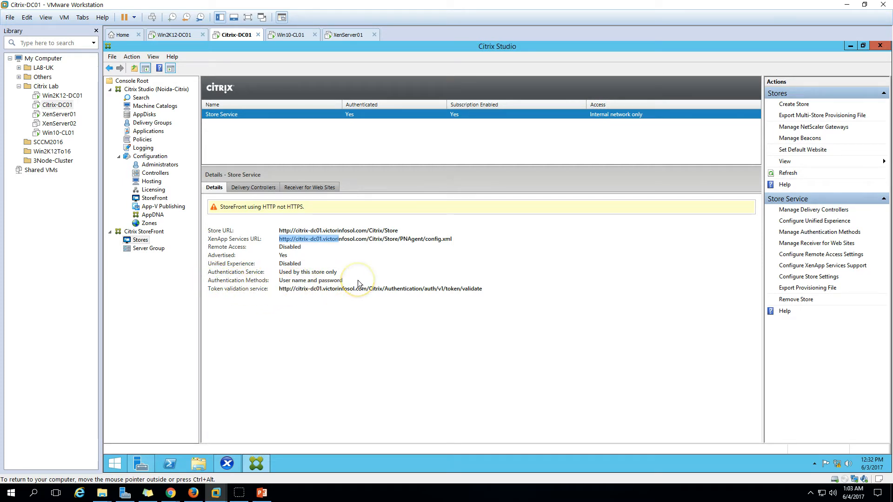
{"action": "left_click", "coordinate": [265, 191]}
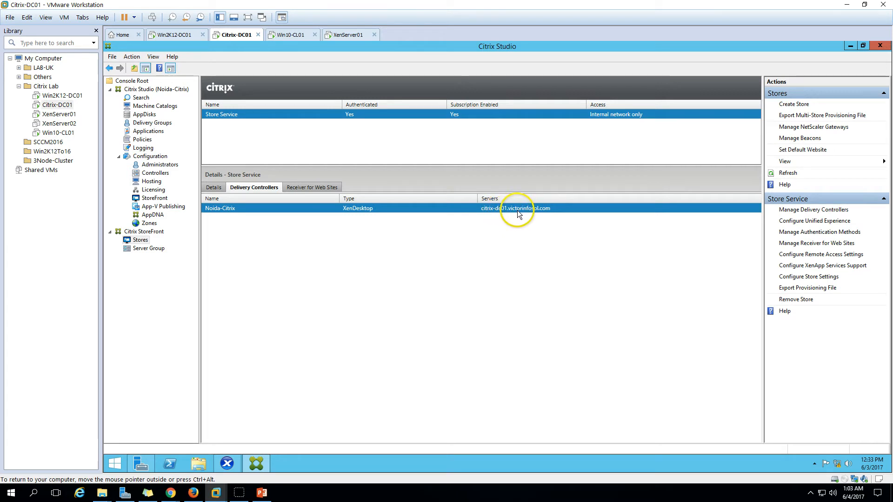
{"action": "left_click", "coordinate": [310, 188]}
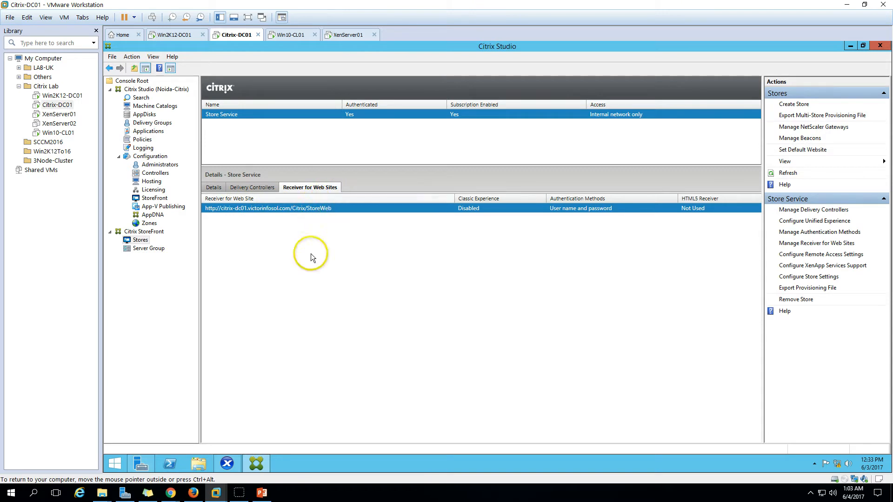
Switch to Server Manager's dashboard, launch Internet Information Services (IIS) Manager from there and maximize it
{"action": "left_click", "coordinate": [140, 463]}
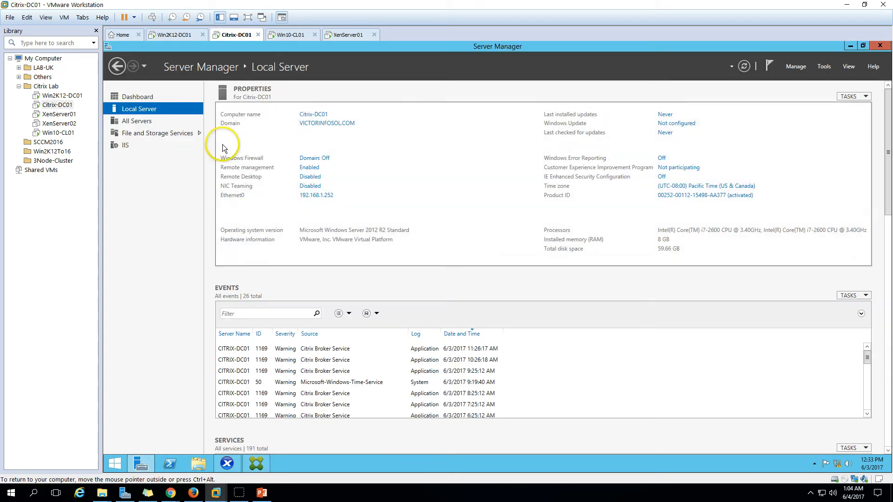
{"action": "left_click", "coordinate": [135, 97]}
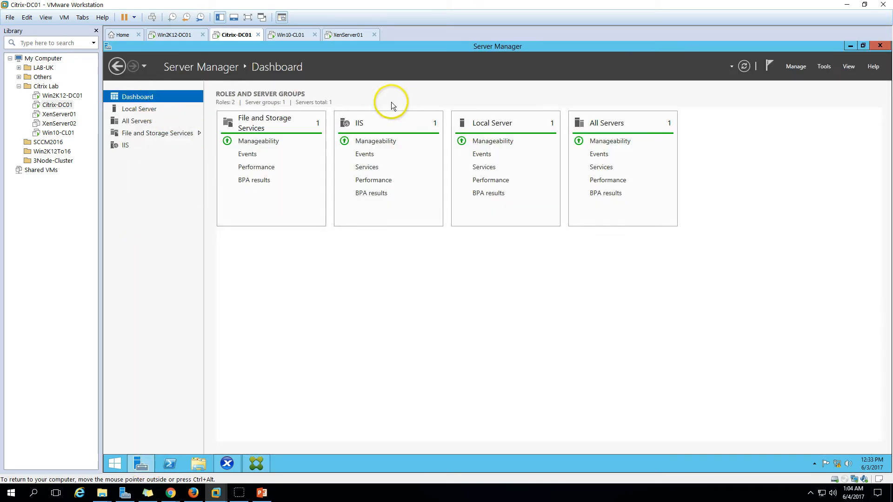
{"action": "left_click", "coordinate": [826, 67]}
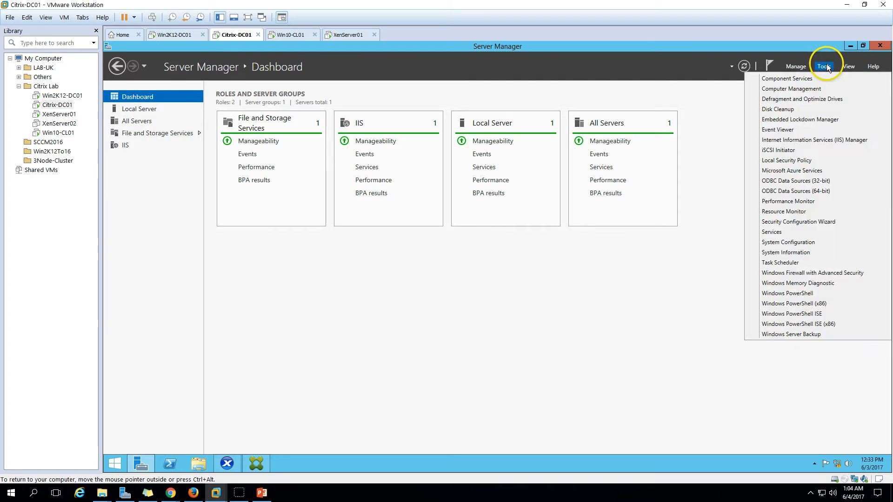
{"action": "left_click", "coordinate": [825, 140]}
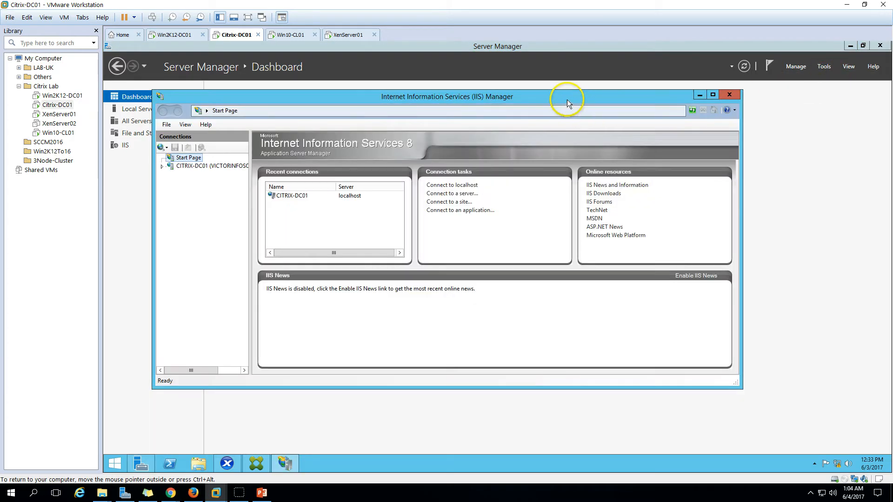
{"action": "double_click", "coordinate": [567, 99]}
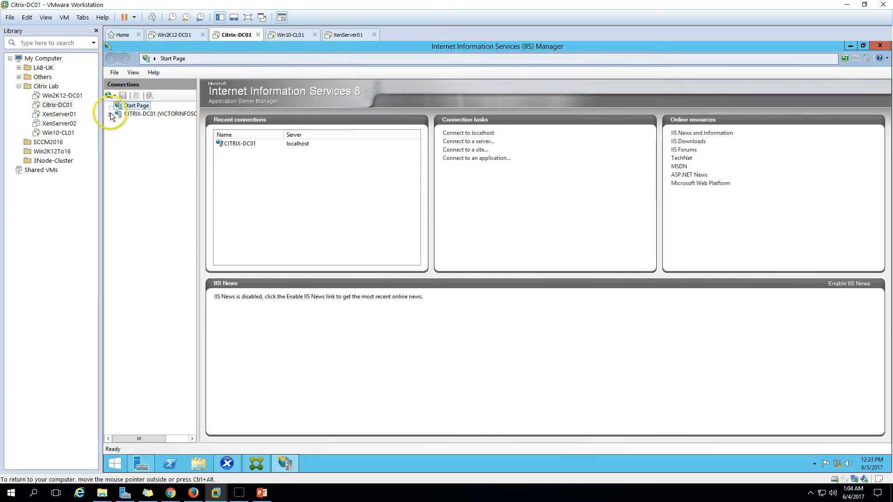
Expand CITRIX-DC01's Default Web Site in IIS Manager and look through its Director and Citrix nodes
{"action": "left_click", "coordinate": [111, 114]}
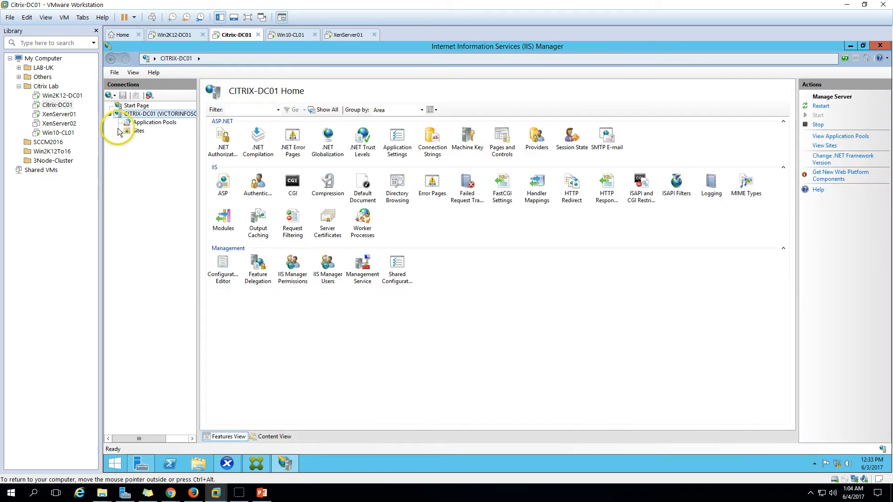
{"action": "left_click", "coordinate": [119, 132]}
{"action": "left_click_drag", "start_coordinate": [199, 207], "coordinate": [217, 214]}
{"action": "left_click", "coordinate": [128, 139]}
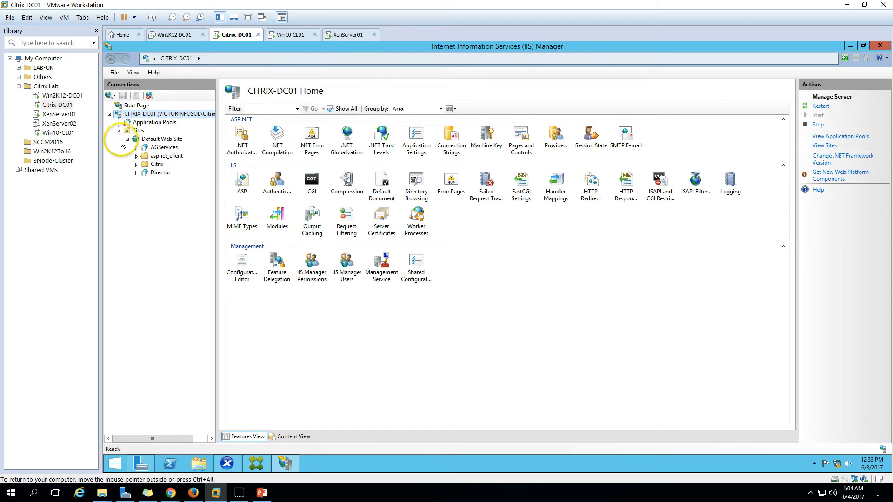
{"action": "left_click", "coordinate": [137, 173]}
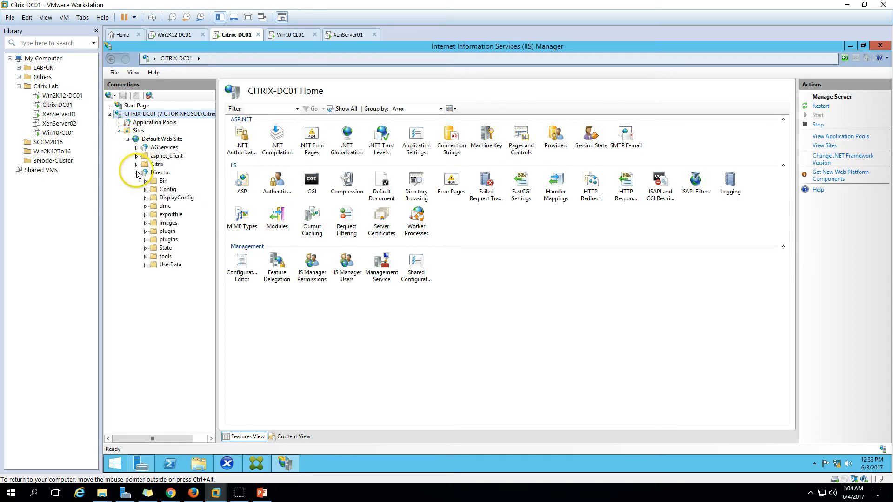
{"action": "left_click", "coordinate": [136, 164]}
{"action": "left_click", "coordinate": [137, 223]}
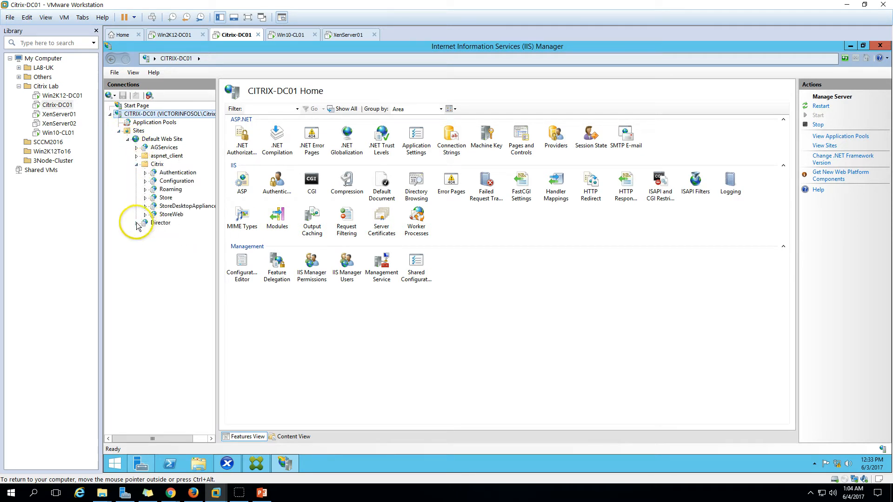
Inspect the StoreWeb, StoreDesktopAppliance, Store and Director applications under the Default Web Site
{"action": "left_click_drag", "start_coordinate": [218, 232], "coordinate": [263, 232]}
{"action": "left_click", "coordinate": [175, 216]}
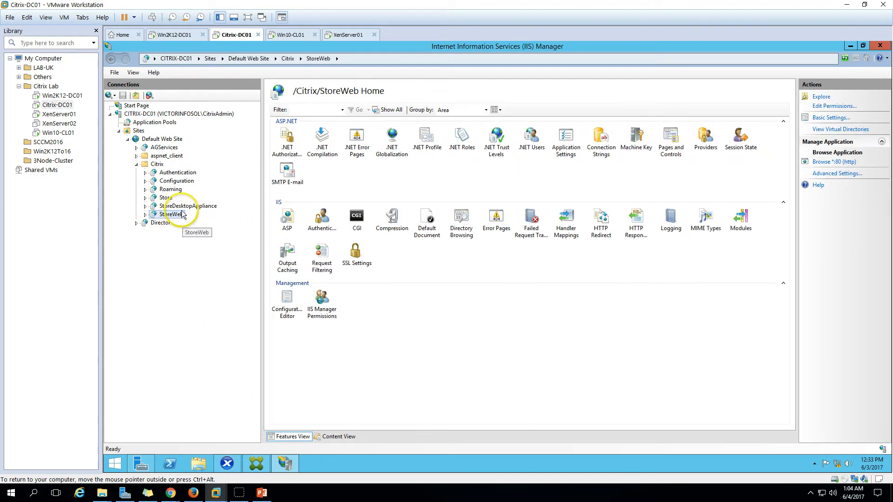
{"action": "left_click", "coordinate": [185, 209]}
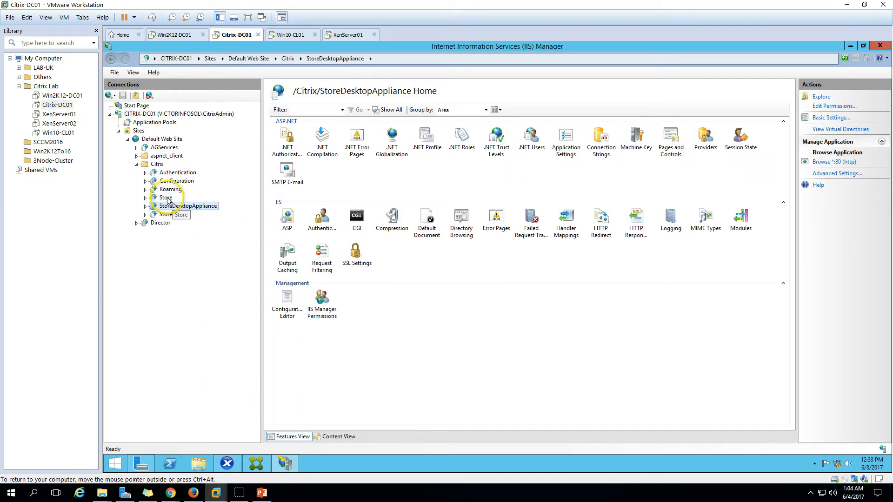
{"action": "left_click", "coordinate": [166, 198]}
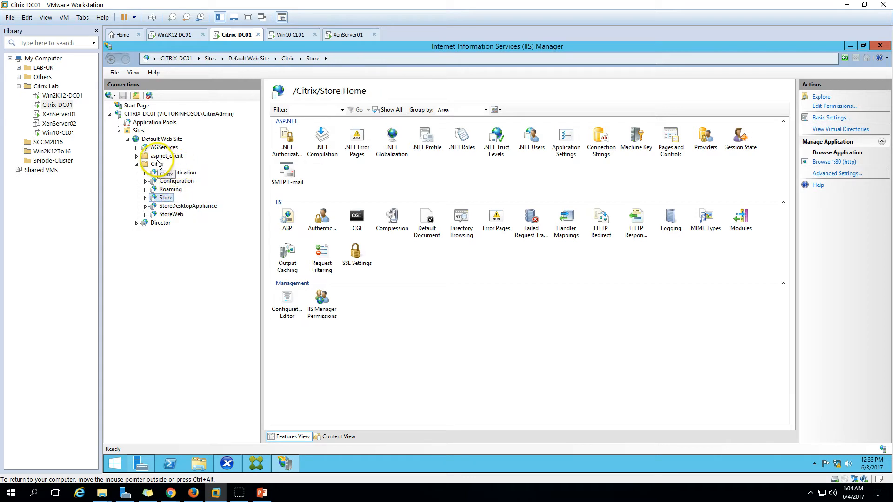
{"action": "double_click", "coordinate": [162, 224]}
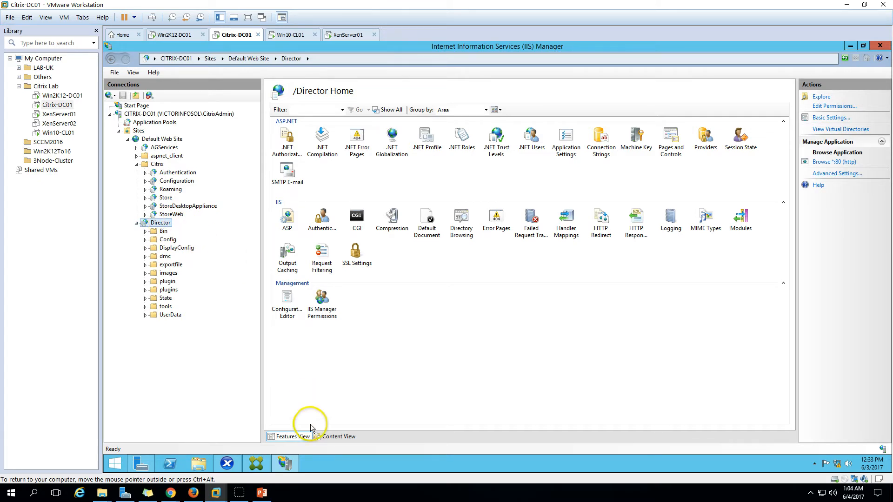
Return to Citrix Studio and review Store Service's delivery controllers and unified experience configuration, cancelling both dialogs
{"action": "left_click", "coordinate": [255, 461]}
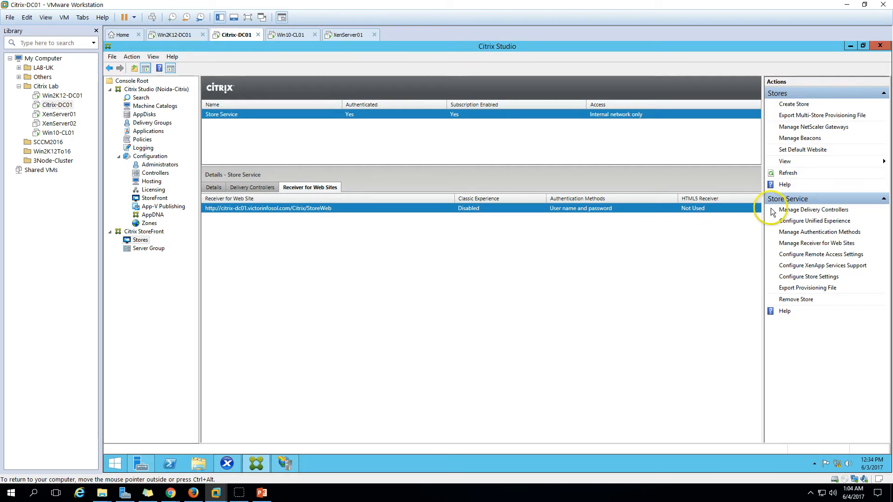
{"action": "left_click", "coordinate": [819, 212]}
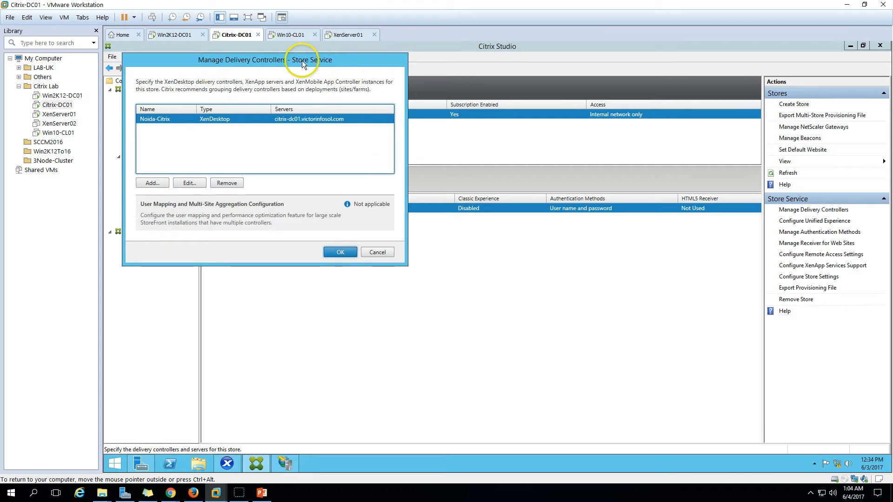
{"action": "left_click_drag", "start_coordinate": [303, 60], "coordinate": [523, 196]}
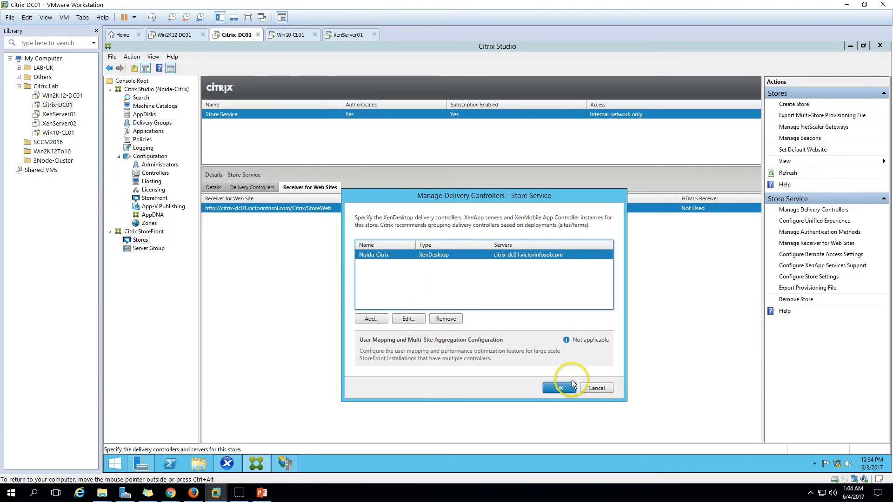
{"action": "left_click", "coordinate": [597, 389]}
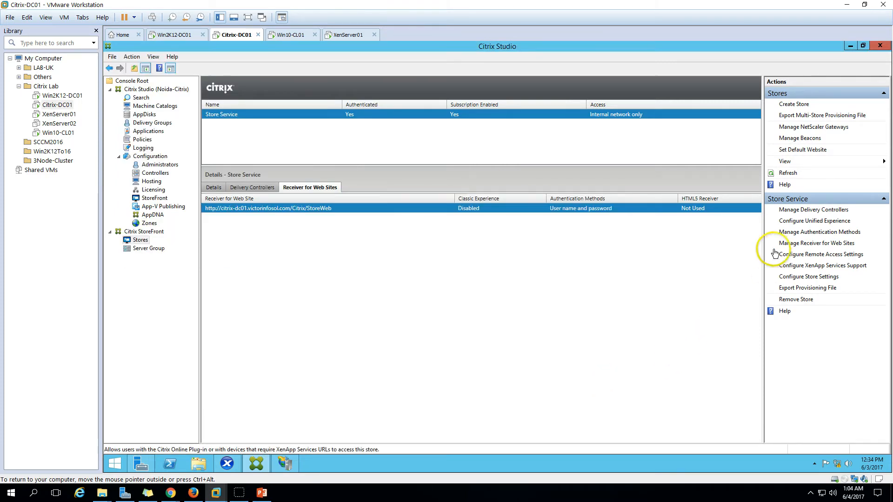
{"action": "left_click", "coordinate": [805, 221]}
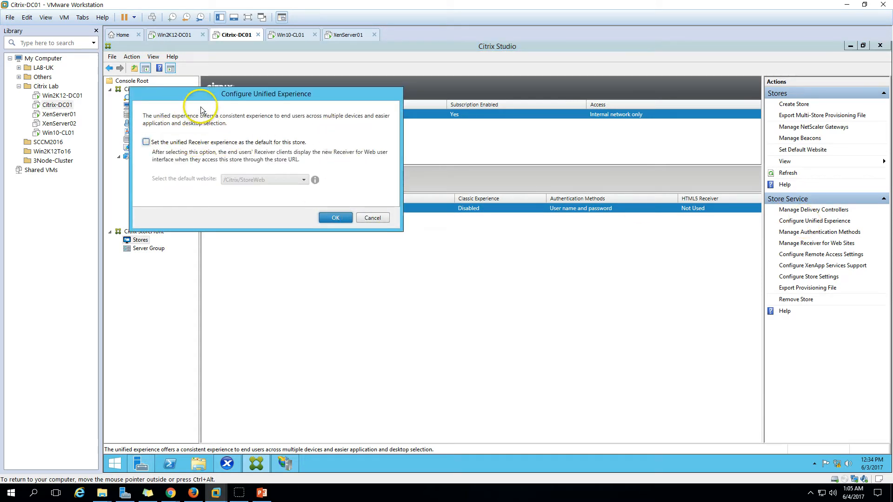
{"action": "left_click_drag", "start_coordinate": [209, 90], "coordinate": [340, 162]}
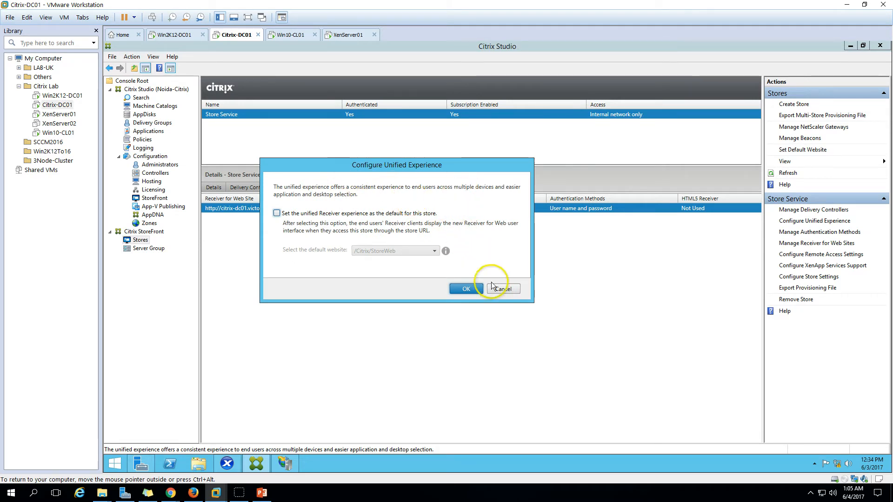
{"action": "left_click", "coordinate": [504, 289]}
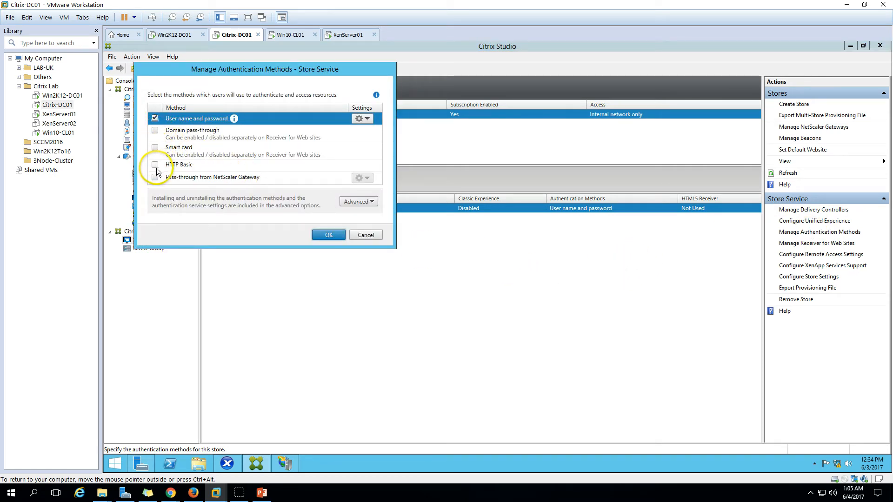
Review Store Service's authentication methods, including the user name and password settings, and its Receiver for Web site URL
{"action": "left_click", "coordinate": [367, 119]}
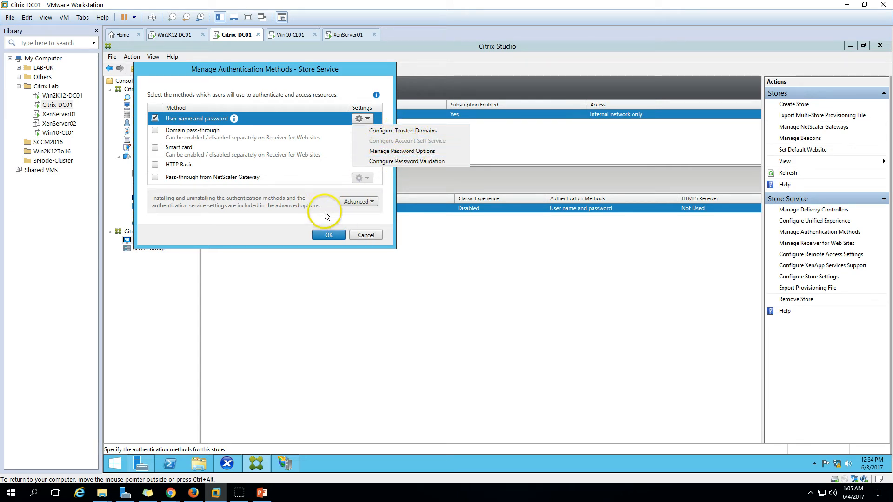
{"action": "left_click", "coordinate": [249, 214]}
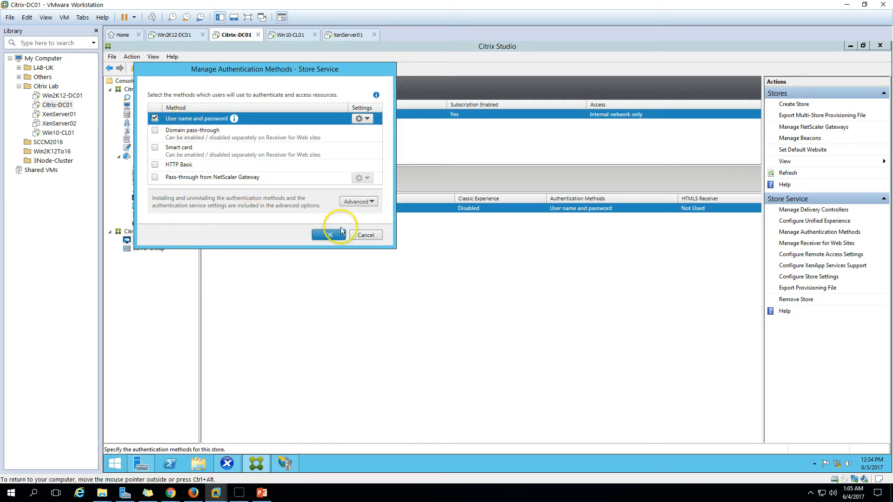
{"action": "left_click", "coordinate": [329, 235]}
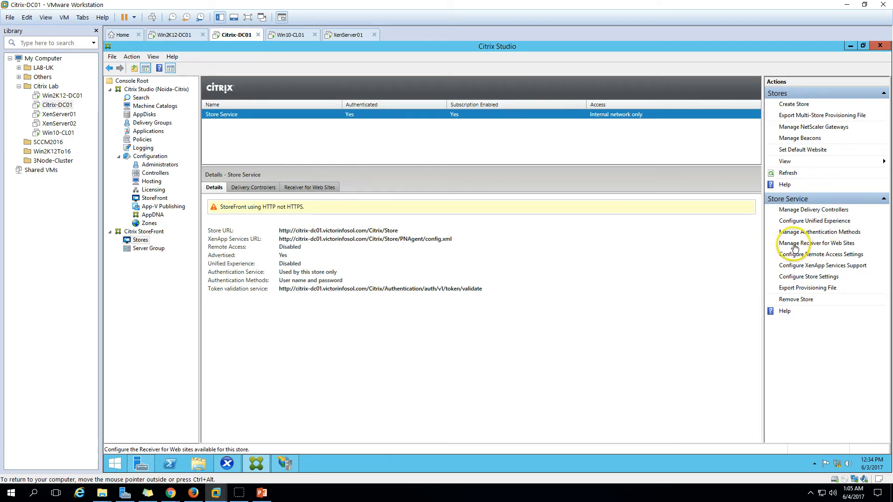
{"action": "left_click", "coordinate": [814, 244]}
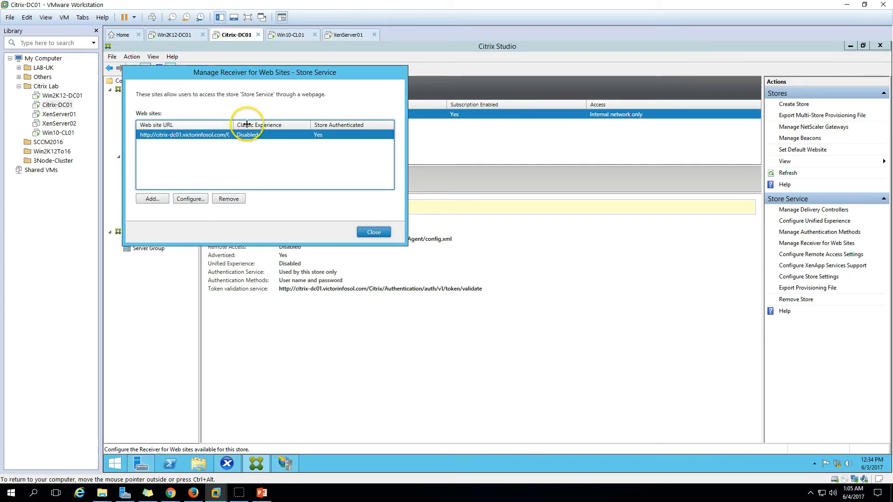
{"action": "left_click_drag", "start_coordinate": [247, 124], "coordinate": [319, 124]}
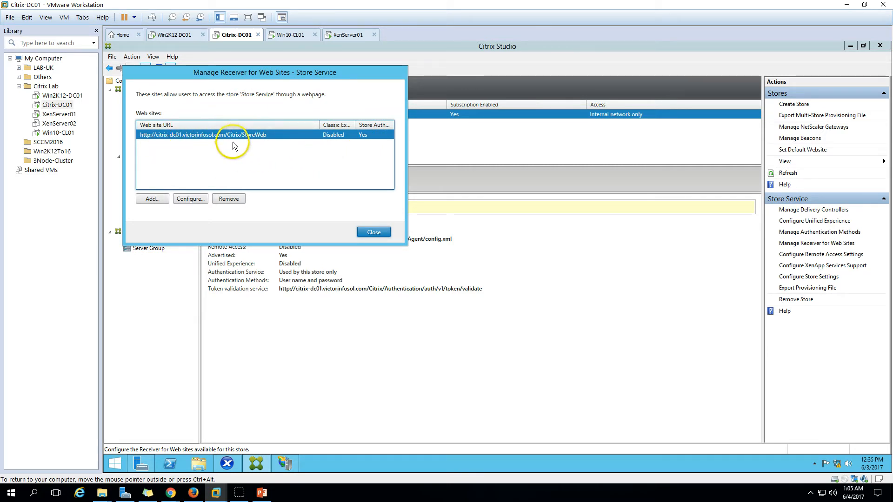
{"action": "left_click", "coordinate": [374, 233]}
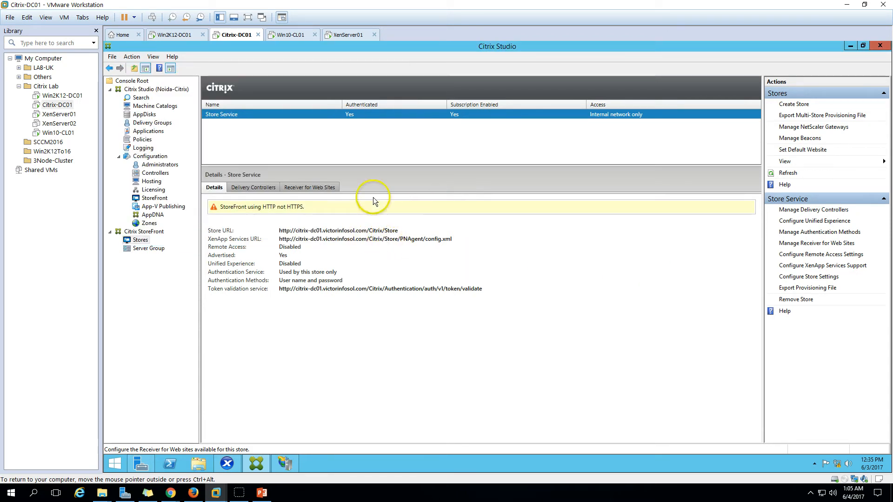
Copy Store Service's Receiver for Web site URL and open it in a maximized Google Chrome window on the Win10-CL01 virtual machine
{"action": "left_click", "coordinate": [309, 187]}
{"action": "right_click", "coordinate": [310, 210]}
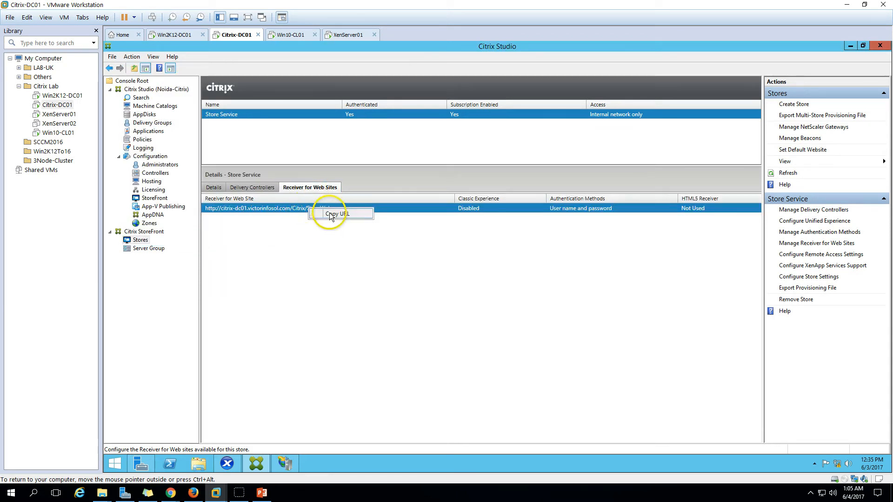
{"action": "left_click", "coordinate": [292, 35]}
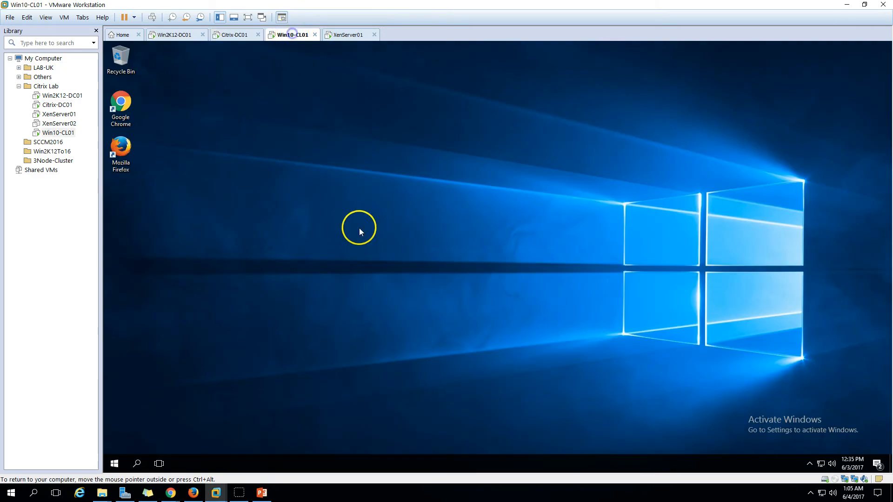
{"action": "double_click", "coordinate": [122, 108]}
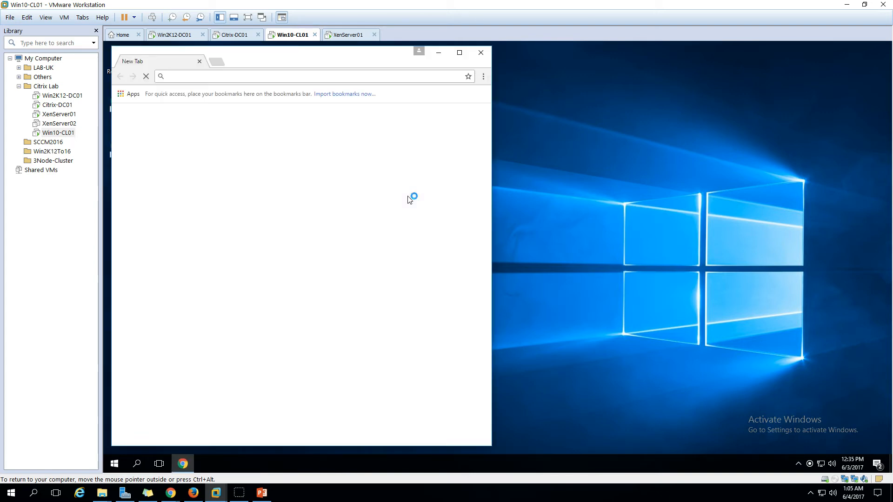
{"action": "type", "text": "http://citrix-dc01.victorinfosol.com/Citrix/StoreWeb"}
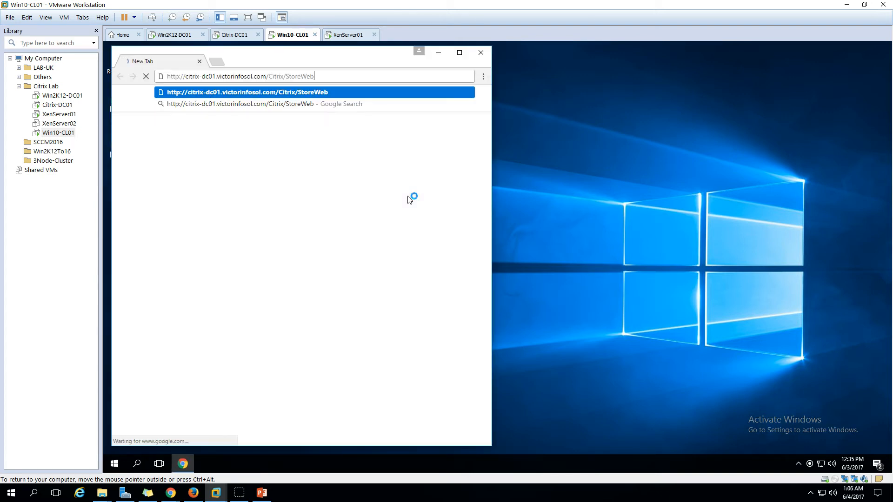
{"action": "key", "text": "Return"}
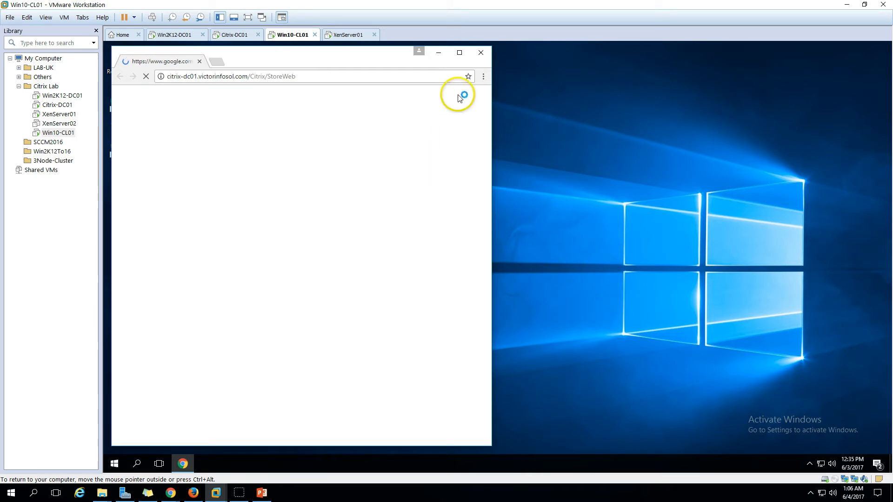
{"action": "left_click", "coordinate": [460, 53]}
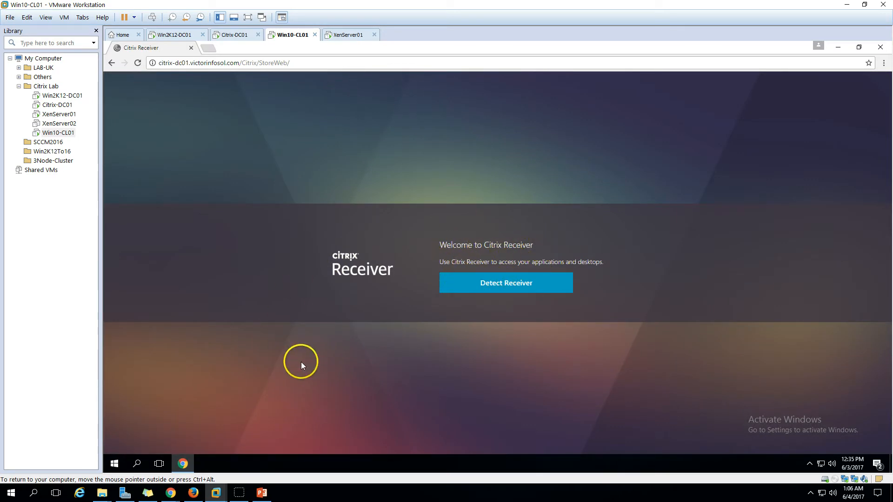
Check the programs installed on Win10-CL01 by opening Programs and Features from This PC in File Explorer
{"action": "left_click", "coordinate": [191, 463]}
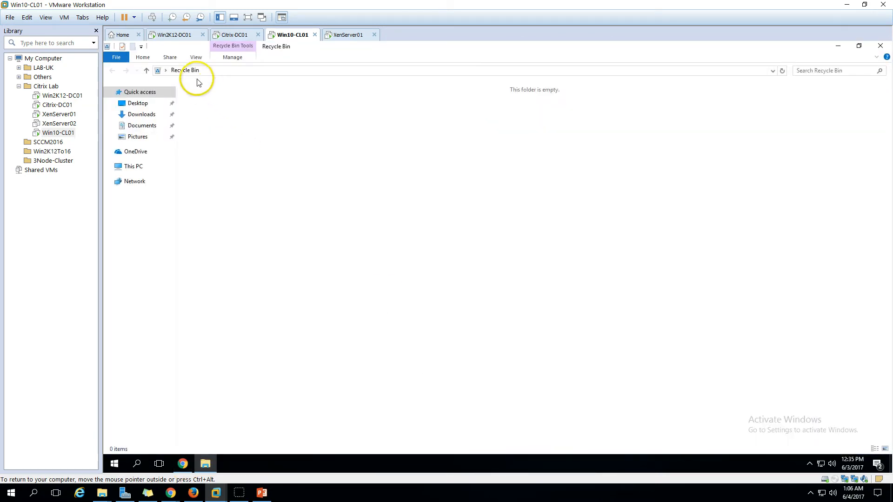
{"action": "left_click", "coordinate": [137, 170]}
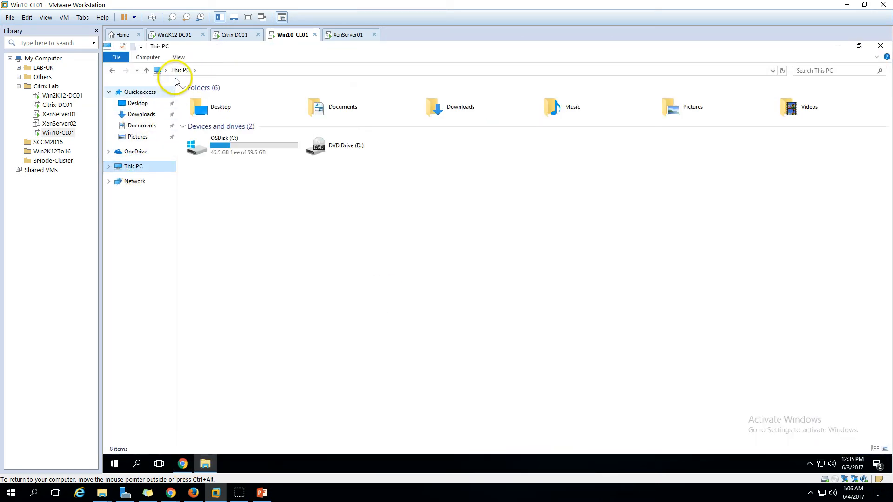
{"action": "left_click", "coordinate": [148, 57]}
{"action": "left_click", "coordinate": [321, 69]}
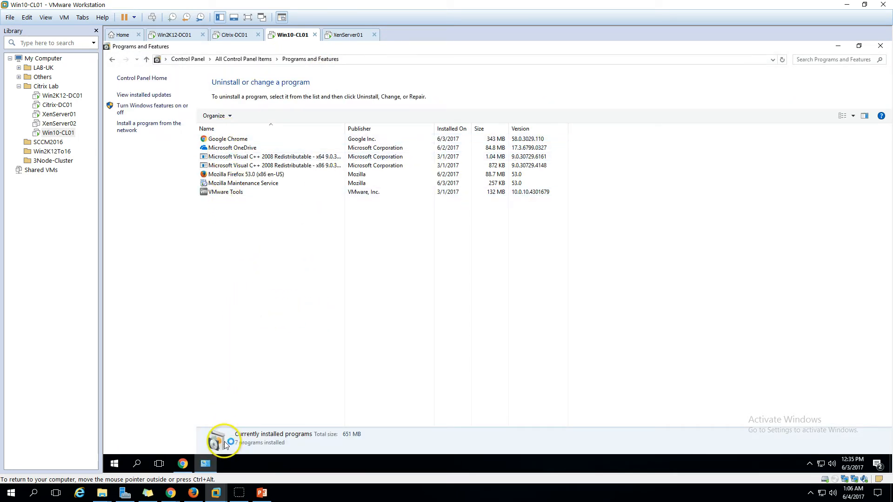
Return to the Citrix Receiver page, run the Receiver detection, agree to the Citrix license agreement and download Citrix Receiver
{"action": "left_click", "coordinate": [205, 464]}
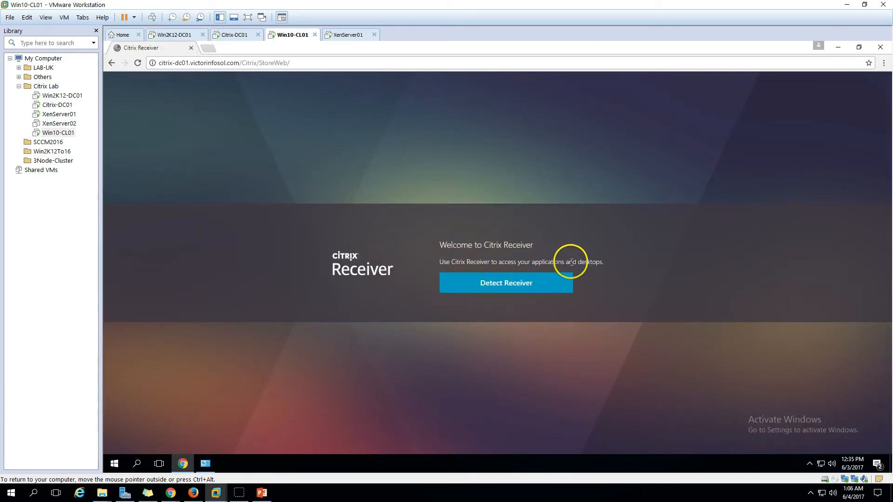
{"action": "left_click", "coordinate": [508, 293]}
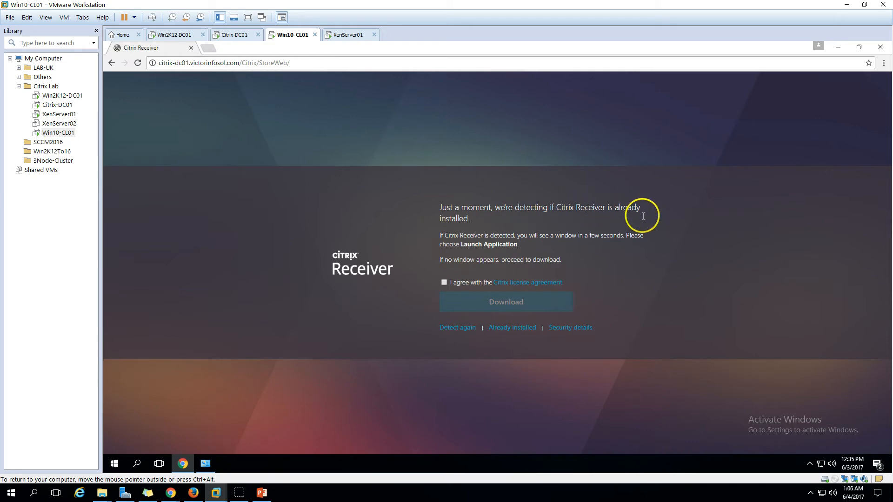
{"action": "left_click", "coordinate": [443, 281]}
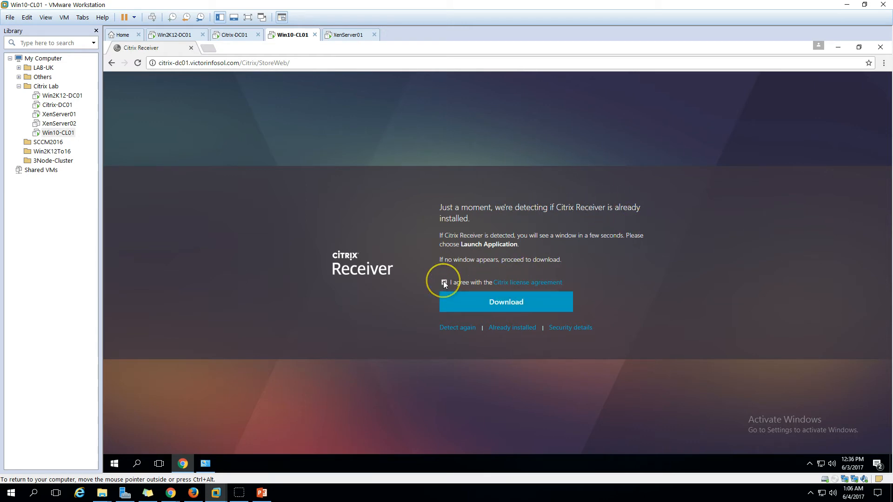
{"action": "mouse_move", "coordinate": [497, 286]}
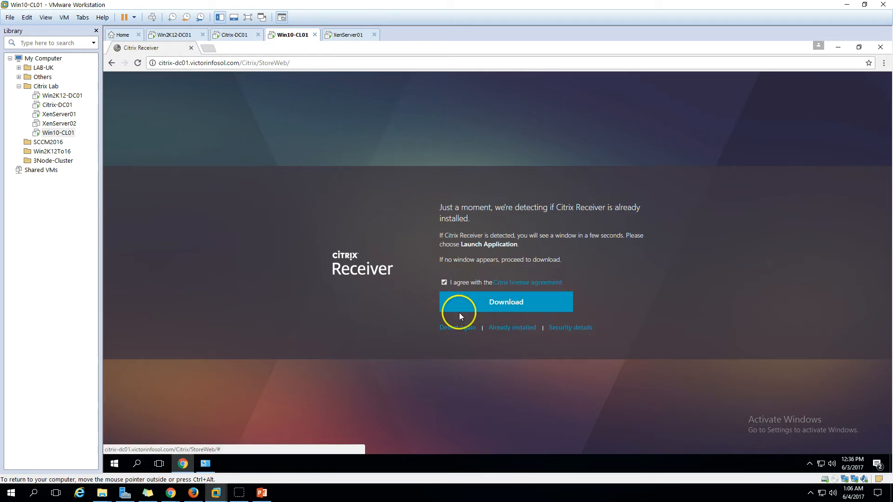
{"action": "left_click", "coordinate": [508, 305]}
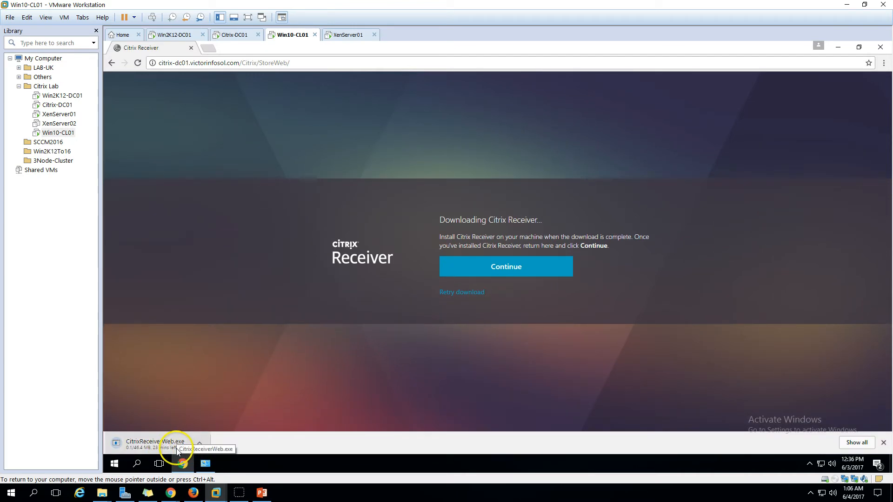
Check the progress of the CitrixReceiverWeb.exe download in Chrome's downloads list and return to the Citrix Receiver page
{"action": "left_click", "coordinate": [861, 444]}
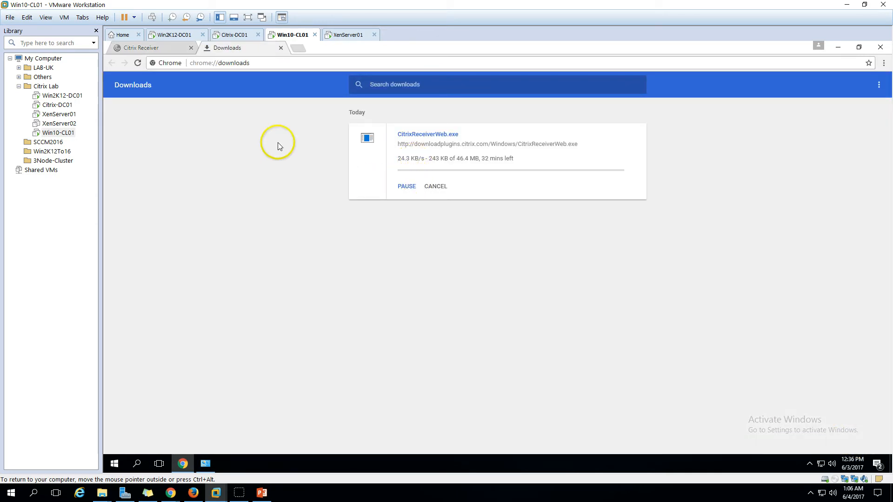
{"action": "left_click", "coordinate": [183, 50]}
{"action": "left_click", "coordinate": [229, 46]}
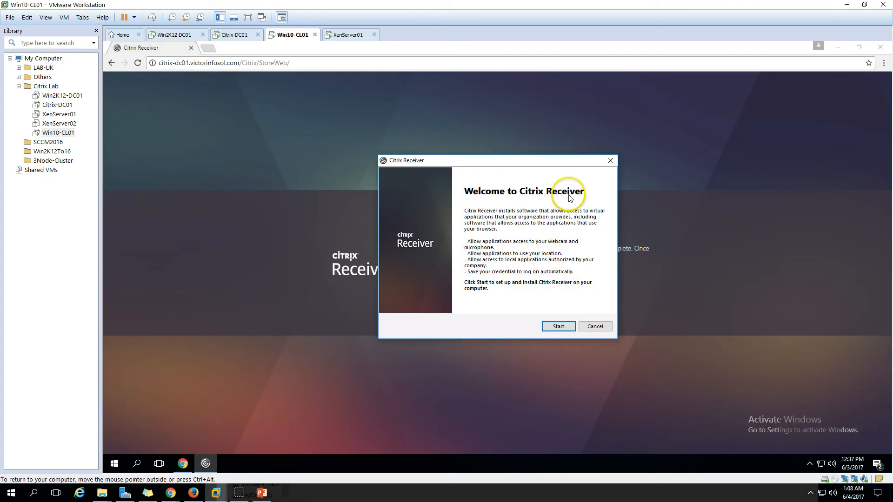
Install Citrix Receiver, accepting the license agreement, leaving single sign-on disabled and finishing without adding an account
{"action": "left_click", "coordinate": [558, 326]}
{"action": "left_click", "coordinate": [444, 308]}
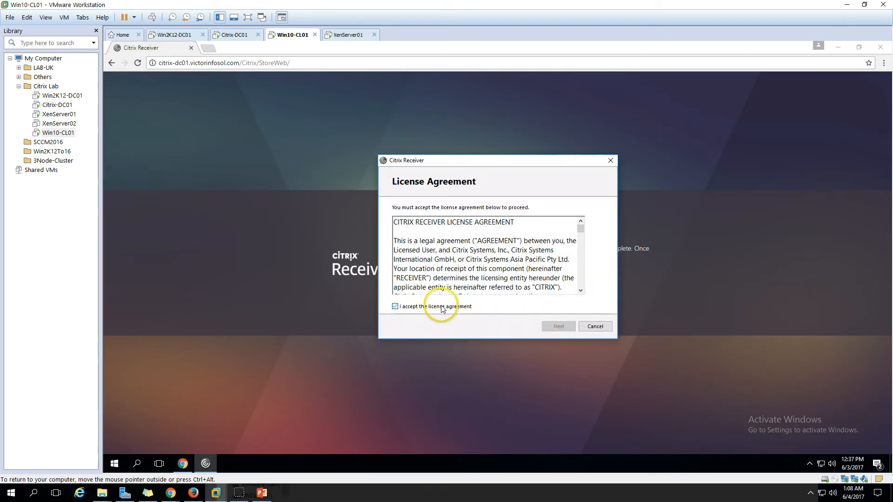
{"action": "left_click", "coordinate": [553, 327]}
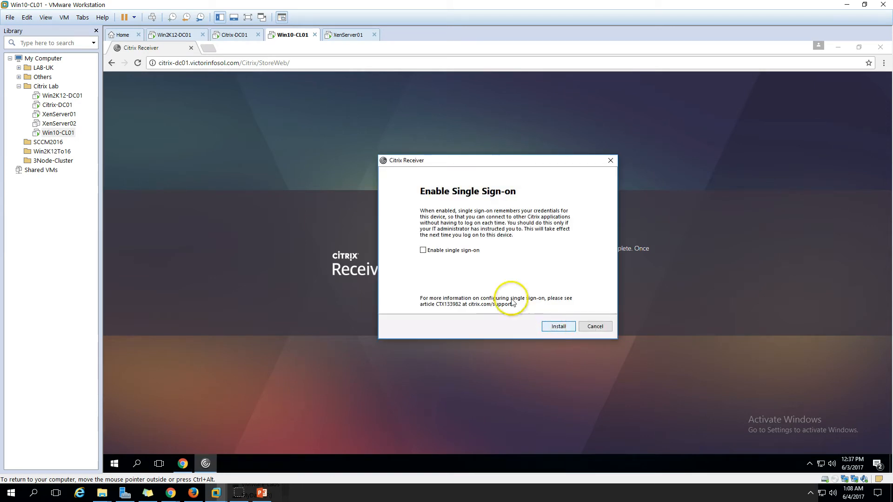
{"action": "left_click", "coordinate": [558, 326]}
{"action": "left_click_drag", "start_coordinate": [470, 165], "coordinate": [424, 181]}
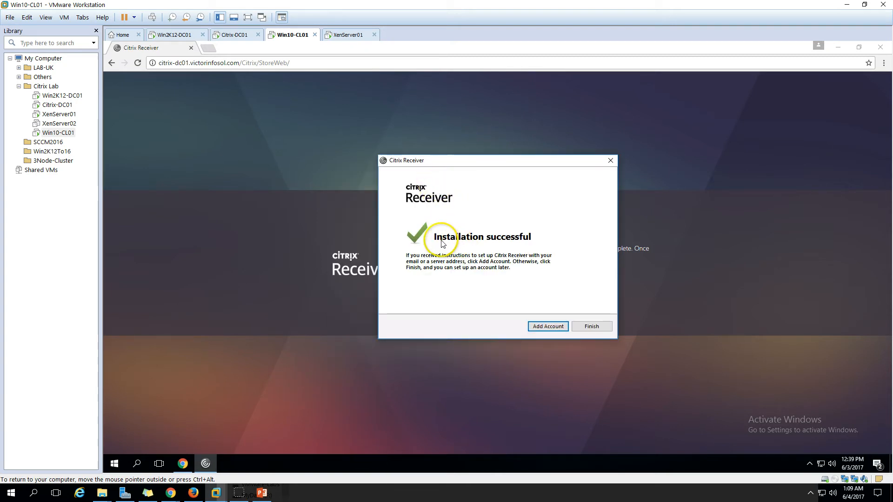
{"action": "left_click", "coordinate": [594, 328]}
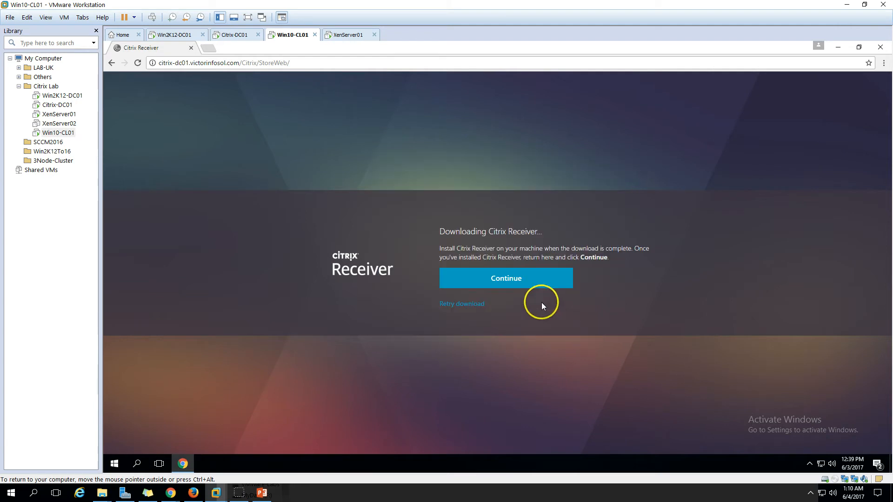
Continue on the Receiver page and allow Citrix Receiver Launcher to open, remembering the choice for its links
{"action": "left_click", "coordinate": [515, 282]}
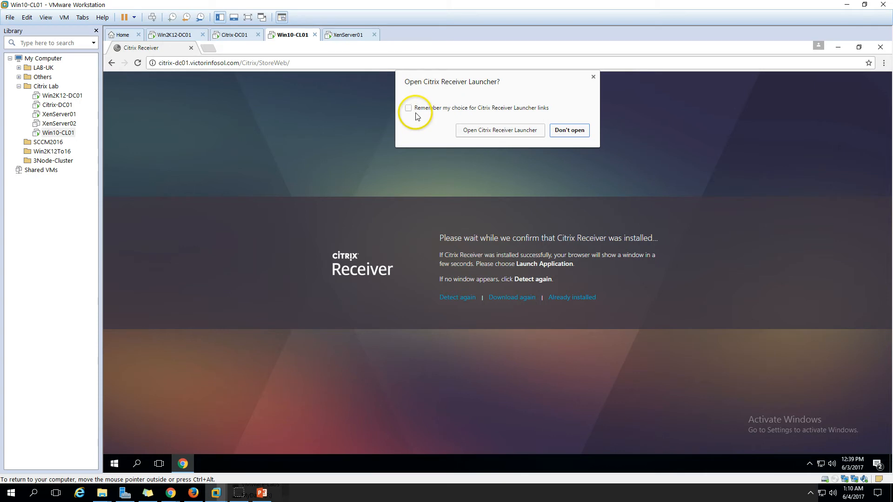
{"action": "left_click", "coordinate": [428, 109]}
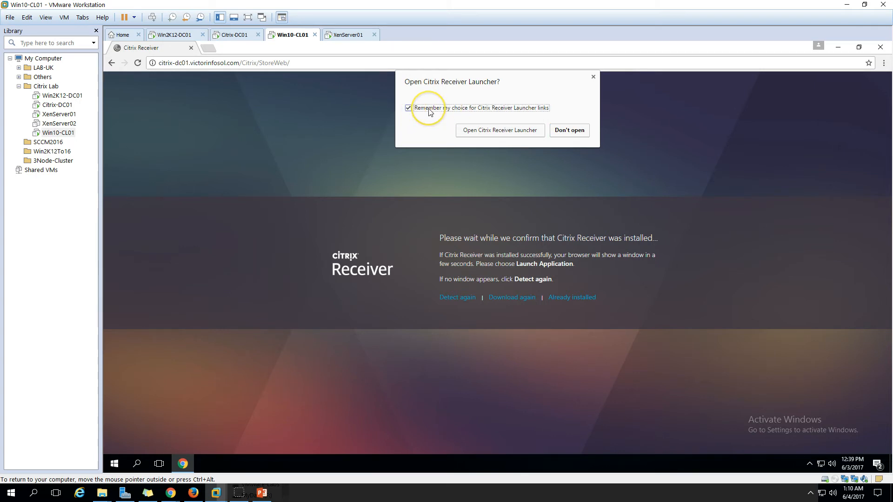
{"action": "left_click", "coordinate": [502, 131]}
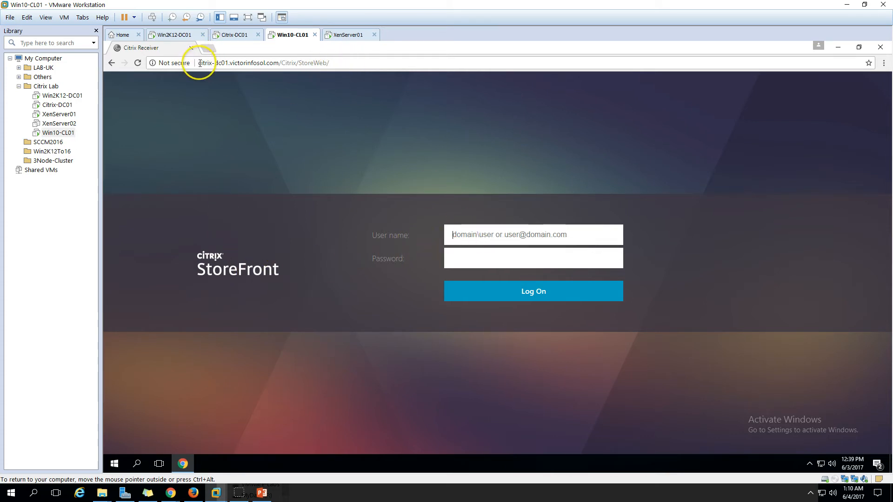
Compare the logon page's address with Store Service's Receiver for Web site URL in Citrix Studio on Citrix-DC01
{"action": "left_click_drag", "start_coordinate": [199, 64], "coordinate": [343, 63]}
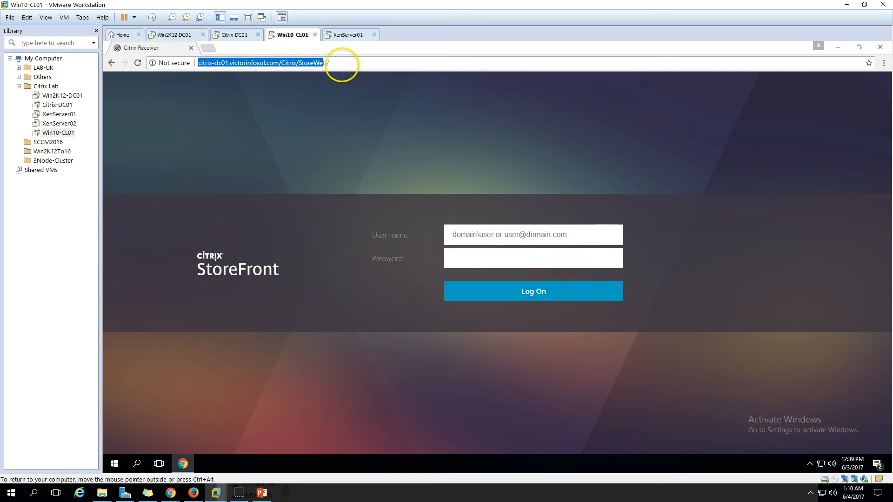
{"action": "left_click", "coordinate": [375, 64]}
{"action": "left_click", "coordinate": [231, 34]}
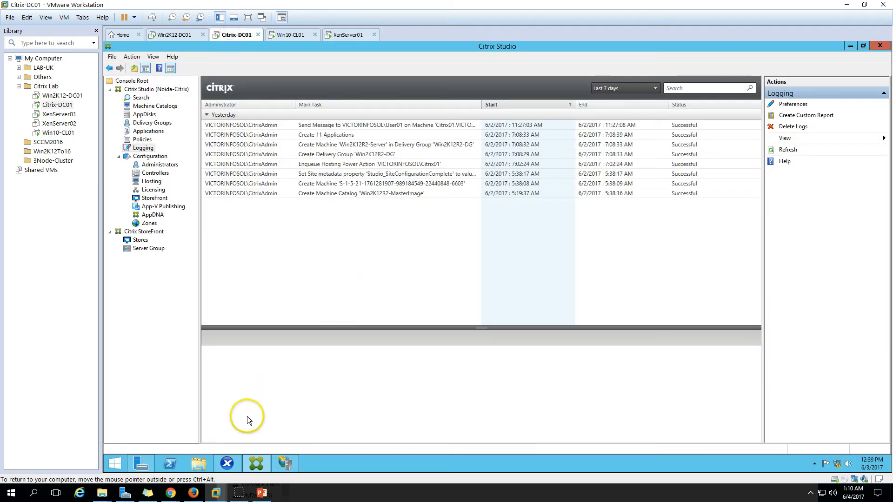
{"action": "left_click", "coordinate": [140, 240]}
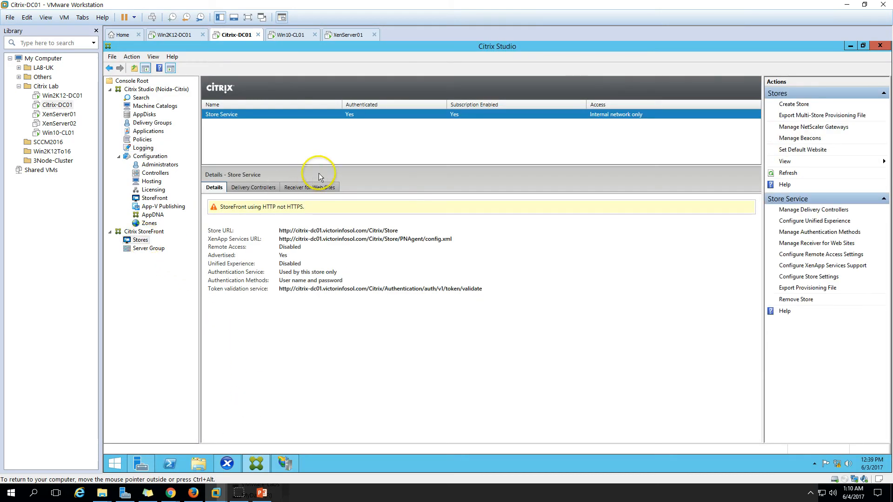
{"action": "left_click", "coordinate": [311, 188]}
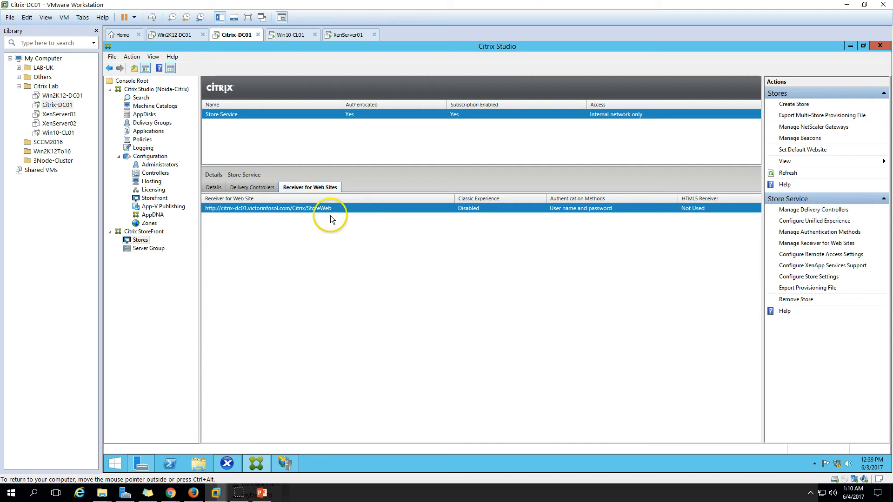
On Win10-CL01, log on to StoreFront as victorinfosol\User01 with the account password, and choose never to save the password in Chrome
{"action": "left_click", "coordinate": [279, 36]}
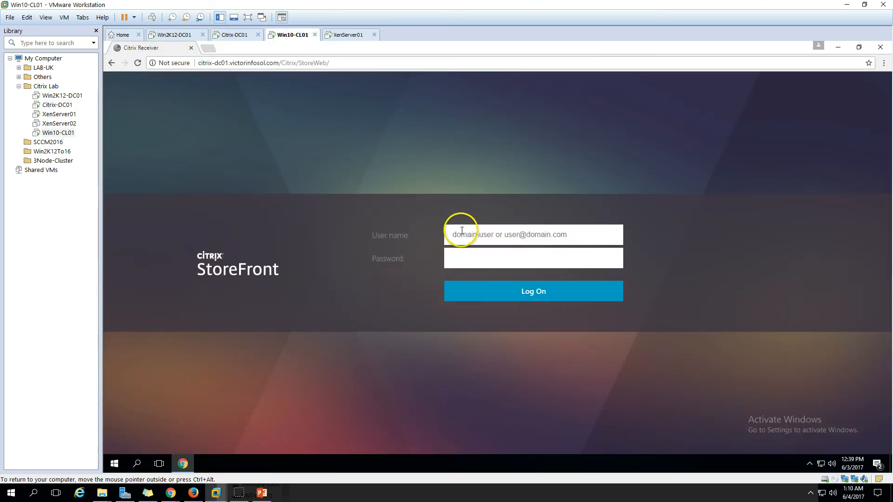
{"action": "type", "text": "victorinfosol\\User01"}
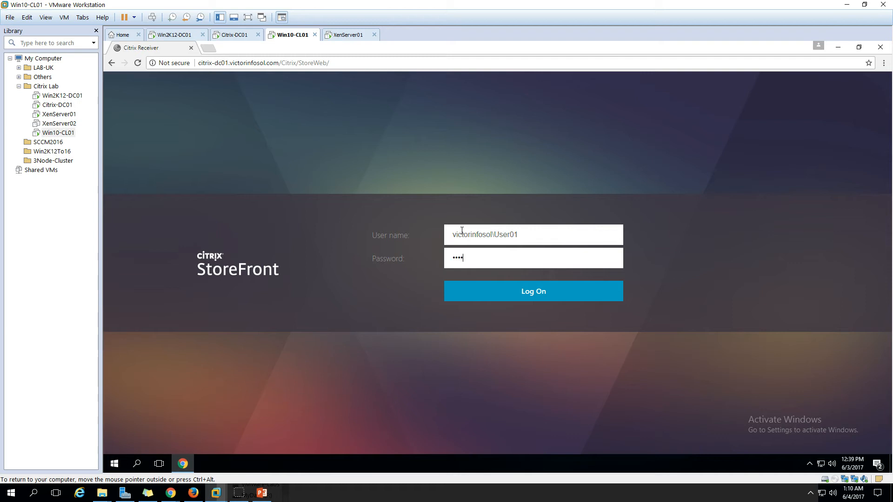
{"action": "key", "text": "Return"}
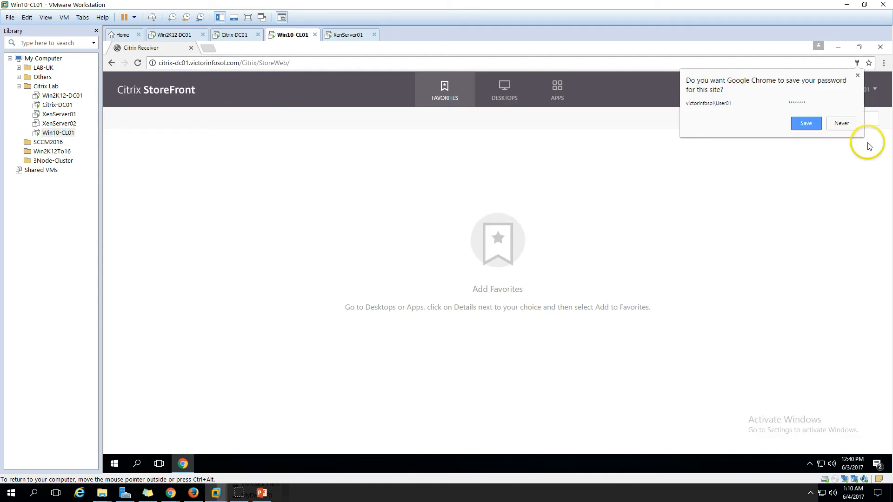
{"action": "left_click", "coordinate": [842, 123]}
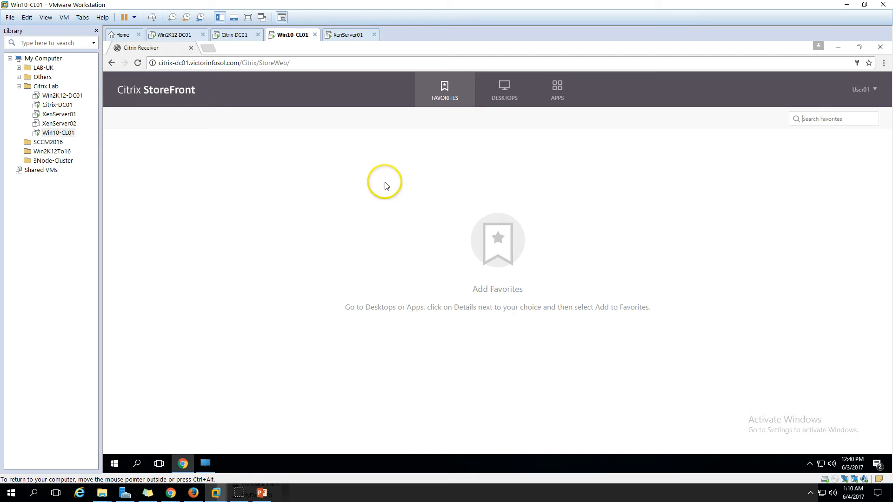
Review the store's published desktops, including Win2K12R2-Server's details, the account menu and the list of all published apps
{"action": "left_click", "coordinate": [506, 93]}
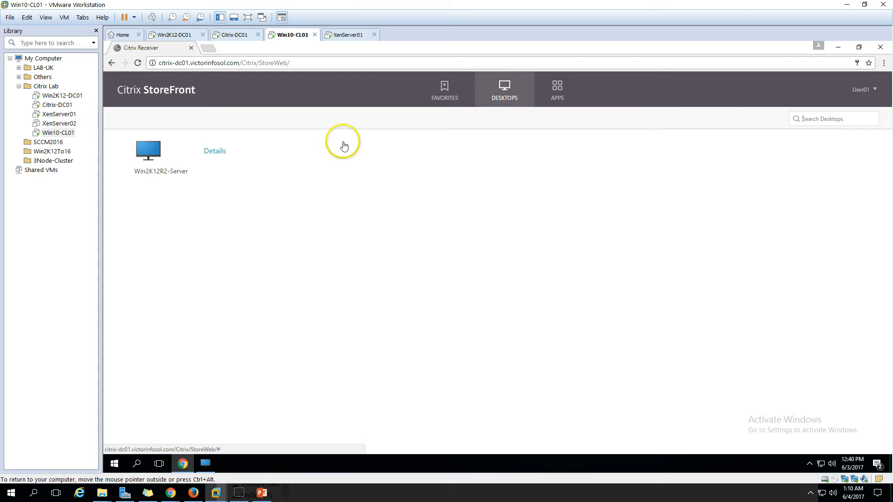
{"action": "left_click", "coordinate": [222, 155]}
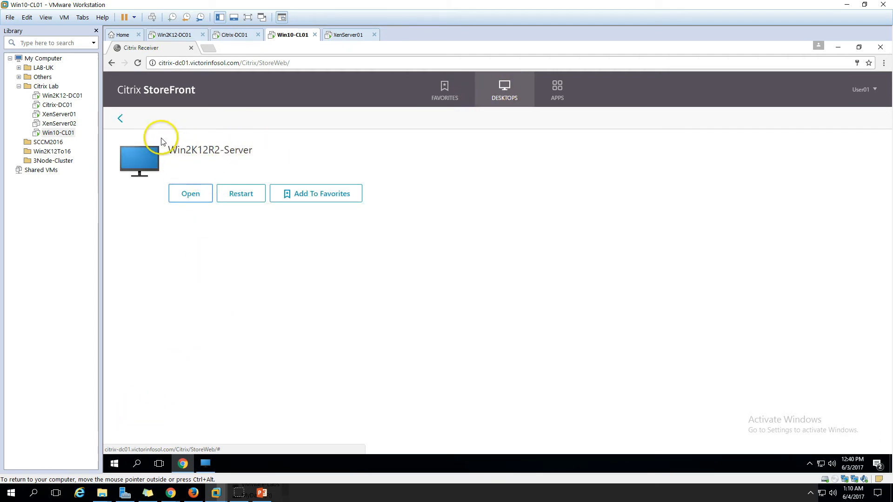
{"action": "left_click", "coordinate": [870, 90]}
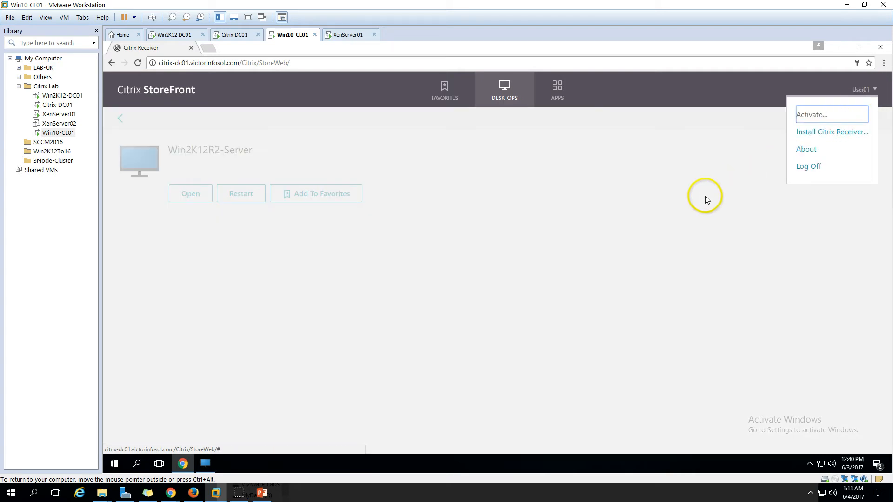
{"action": "left_click", "coordinate": [629, 235]}
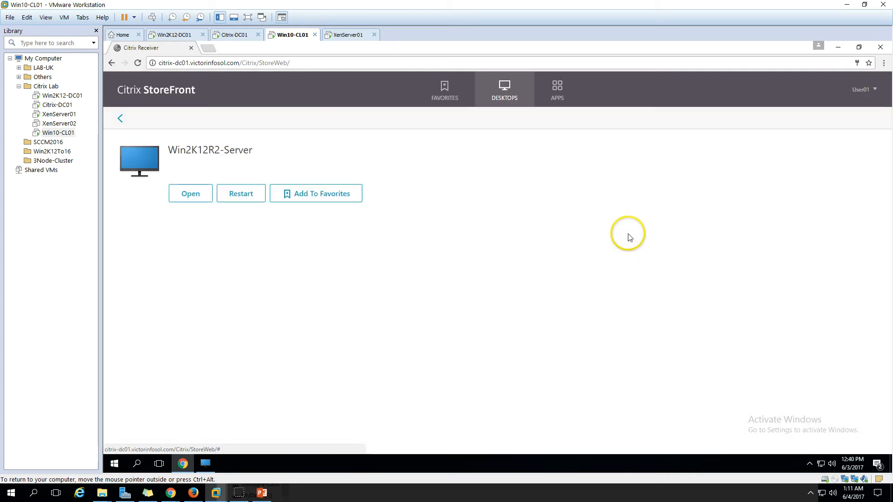
{"action": "left_click", "coordinate": [558, 93]}
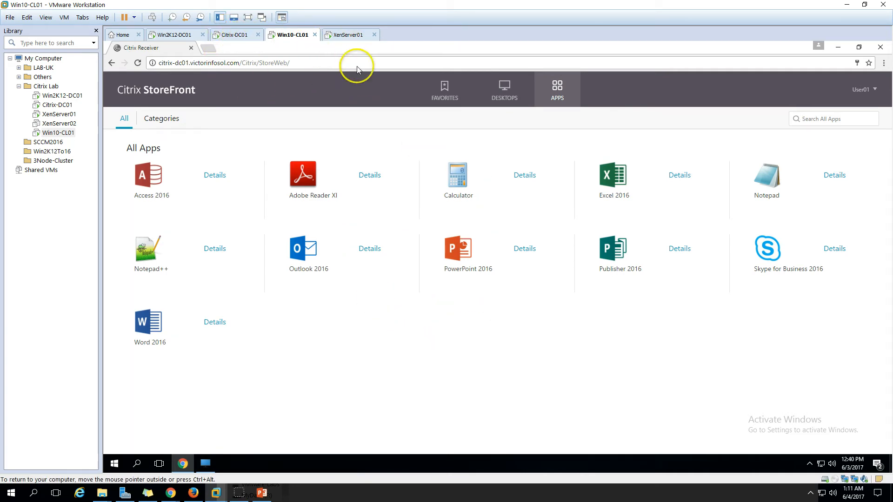
{"action": "left_click", "coordinate": [504, 88]}
{"action": "left_click", "coordinate": [551, 92]}
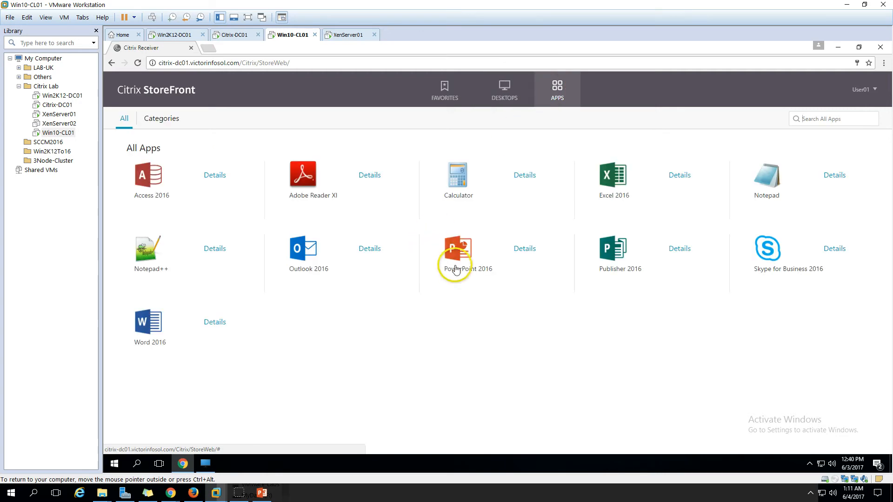
Return to Citrix Studio on Citrix-DC01 and review Store Service's delivery controllers and general details
{"action": "left_click", "coordinate": [235, 34]}
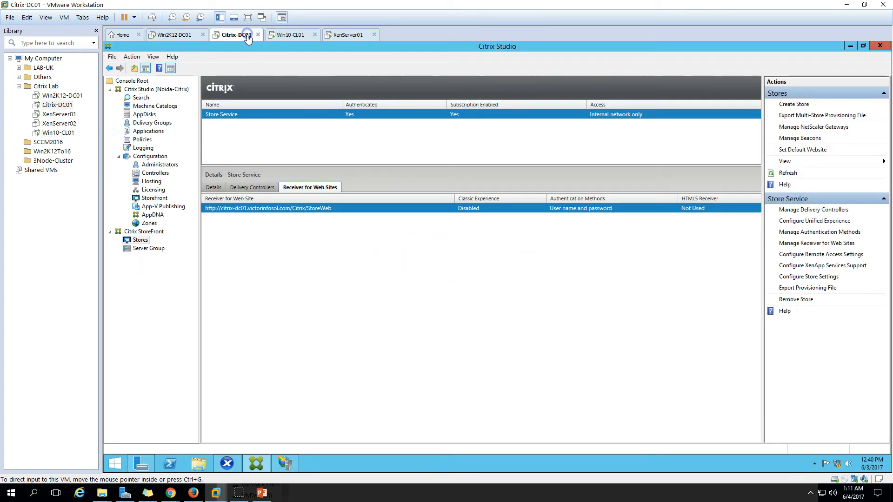
{"action": "left_click", "coordinate": [252, 187]}
{"action": "left_click", "coordinate": [214, 187]}
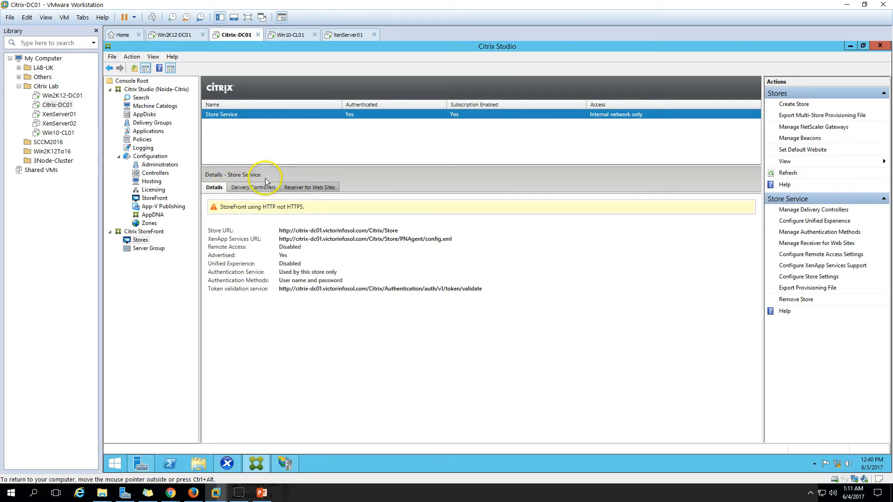
Review the Win2K12R2-DG delivery group's desktops, applications and general details, enlarging the details area to show the full application list
{"action": "left_click", "coordinate": [153, 123]}
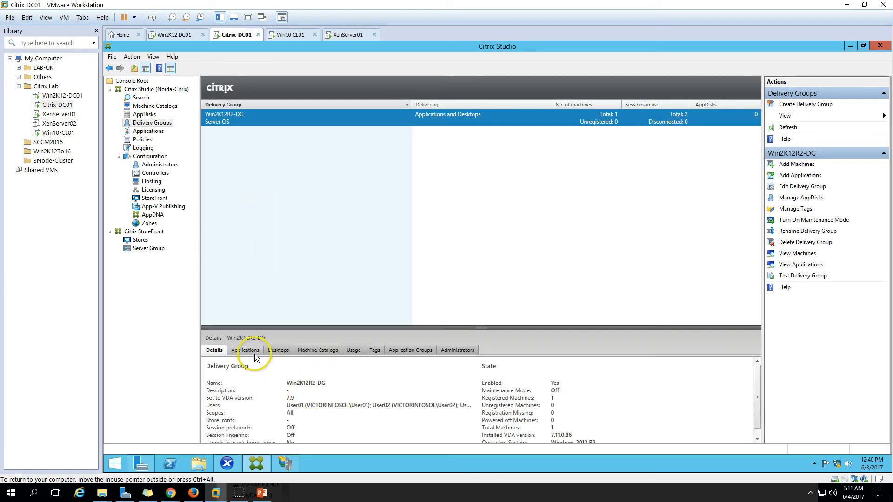
{"action": "left_click", "coordinate": [278, 351]}
{"action": "left_click", "coordinate": [244, 372]}
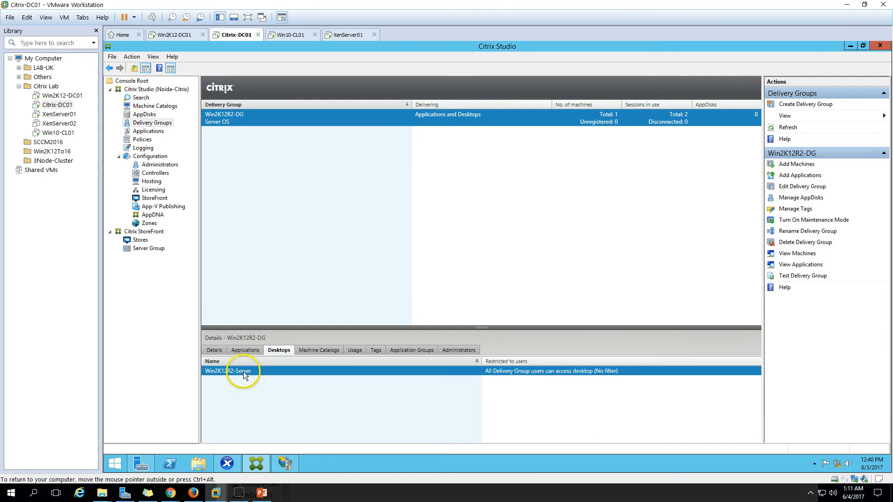
{"action": "left_click", "coordinate": [247, 351]}
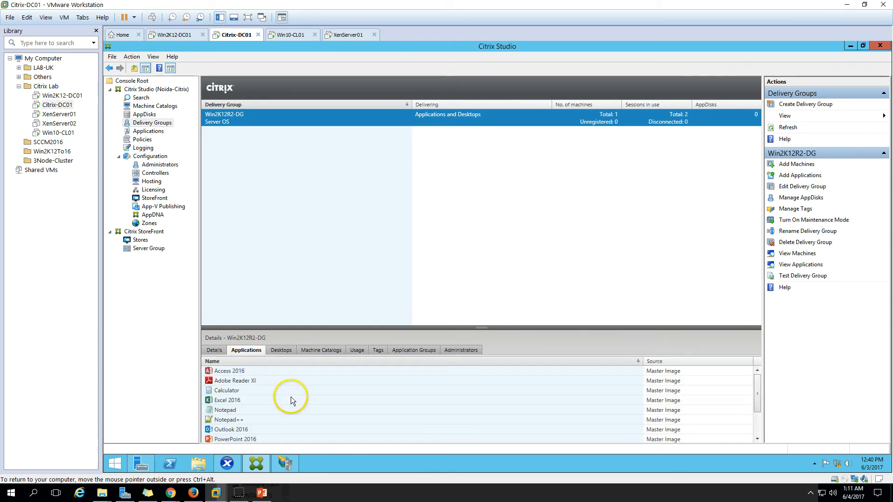
{"action": "scroll", "coordinate": [292, 396], "scroll_direction": "down", "scroll_amount": 3}
{"action": "left_click_drag", "start_coordinate": [298, 328], "coordinate": [300, 224]}
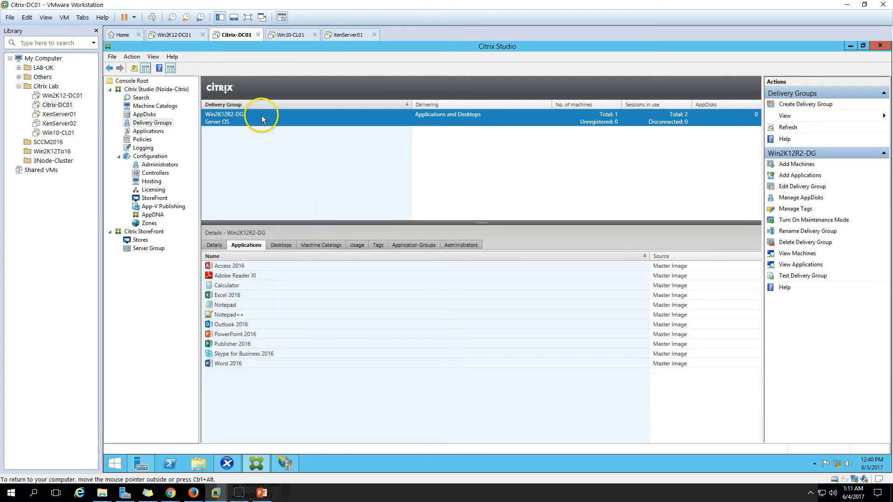
{"action": "left_click", "coordinate": [215, 245]}
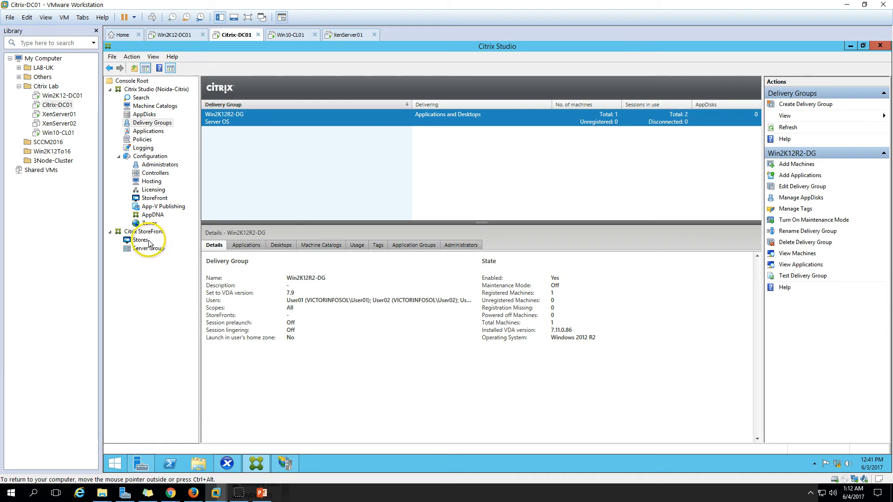
Review Store Service's Receiver for Web site, delivery controllers and general details under the StoreFront stores
{"action": "left_click", "coordinate": [141, 240]}
{"action": "left_click", "coordinate": [313, 188]}
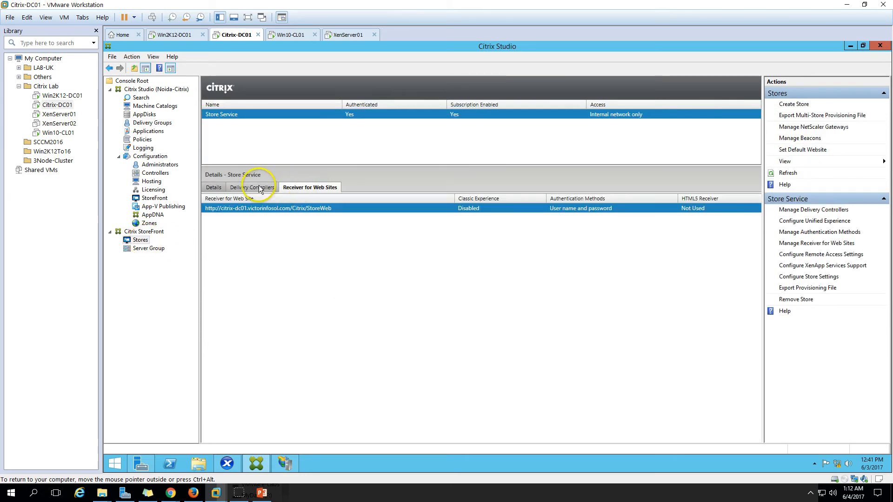
{"action": "left_click", "coordinate": [254, 187]}
{"action": "left_click", "coordinate": [309, 188]}
{"action": "left_click", "coordinate": [219, 189]}
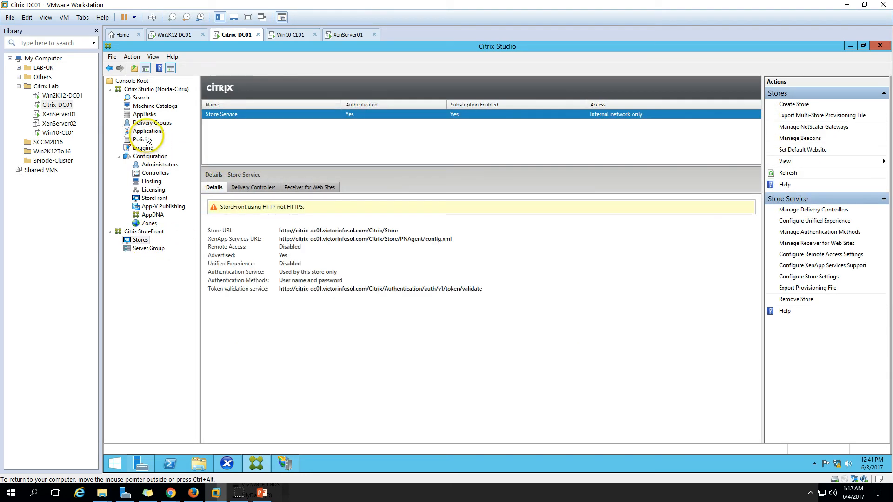
Examine the users allowed in the Win2K12R2-DG delivery group and the settings of its Win2K12R2-Server desktop, without changing anything
{"action": "left_click", "coordinate": [152, 123]}
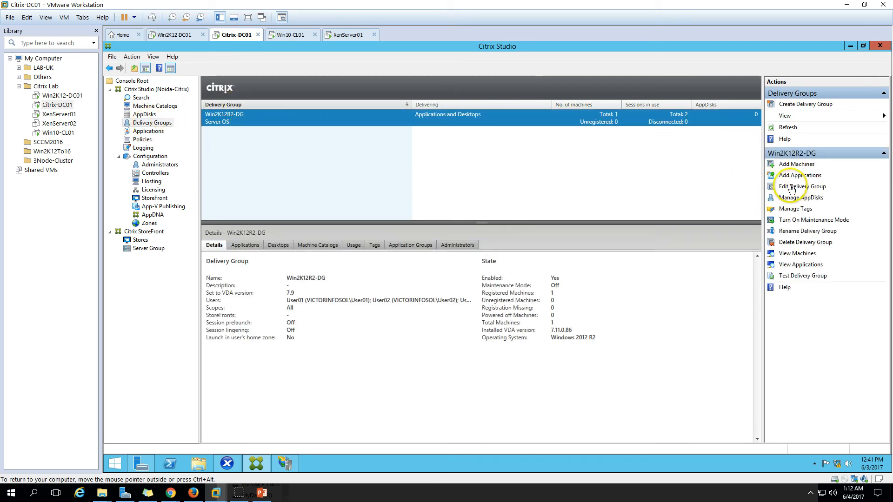
{"action": "left_click", "coordinate": [801, 187]}
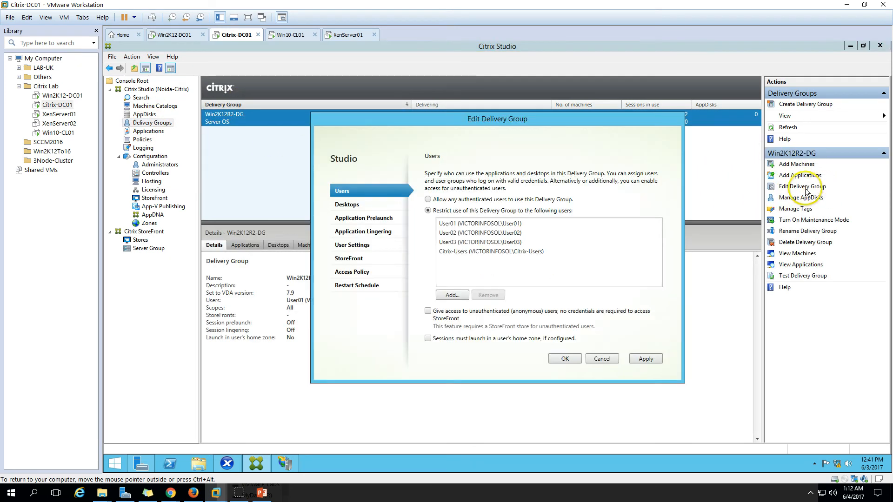
{"action": "left_click", "coordinate": [490, 252]}
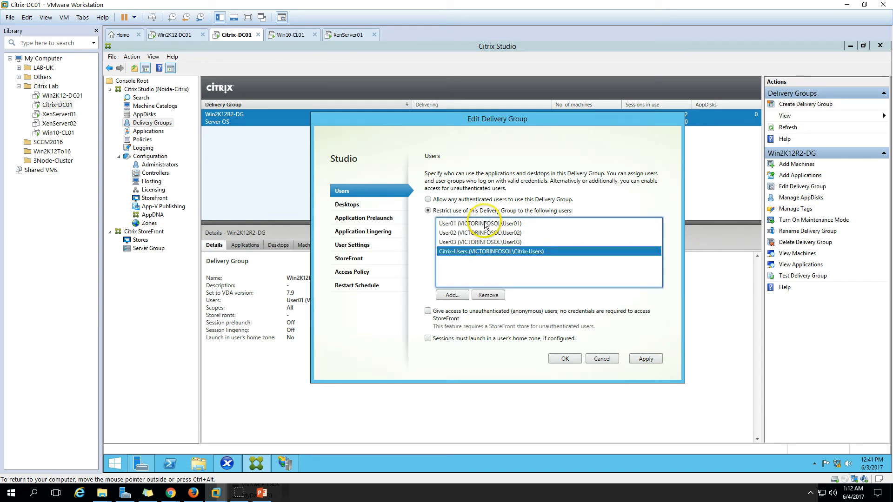
{"action": "left_click", "coordinate": [348, 206]}
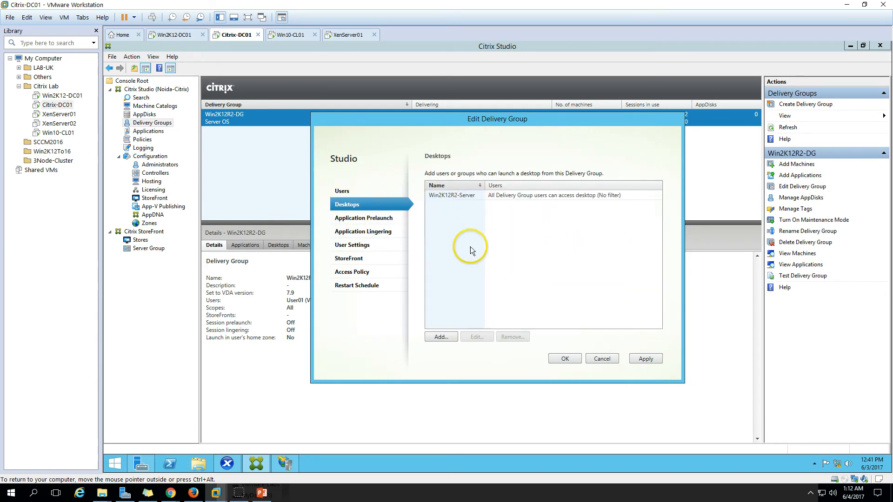
{"action": "left_click", "coordinate": [482, 195]}
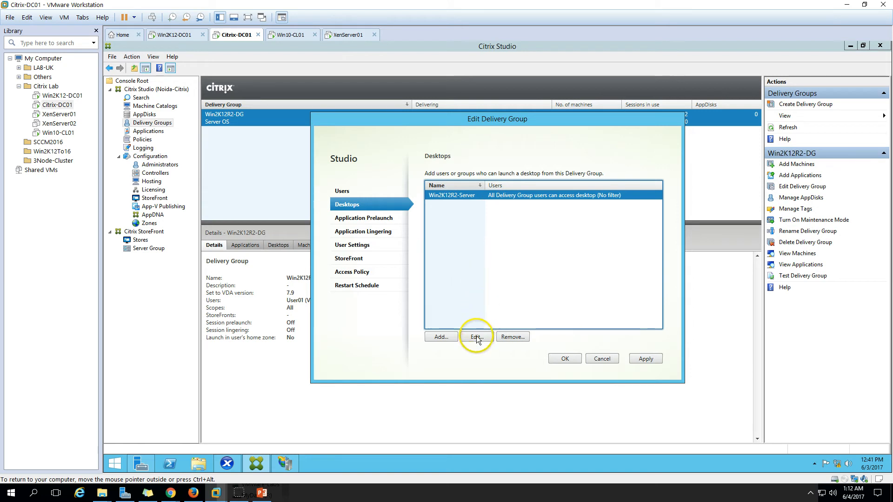
{"action": "left_click", "coordinate": [476, 338]}
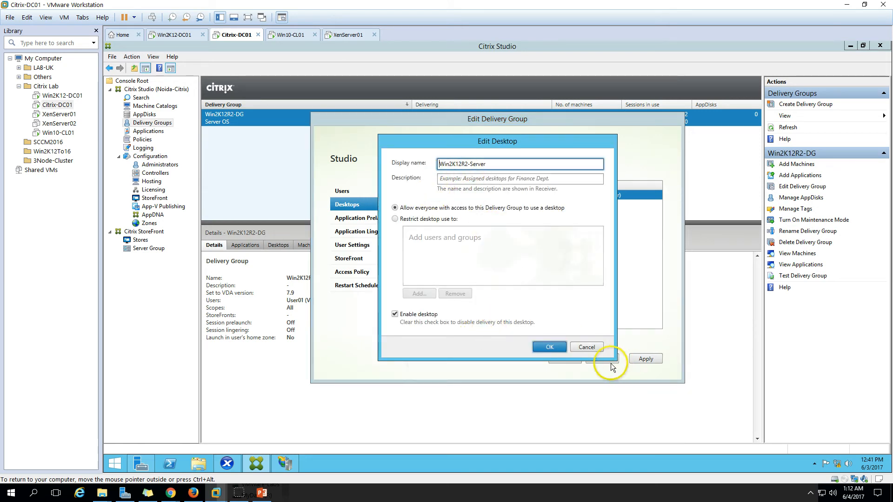
{"action": "left_click", "coordinate": [587, 348]}
Review the delivery group's application prelaunch, application lingering and StoreFront settings, and leave the editor without saving
{"action": "left_click", "coordinate": [369, 221]}
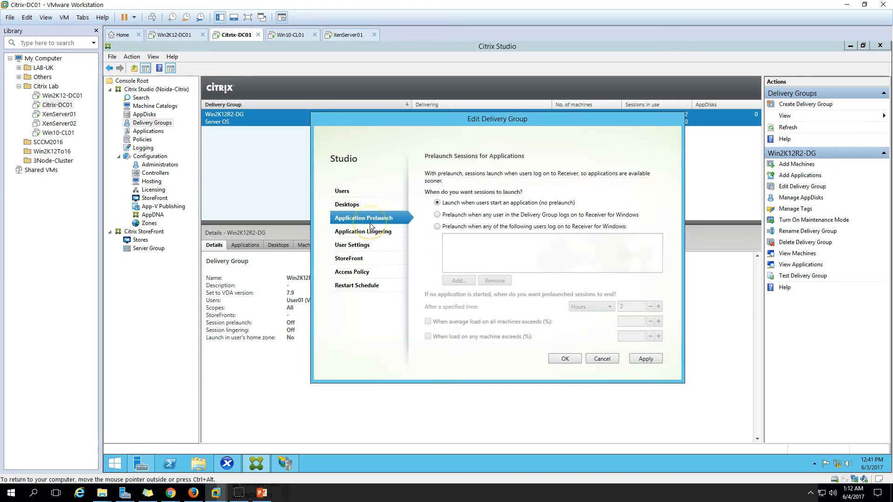
{"action": "left_click", "coordinate": [374, 233]}
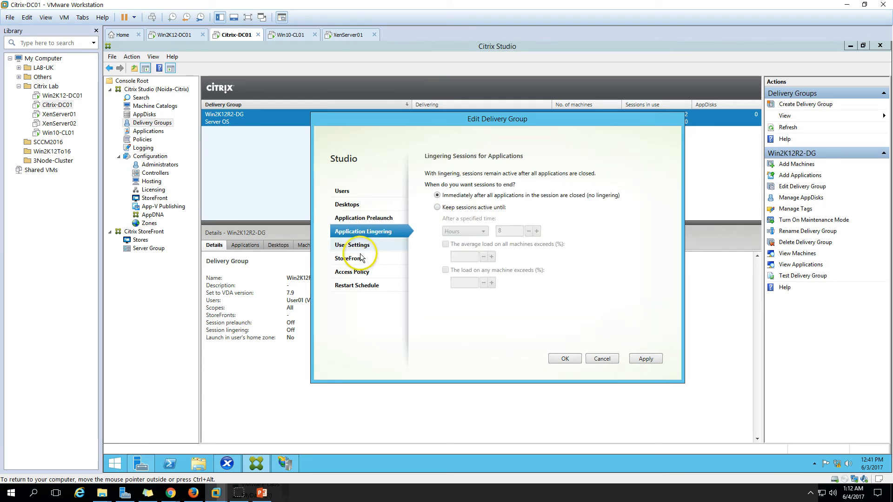
{"action": "left_click", "coordinate": [355, 257]}
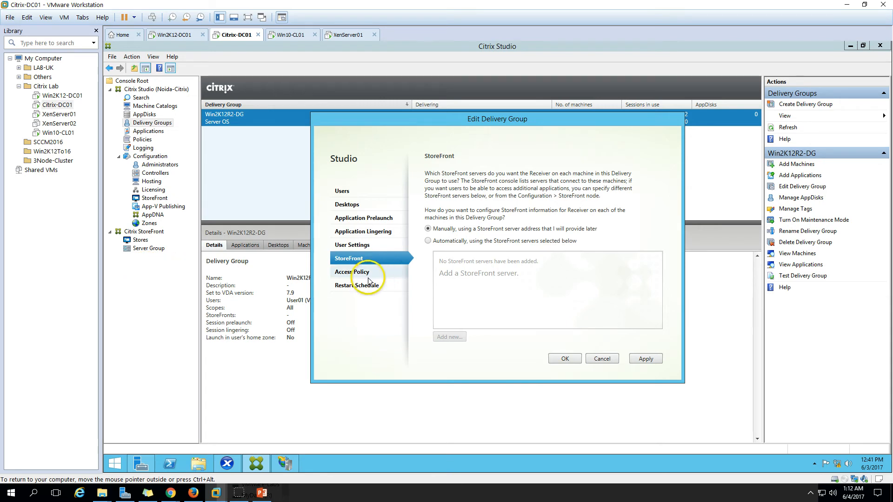
{"action": "left_click", "coordinate": [608, 359]}
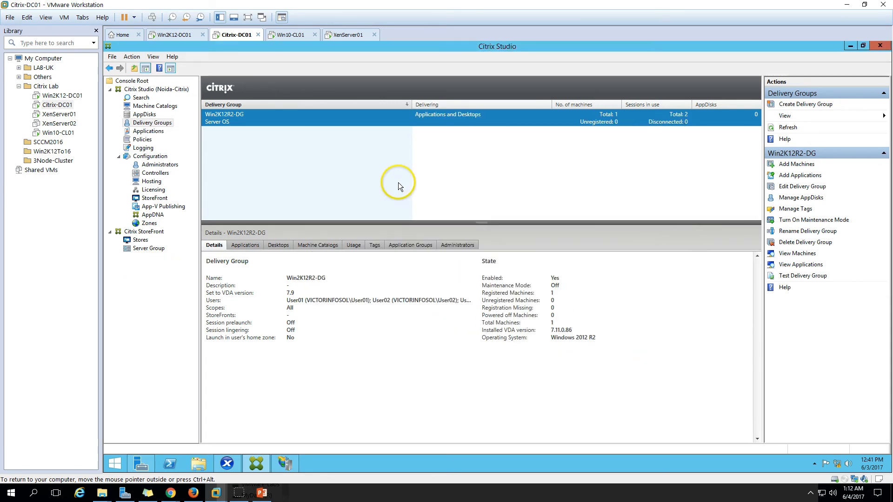
On Win10-CL01, launch the published Win2K12R2-Server desktop, dismiss Receiver's Add Account window and show the session full screen
{"action": "left_click", "coordinate": [290, 35]}
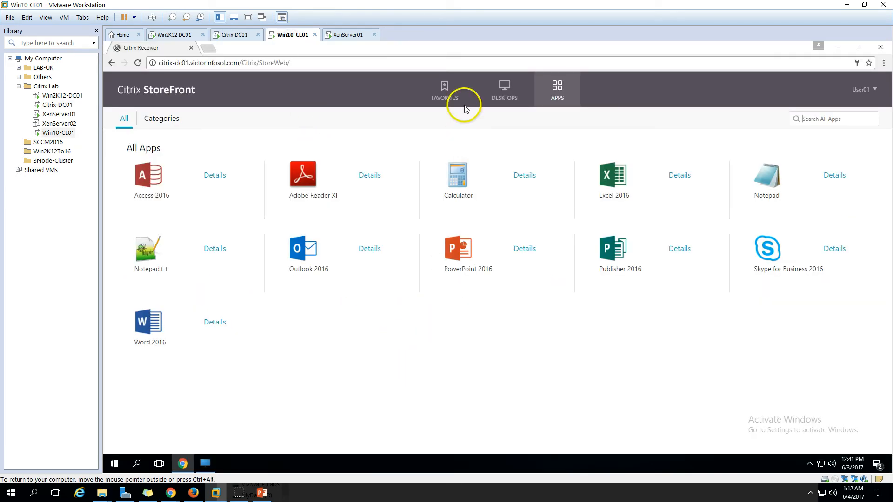
{"action": "left_click", "coordinate": [504, 88]}
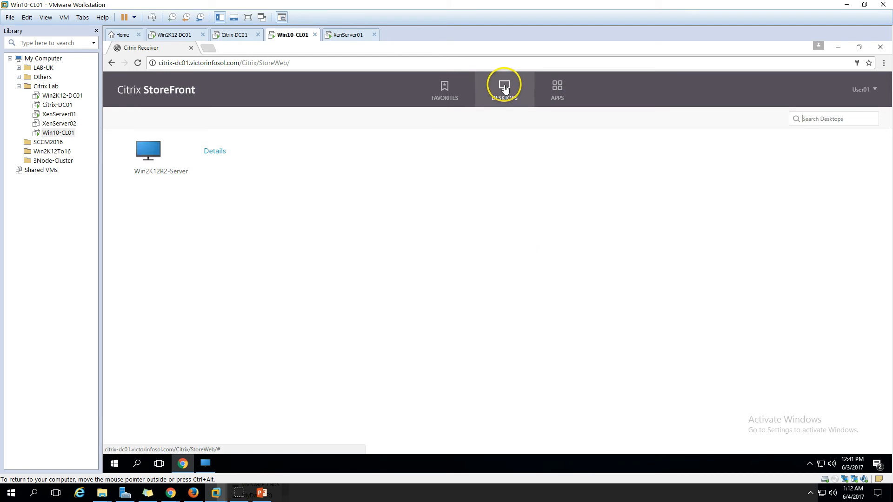
{"action": "left_click", "coordinate": [153, 152]}
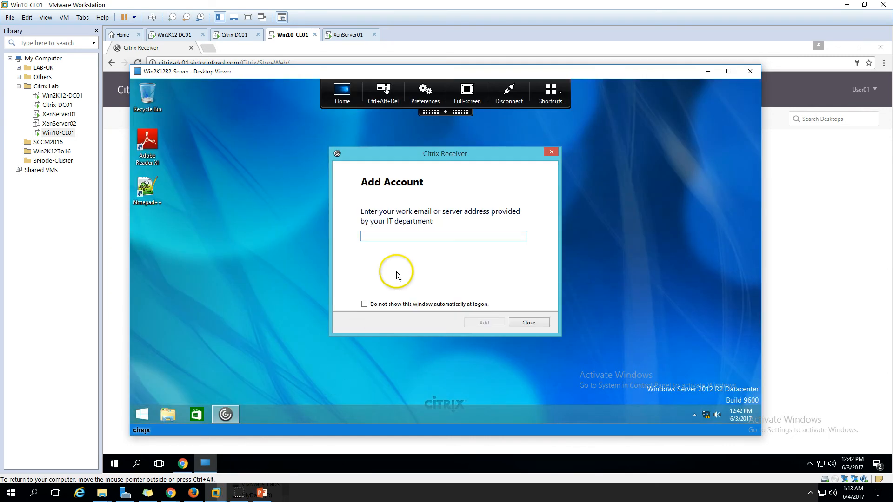
{"action": "left_click", "coordinate": [552, 152]}
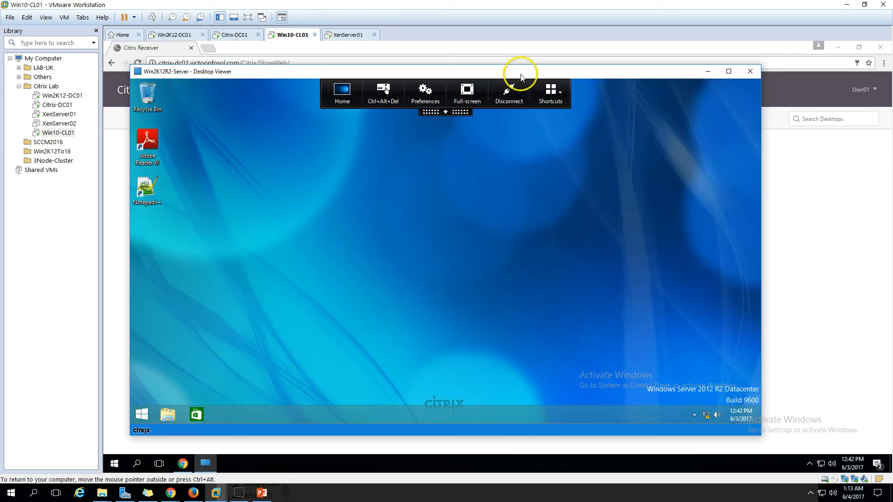
{"action": "left_click", "coordinate": [467, 89]}
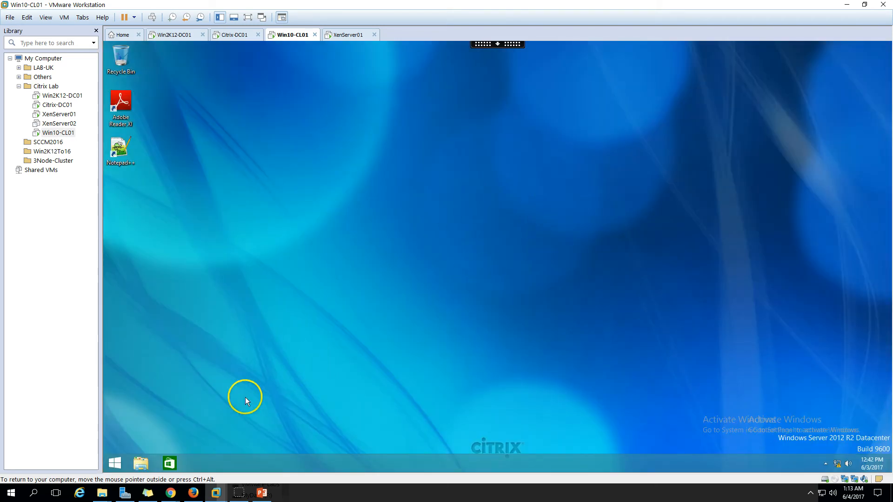
Review the full list of apps installed in the Win2K12R2-Server session
{"action": "left_click", "coordinate": [116, 463]}
{"action": "left_click", "coordinate": [226, 204]}
{"action": "left_click", "coordinate": [107, 462]}
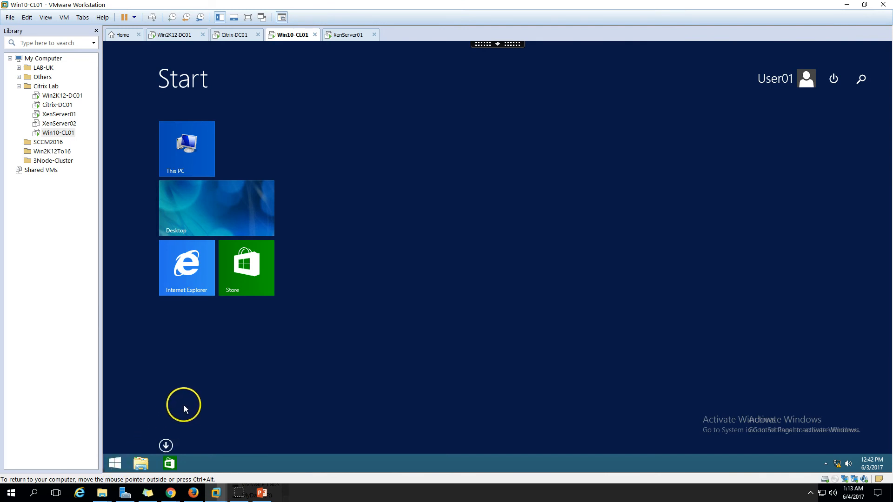
{"action": "left_click", "coordinate": [167, 447]}
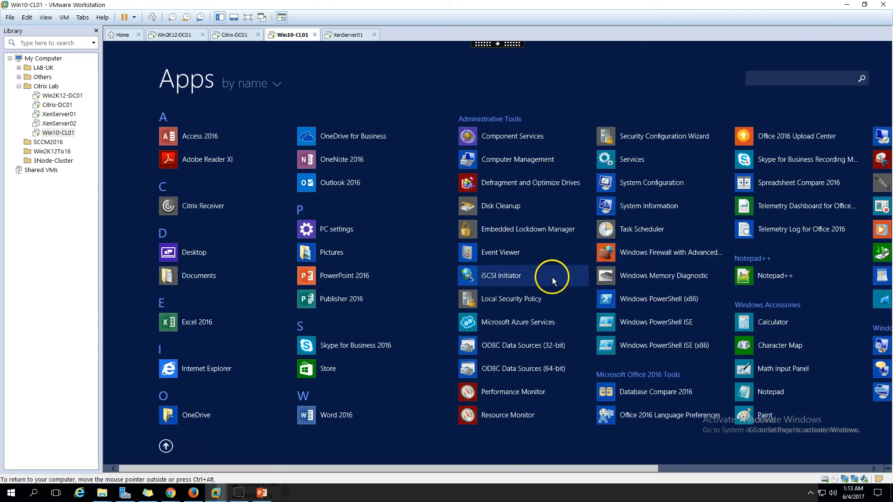
{"action": "scroll", "coordinate": [554, 279], "scroll_direction": "down", "scroll_amount": 2}
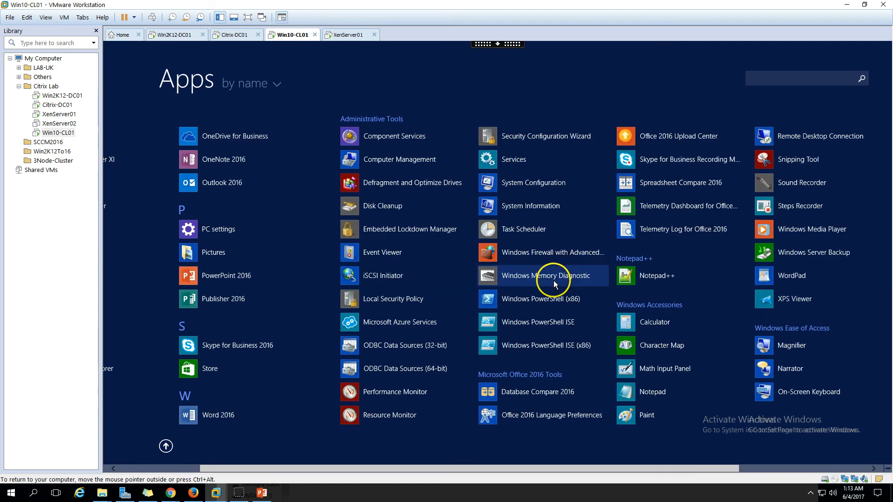
Examine the session's OS name, system name and remaining system summary in System Information, and close it
{"action": "left_click", "coordinate": [543, 205]}
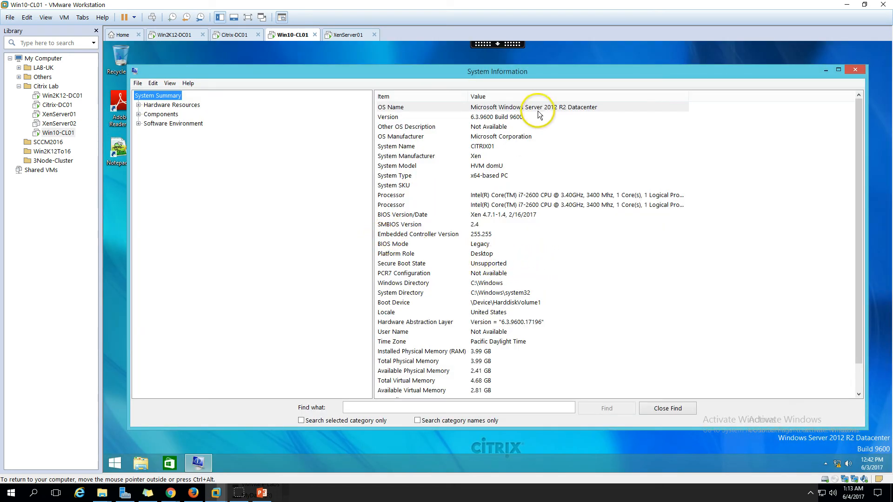
{"action": "left_click", "coordinate": [506, 107]}
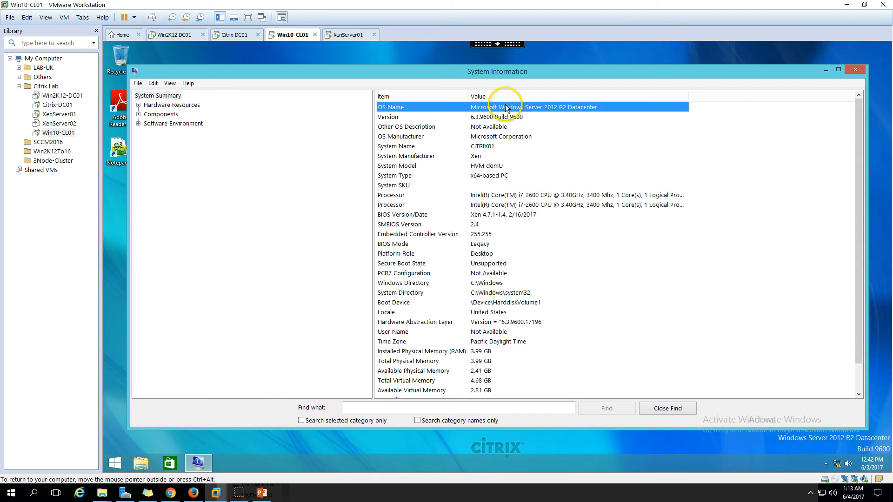
{"action": "left_click", "coordinate": [494, 147]}
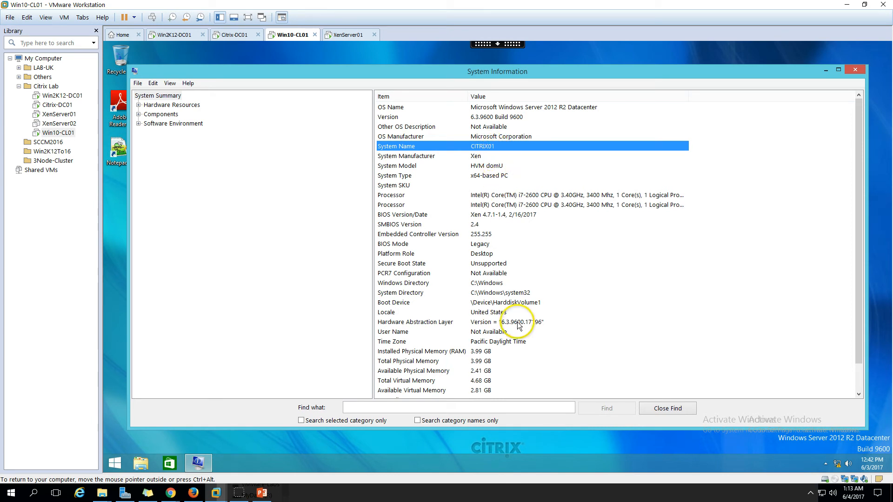
{"action": "scroll", "coordinate": [538, 323], "scroll_direction": "down", "scroll_amount": 1}
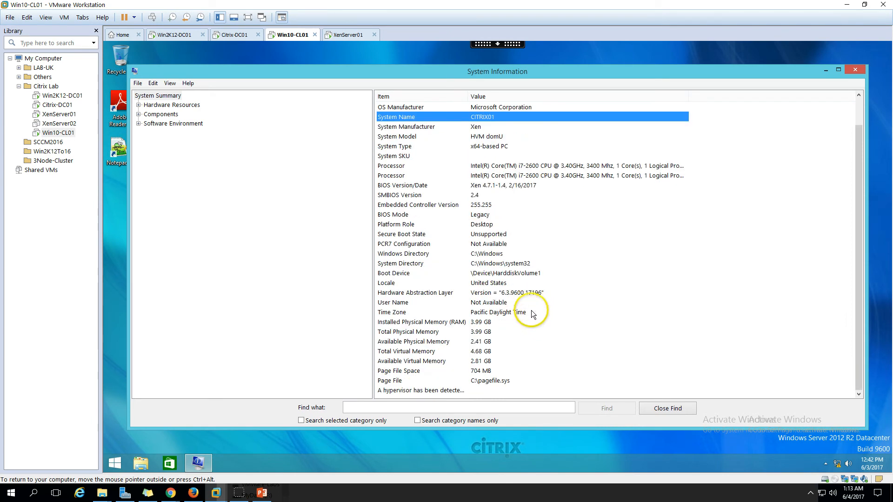
{"action": "left_click", "coordinate": [854, 67]}
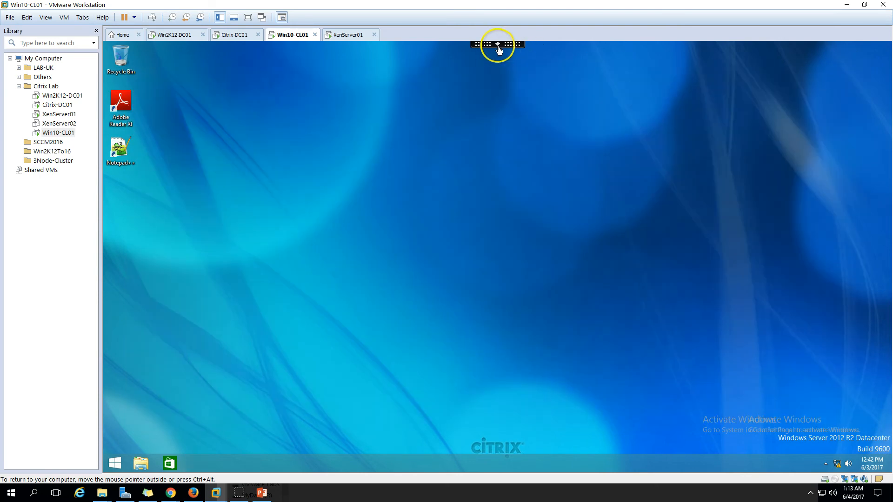
Switch from the full-screen session to the local desktop and back, and return the session to a window and minimize it
{"action": "left_click", "coordinate": [498, 46]}
{"action": "left_click", "coordinate": [375, 50]}
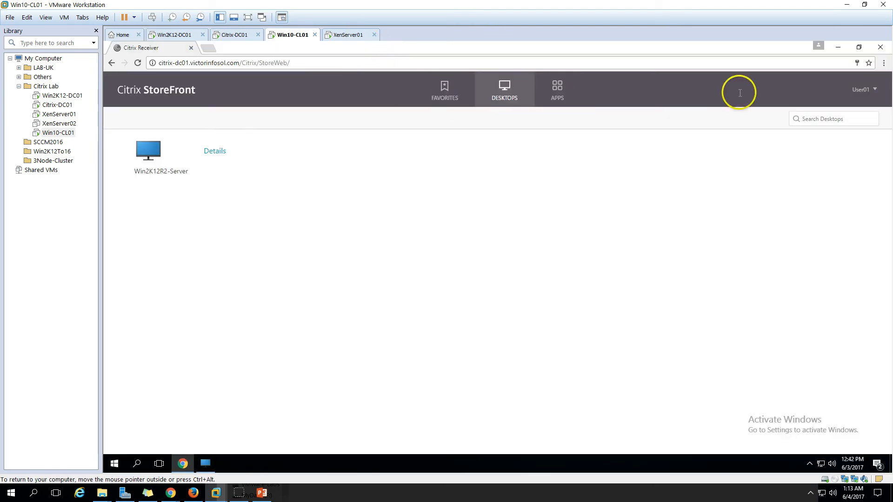
{"action": "left_click", "coordinate": [205, 463]}
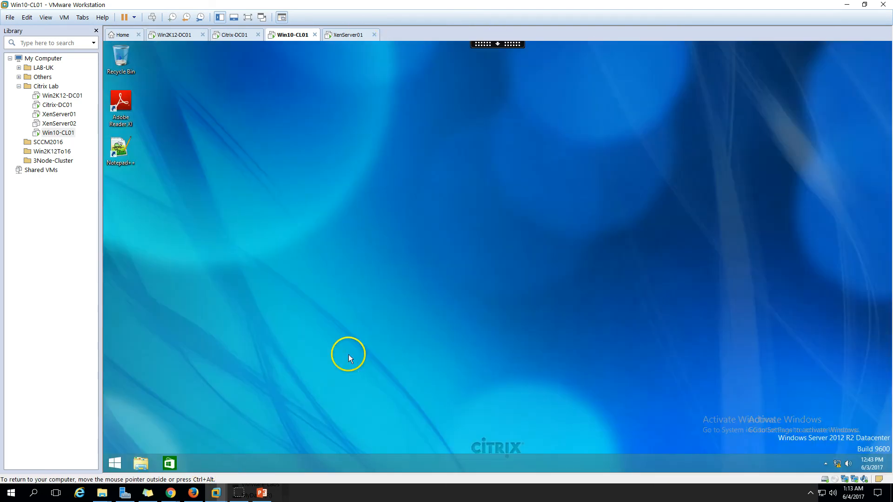
{"action": "left_click", "coordinate": [497, 50]}
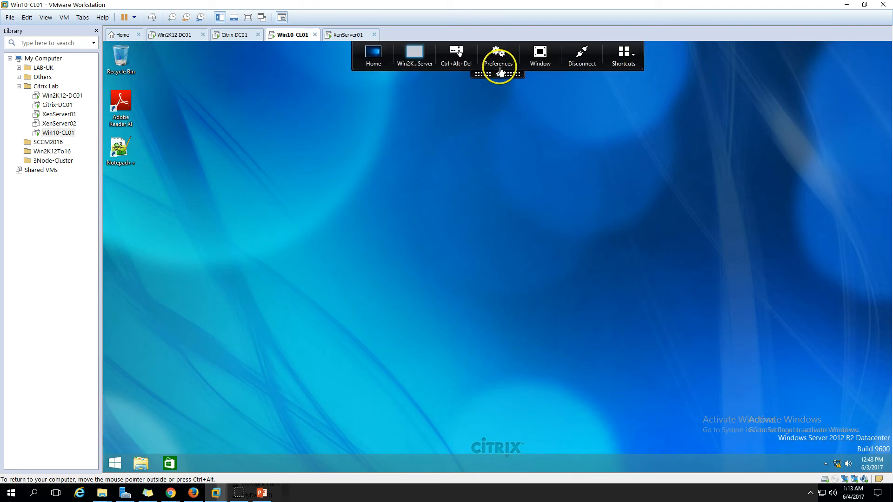
{"action": "left_click", "coordinate": [539, 56]}
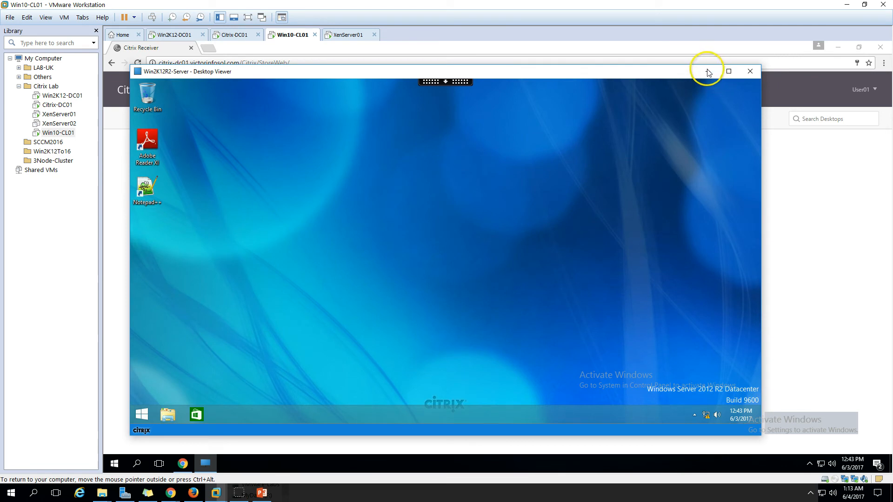
{"action": "left_click", "coordinate": [708, 72]}
Launch the published Calculator from the store's apps and move its window away to uncover the other app icons
{"action": "left_click", "coordinate": [557, 92]}
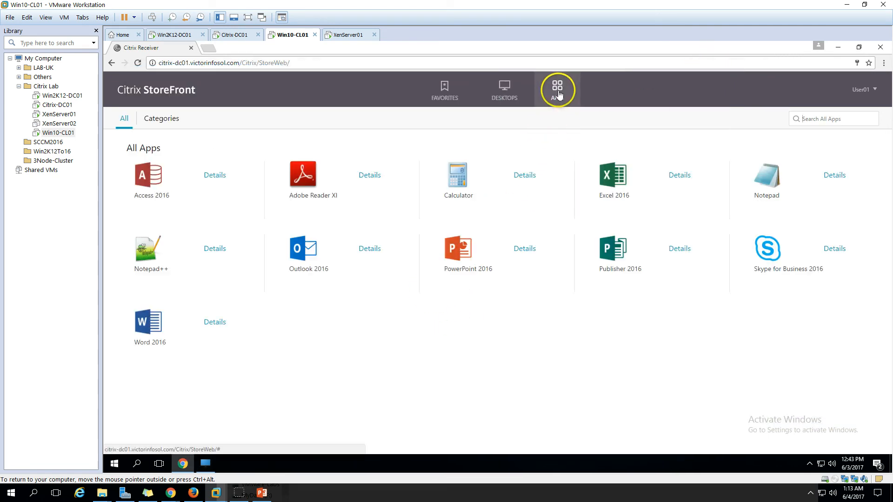
{"action": "left_click", "coordinate": [457, 180]}
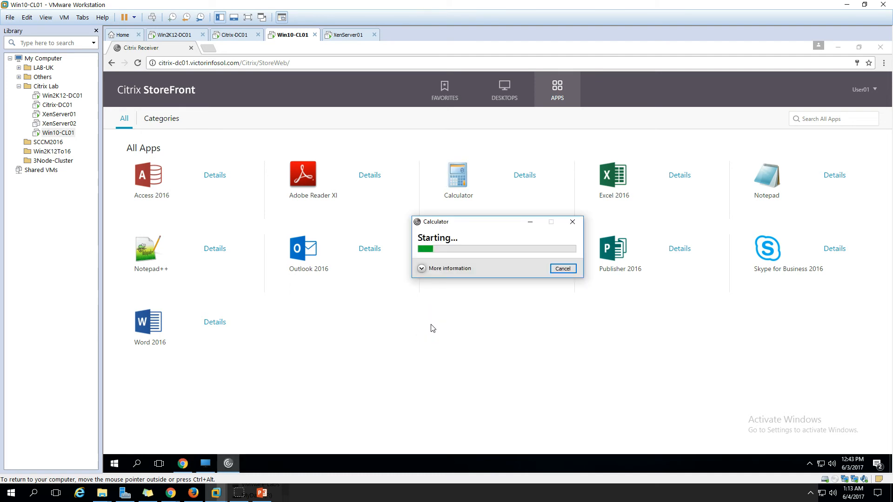
{"action": "left_click", "coordinate": [422, 270]}
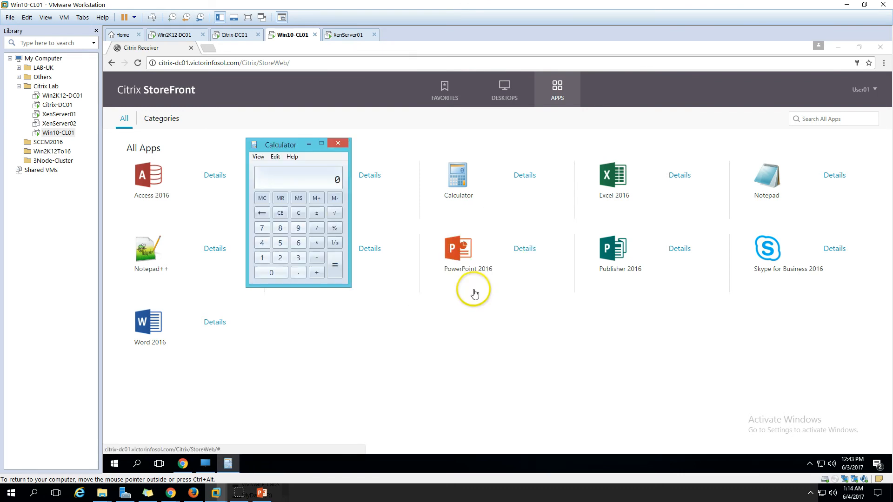
{"action": "left_click_drag", "start_coordinate": [285, 145], "coordinate": [709, 259]}
Launch the published Notepad and minimize it, and launch the published Notepad++ as well
{"action": "left_click", "coordinate": [770, 179]}
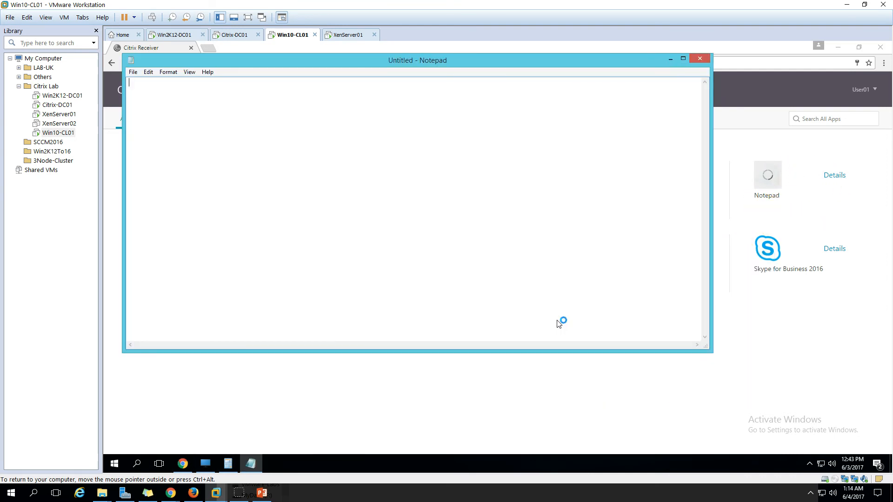
{"action": "left_click", "coordinate": [671, 60]}
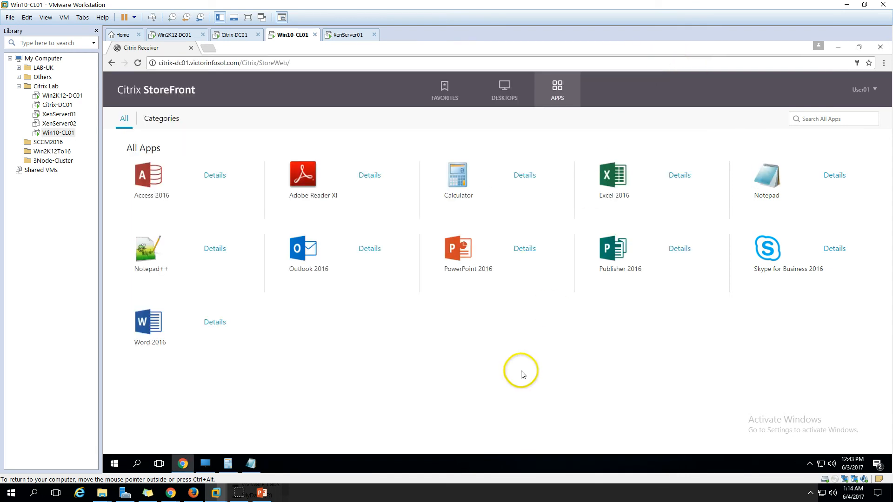
{"action": "left_click", "coordinate": [159, 253]}
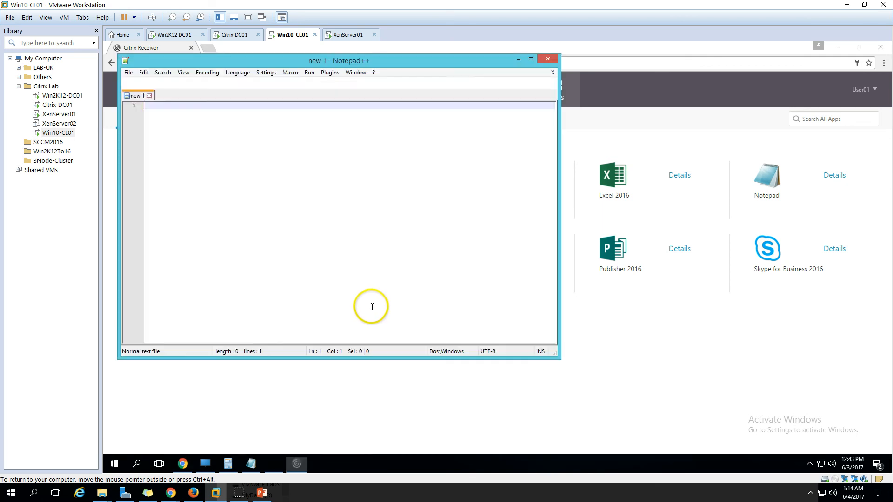
Minimize Notepad++, then launch the published Adobe Reader XI, accept its license agreement and minimize it
{"action": "left_click", "coordinate": [523, 61]}
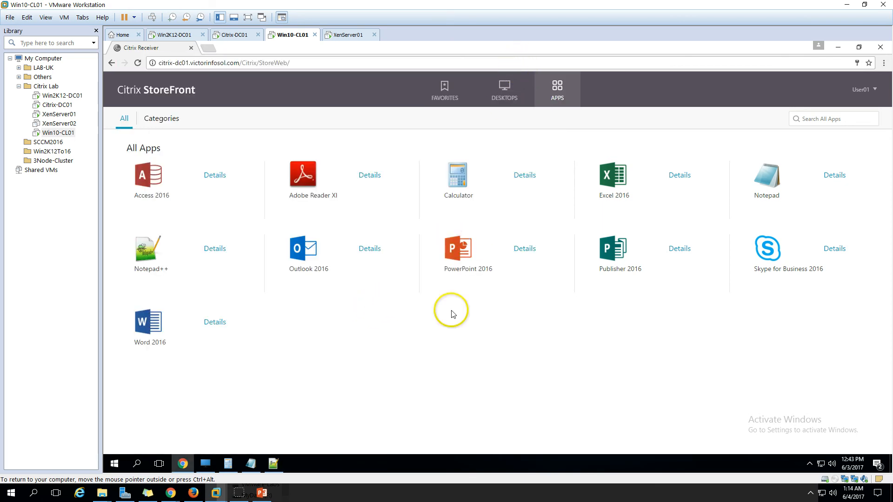
{"action": "left_click", "coordinate": [303, 176]}
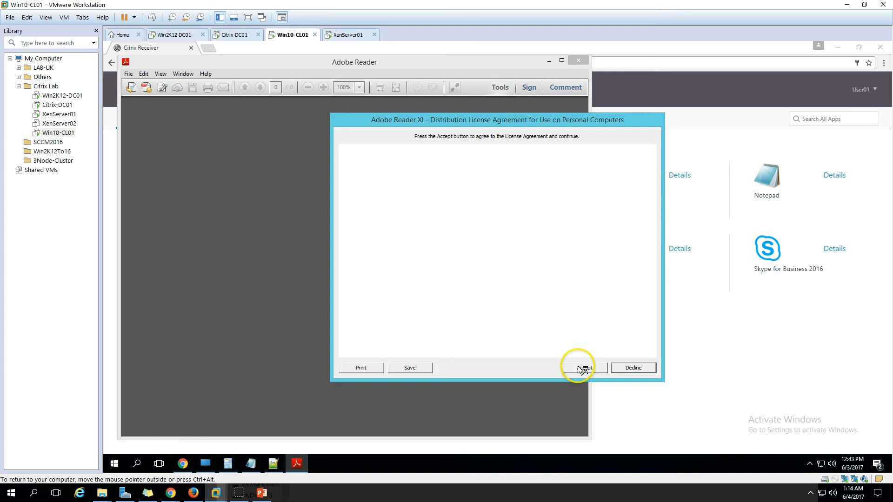
{"action": "left_click", "coordinate": [577, 368]}
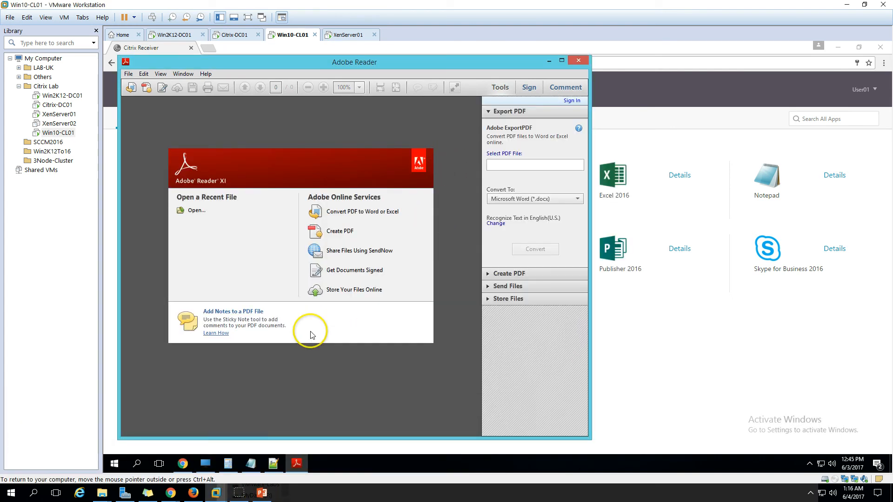
{"action": "left_click", "coordinate": [549, 61]}
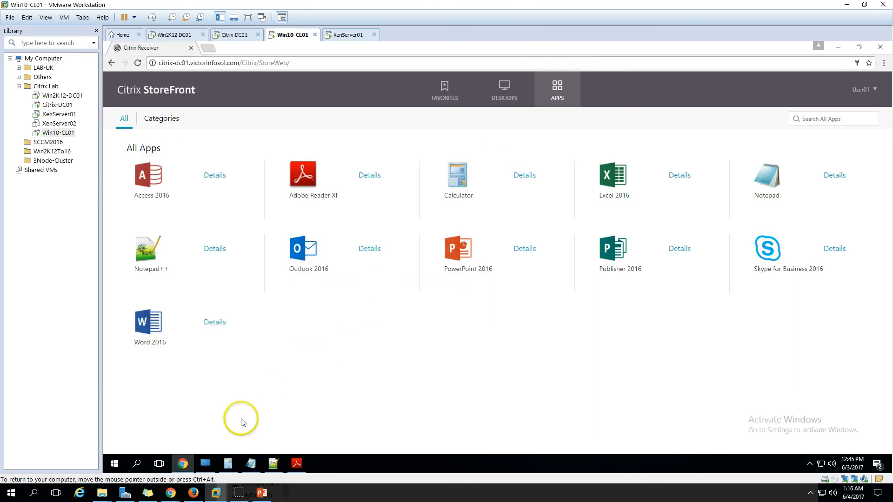
Restore the Win2K12R2-Server desktop session, and in Citrix Studio on Citrix-DC01 view the machines of the Win2K12R2-MasterImage catalog
{"action": "left_click", "coordinate": [206, 464]}
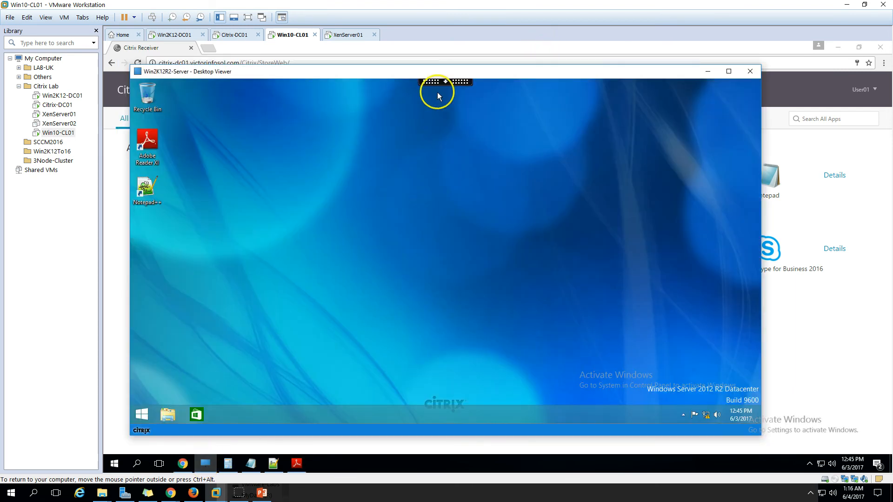
{"action": "left_click", "coordinate": [234, 35]}
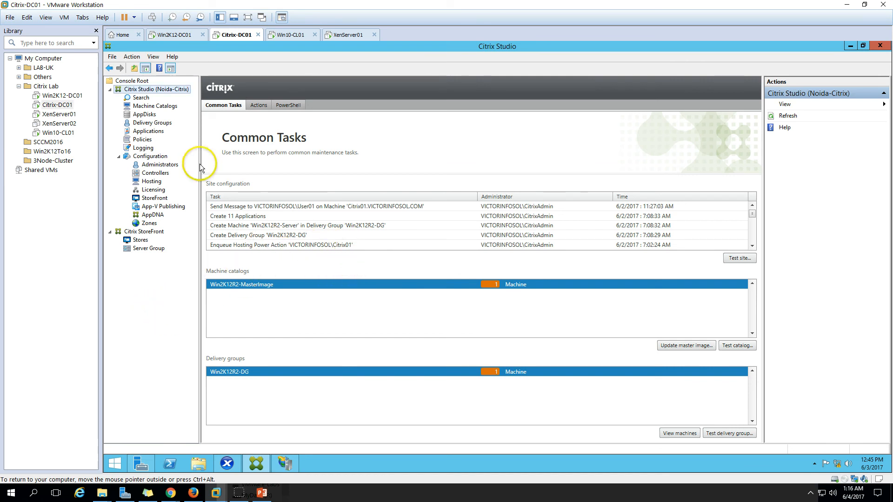
{"action": "left_click", "coordinate": [149, 107]}
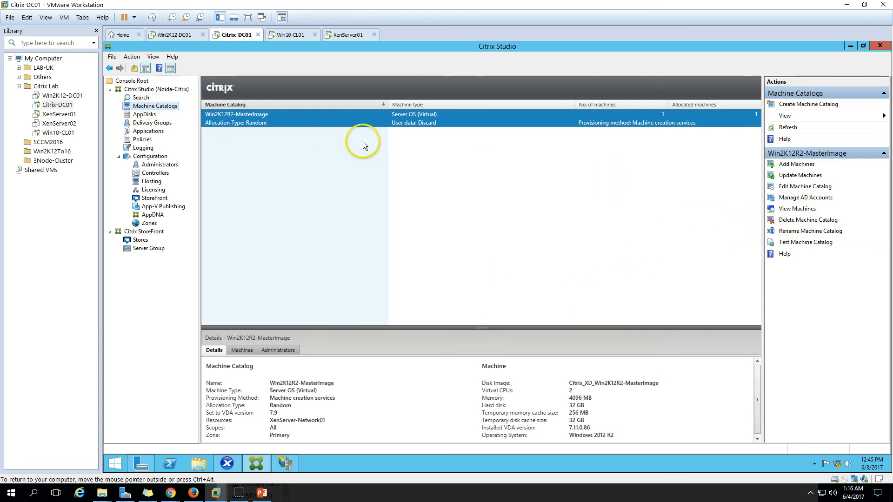
{"action": "left_click", "coordinate": [797, 209]}
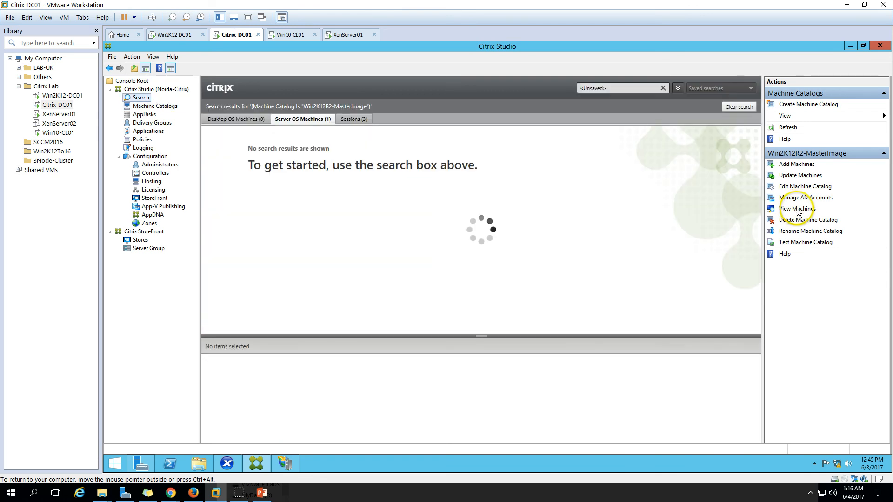
{"action": "left_click", "coordinate": [209, 141]}
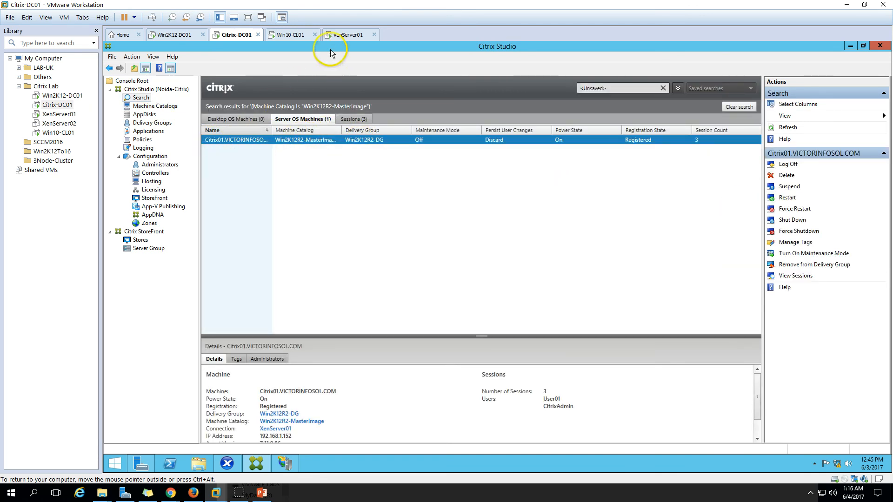
Return to the desktop session on Win10-CL01, open a Command Prompt in it and run hostname
{"action": "left_click", "coordinate": [346, 35]}
{"action": "left_click", "coordinate": [294, 35]}
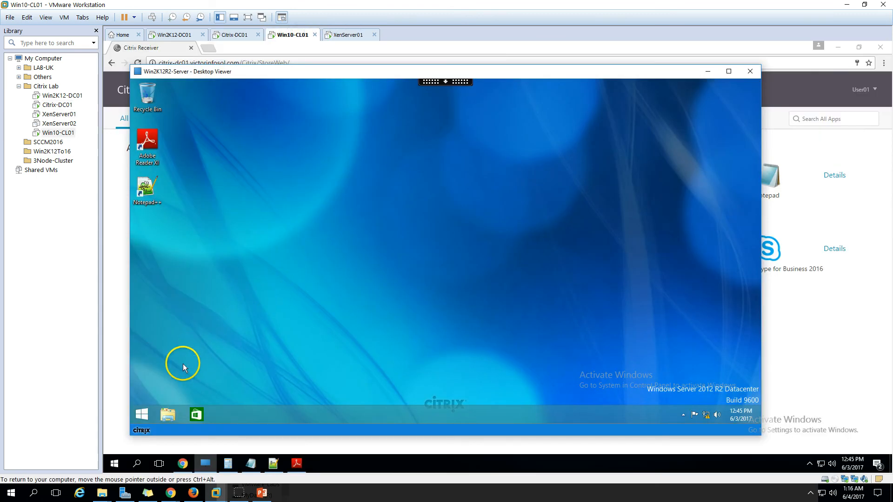
{"action": "right_click", "coordinate": [142, 414]}
{"action": "left_click", "coordinate": [183, 323]}
{"action": "type", "text": "hpo"}
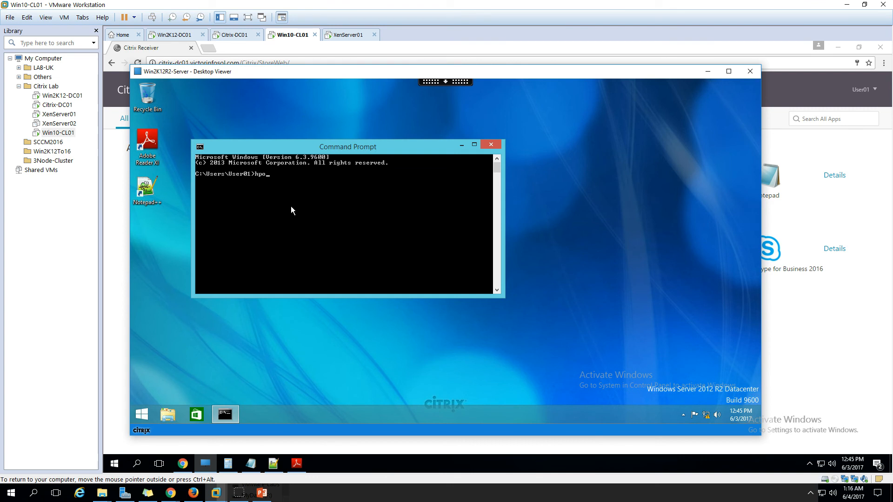
{"action": "key", "text": "BackSpace"}
{"action": "key", "text": "BackSpace"}
{"action": "type", "text": "ostname"}
{"action": "key", "text": "Return"}
On Citrix-DC01, examine the catalog's server machine and the details of each of its desktop and application sessions
{"action": "left_click", "coordinate": [235, 35]}
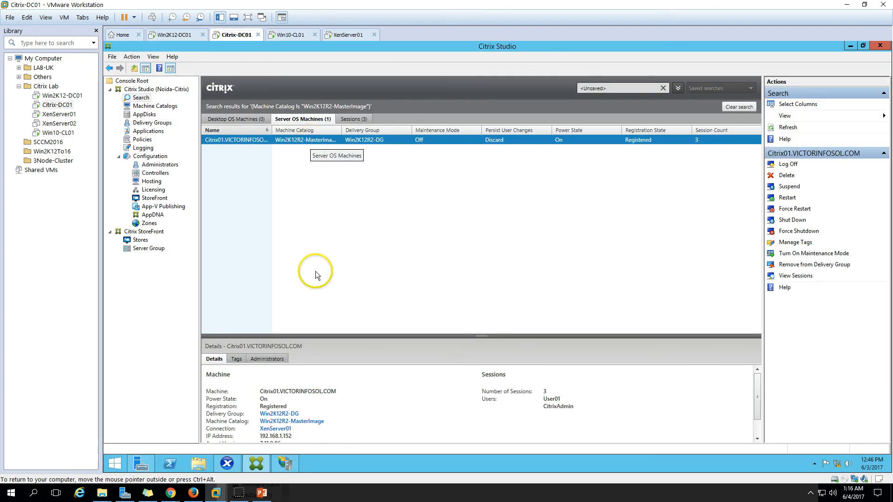
{"action": "left_click", "coordinate": [352, 118]}
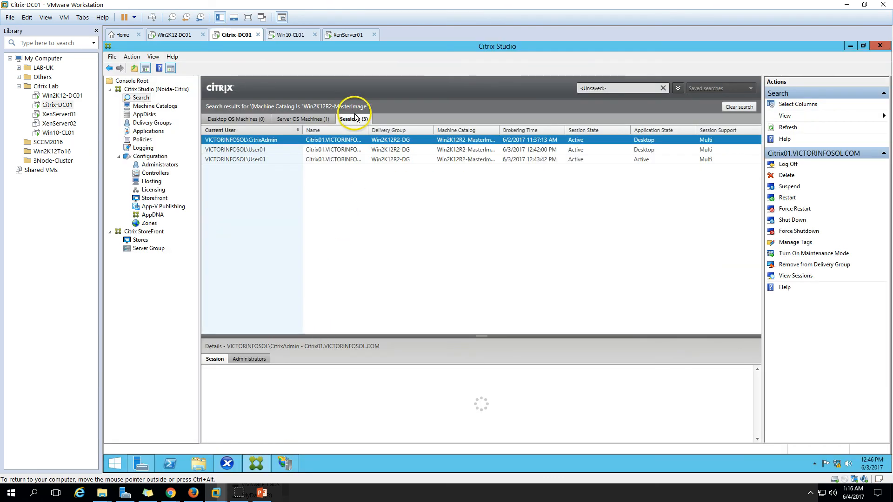
{"action": "left_click", "coordinate": [322, 119]}
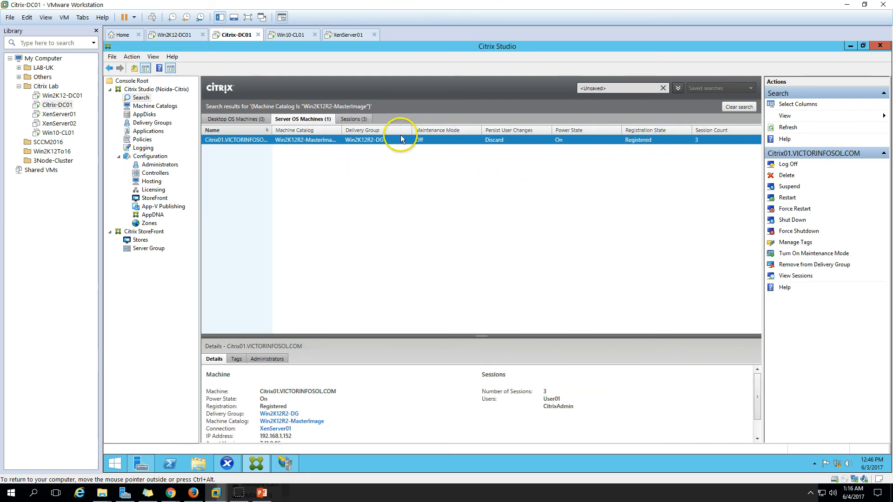
{"action": "left_click", "coordinate": [354, 119]}
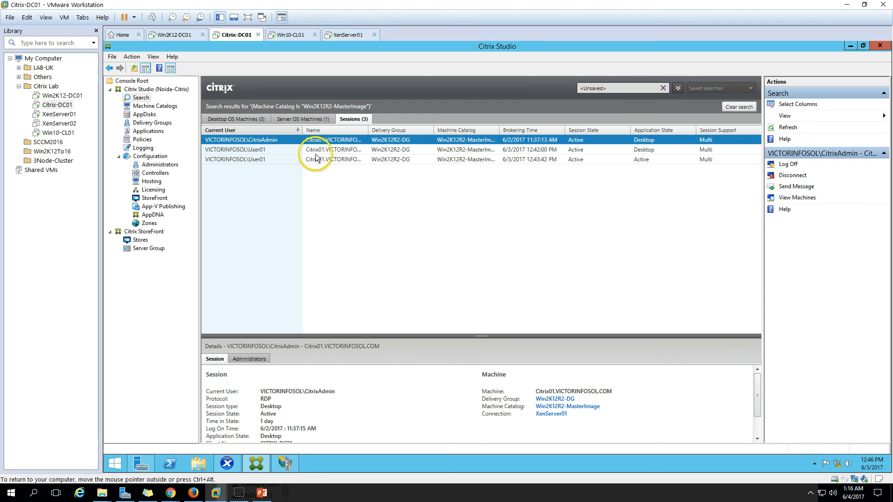
{"action": "left_click", "coordinate": [410, 151]}
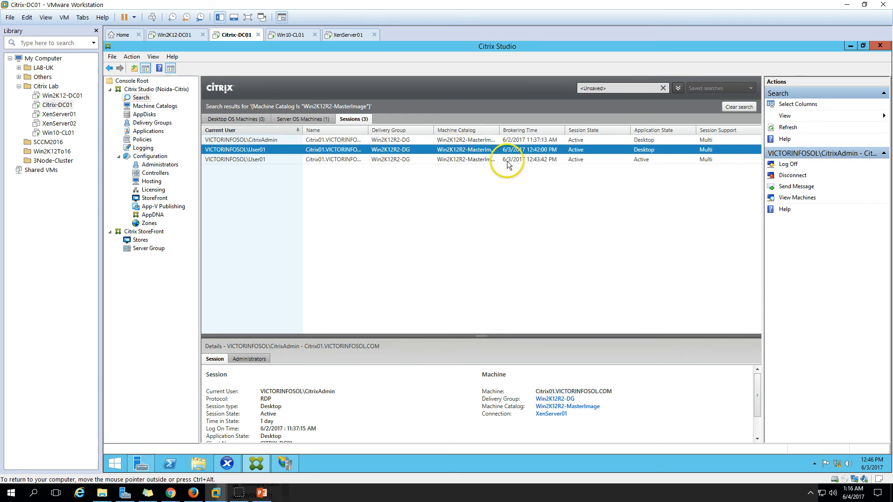
{"action": "left_click", "coordinate": [642, 140]}
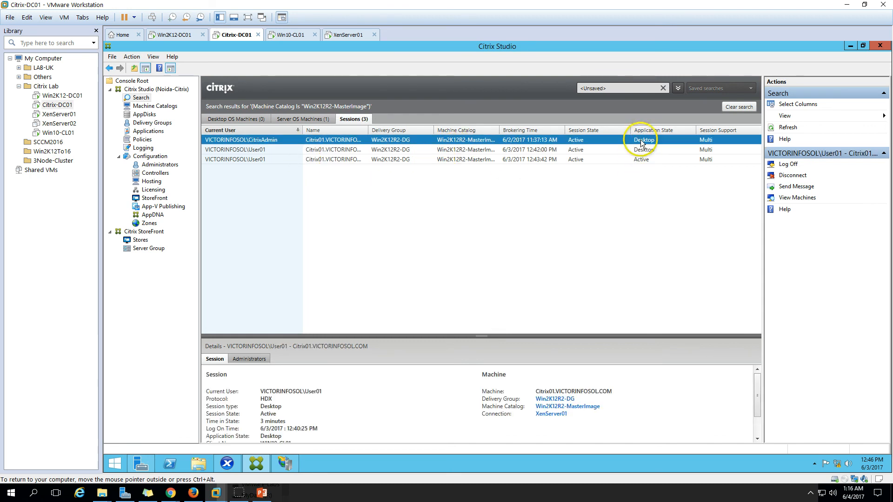
{"action": "left_click", "coordinate": [259, 150]}
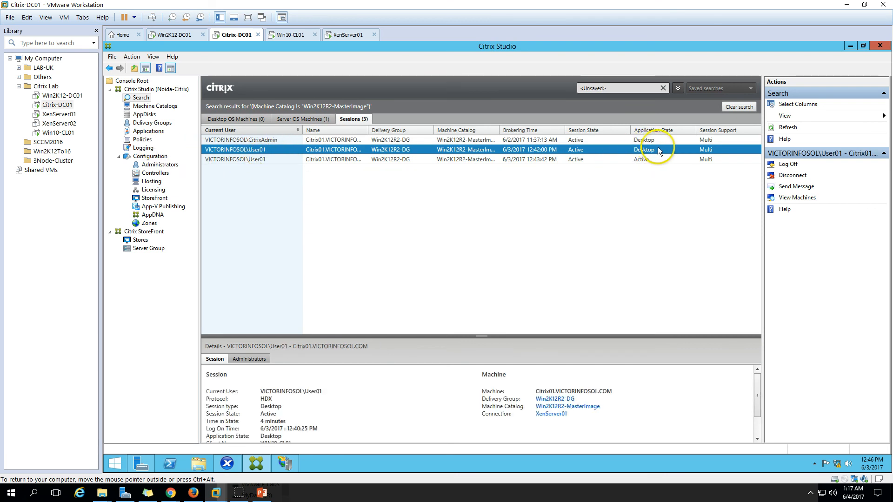
{"action": "left_click", "coordinate": [288, 159]}
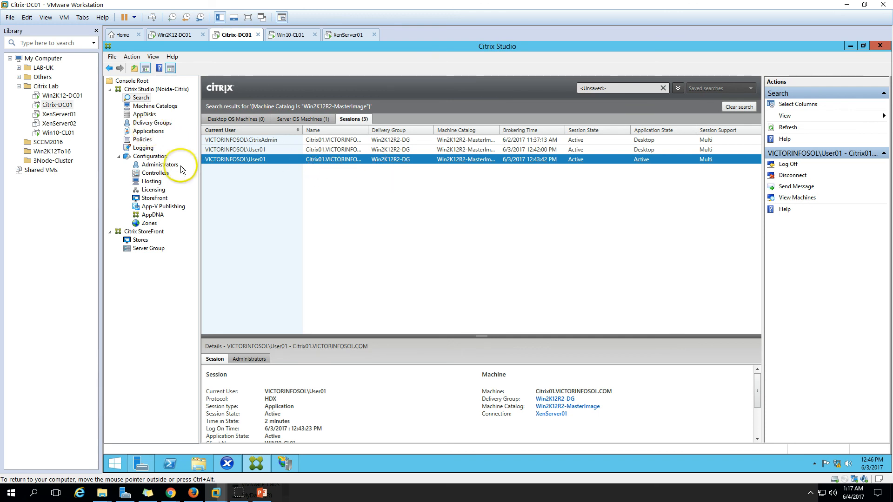
Open the published applications in Citrix Studio and check the sessions of Access 2016 and Adobe Reader XI
{"action": "left_click", "coordinate": [152, 133]}
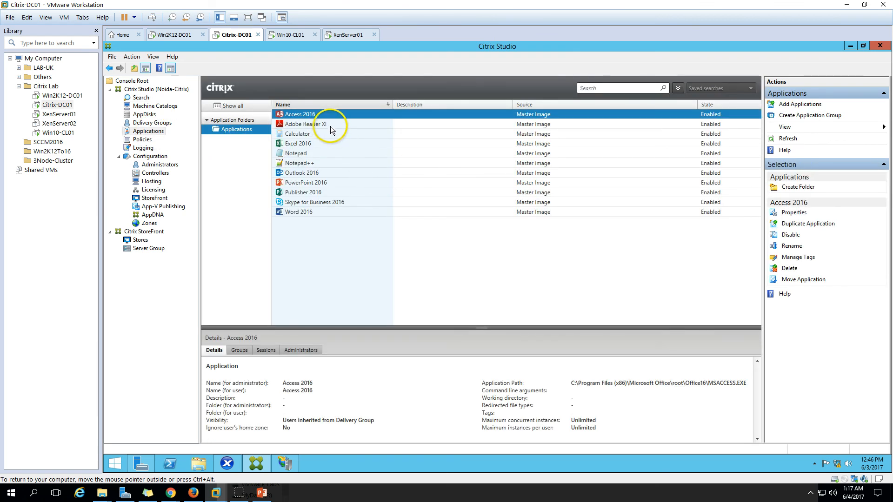
{"action": "left_click", "coordinate": [267, 350]}
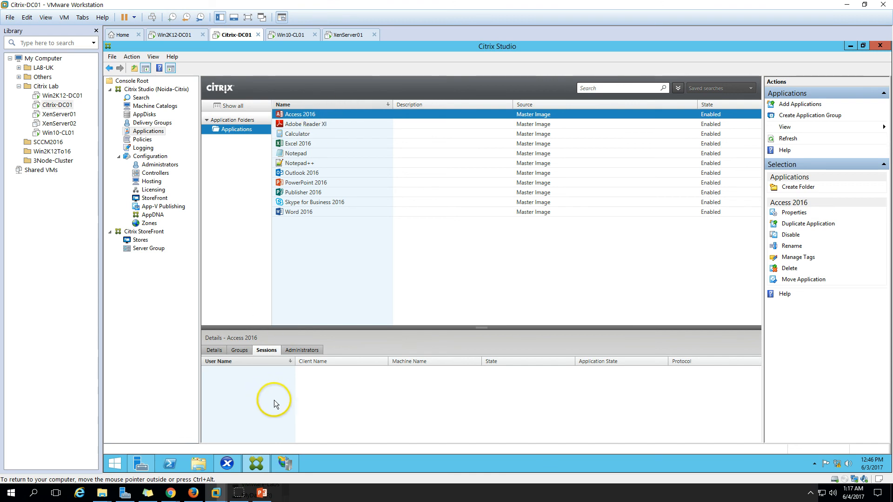
{"action": "left_click", "coordinate": [324, 127]}
{"action": "left_click", "coordinate": [272, 375]}
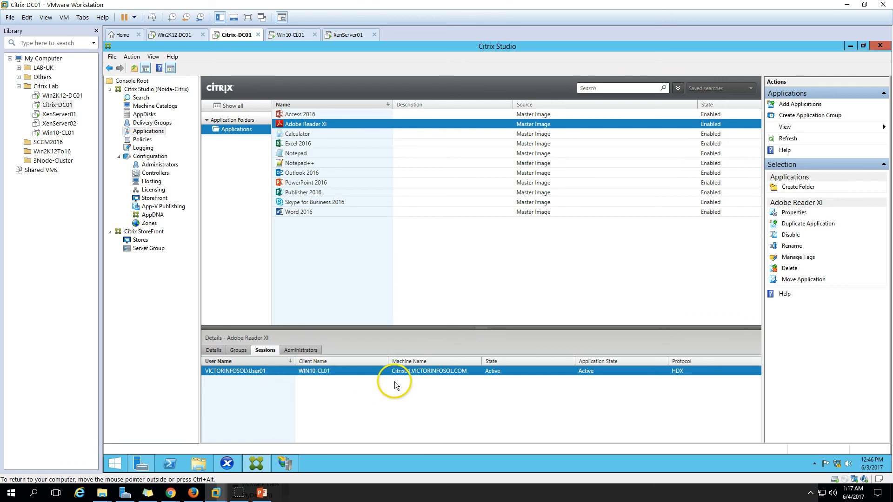
Check the sessions of Calculator, Notepad, Notepad++ and several Office 2016 applications, and select the session running Notepad
{"action": "left_click", "coordinate": [312, 134]}
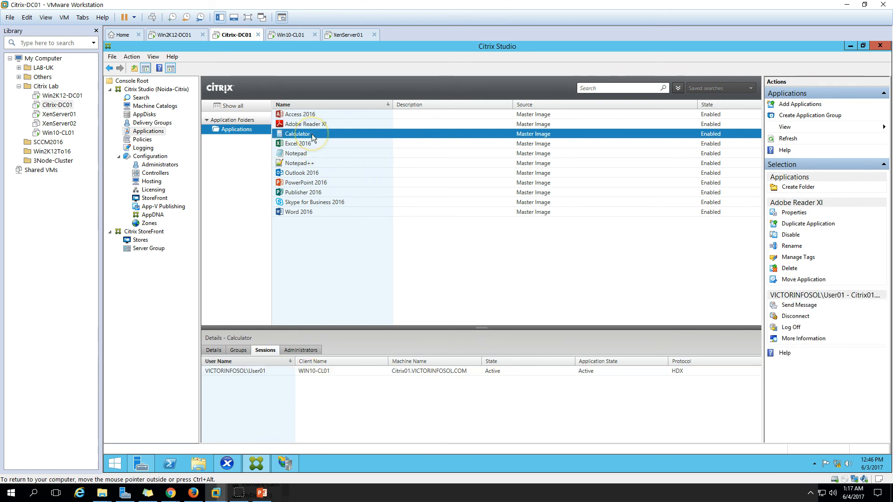
{"action": "left_click", "coordinate": [314, 155]}
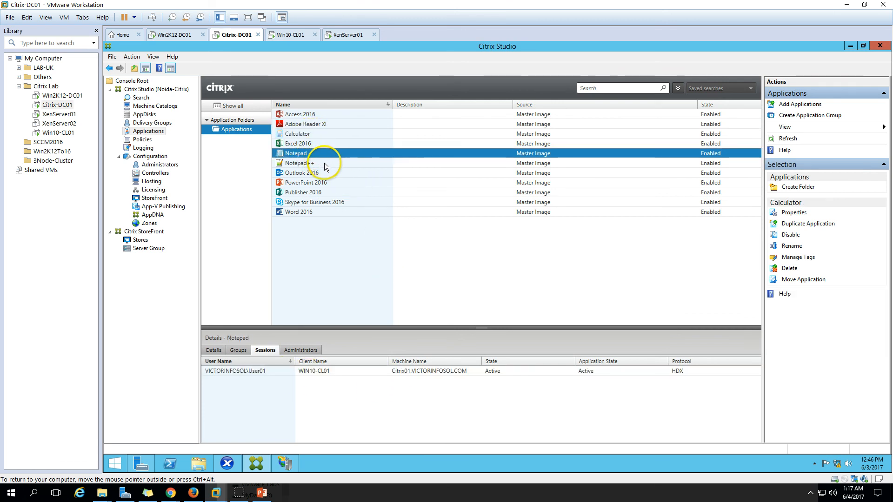
{"action": "left_click", "coordinate": [325, 163]}
{"action": "left_click", "coordinate": [329, 174]}
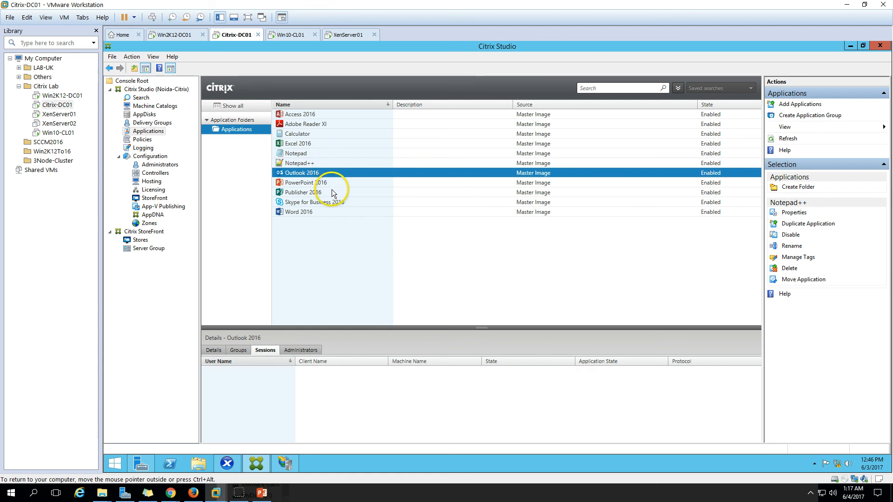
{"action": "left_click", "coordinate": [334, 193]}
{"action": "left_click", "coordinate": [336, 203]}
{"action": "left_click", "coordinate": [328, 180]}
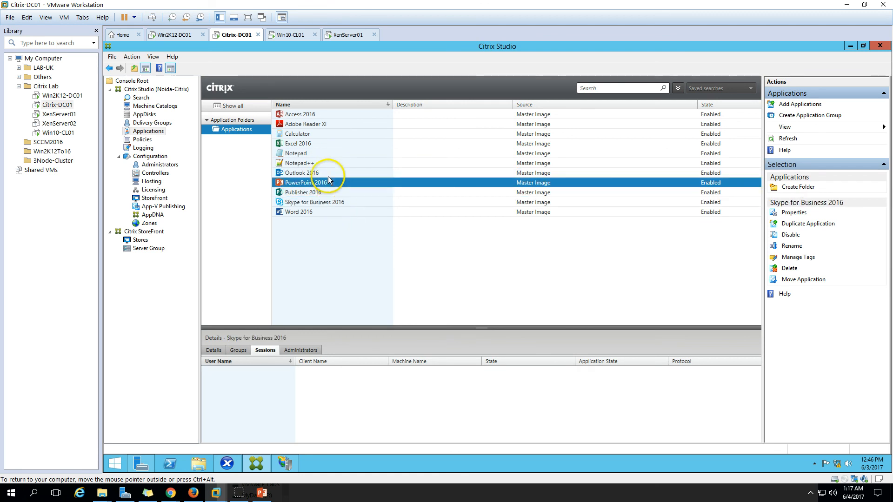
{"action": "left_click", "coordinate": [316, 155]}
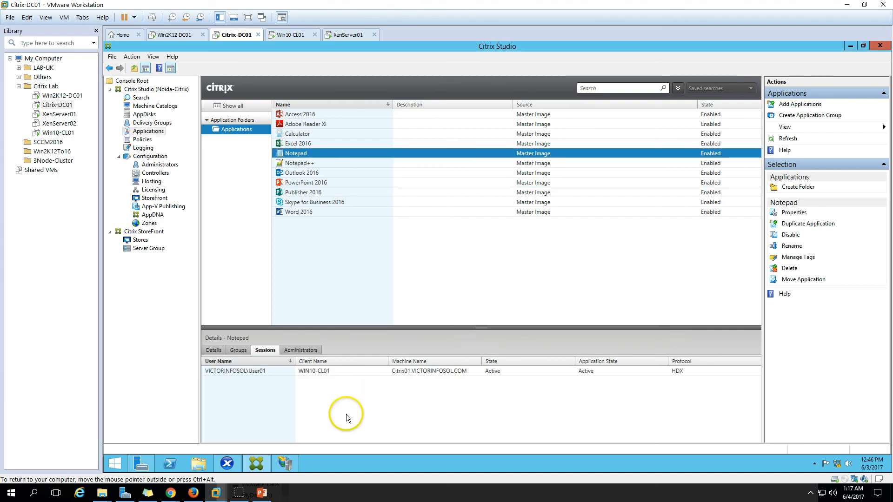
{"action": "left_click", "coordinate": [356, 371]}
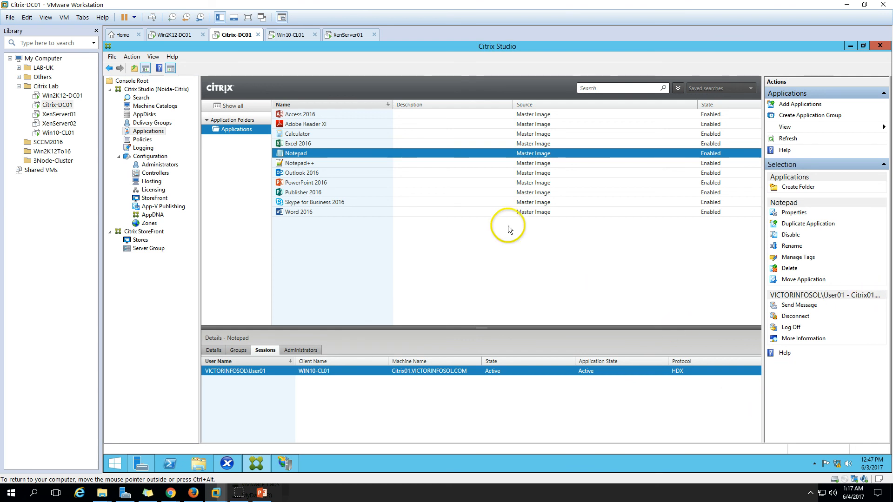
Reopen the Win2K12R2-MasterImage catalog's sessions, select the desktop session brokered at 12:42:00 PM and view the machine hosting it
{"action": "left_click", "coordinate": [155, 106]}
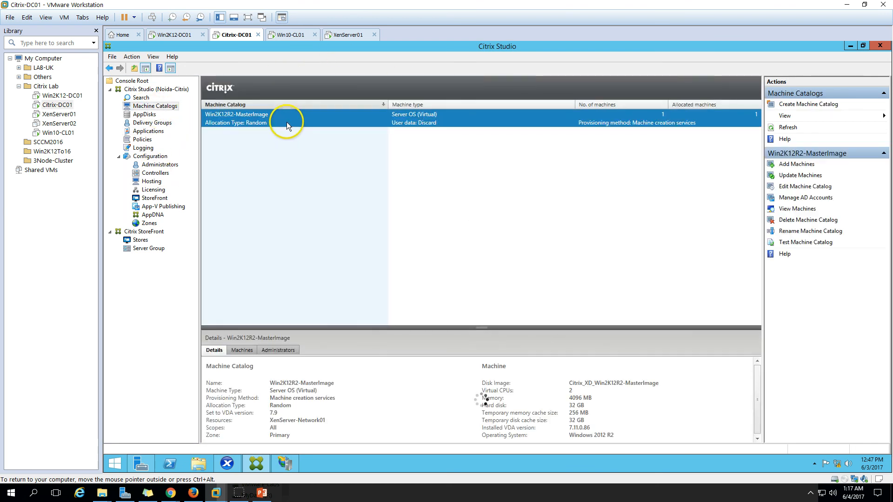
{"action": "left_click", "coordinate": [801, 209]}
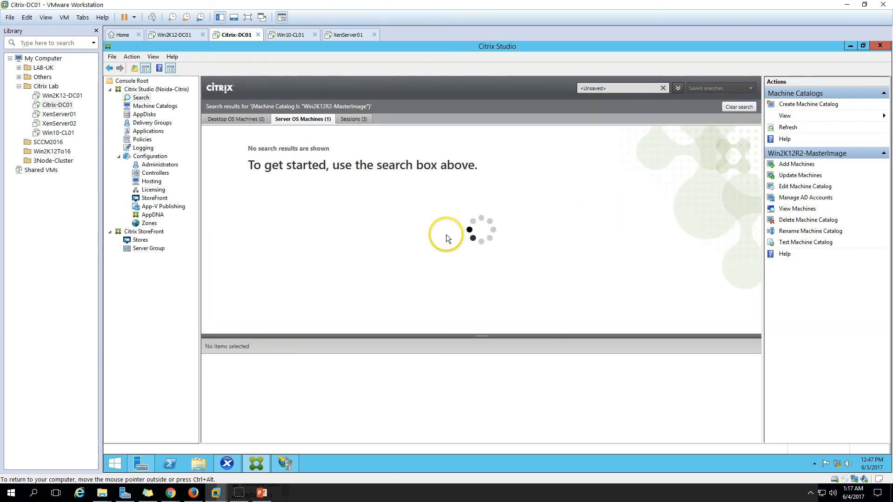
{"action": "left_click", "coordinate": [356, 119]}
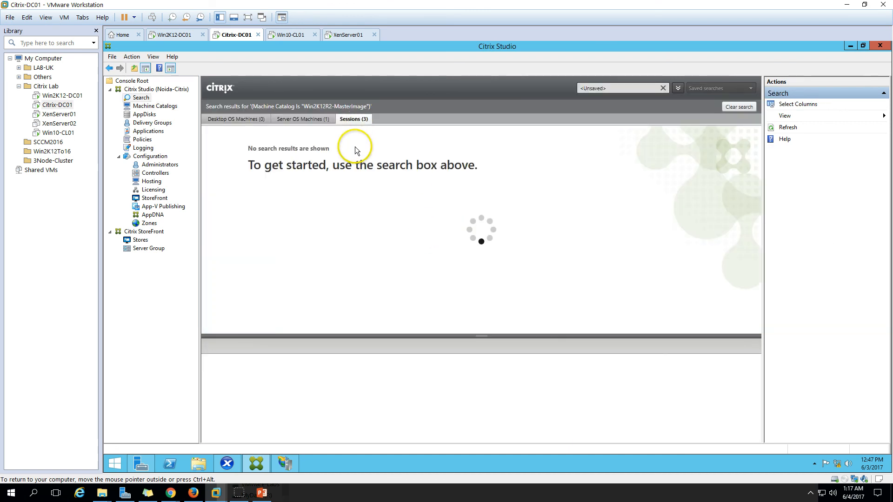
{"action": "right_click", "coordinate": [358, 150]}
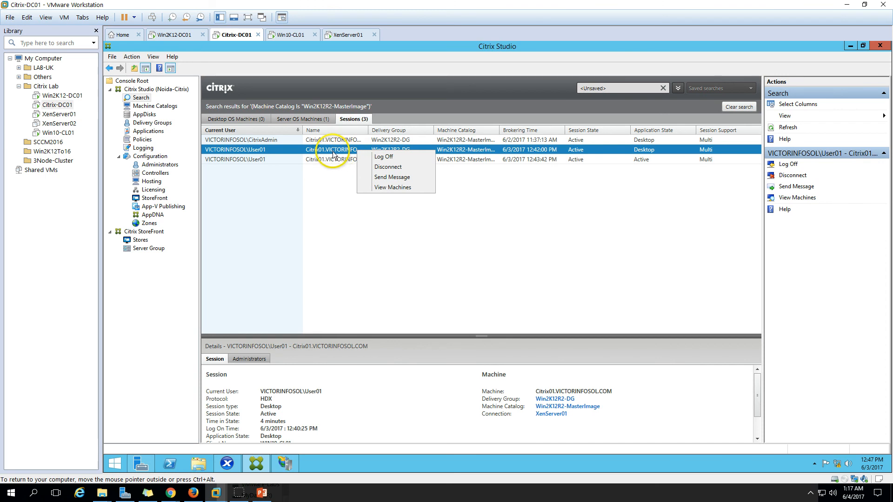
{"action": "left_click", "coordinate": [337, 153]}
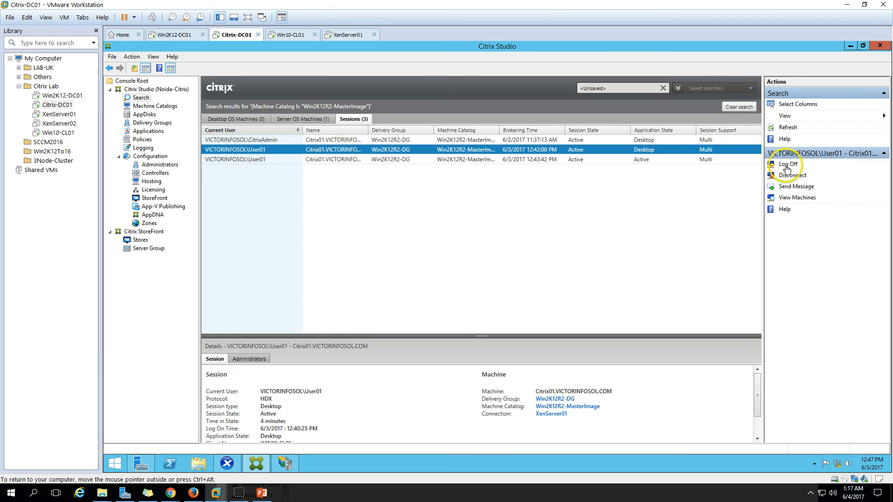
{"action": "left_click", "coordinate": [800, 197]}
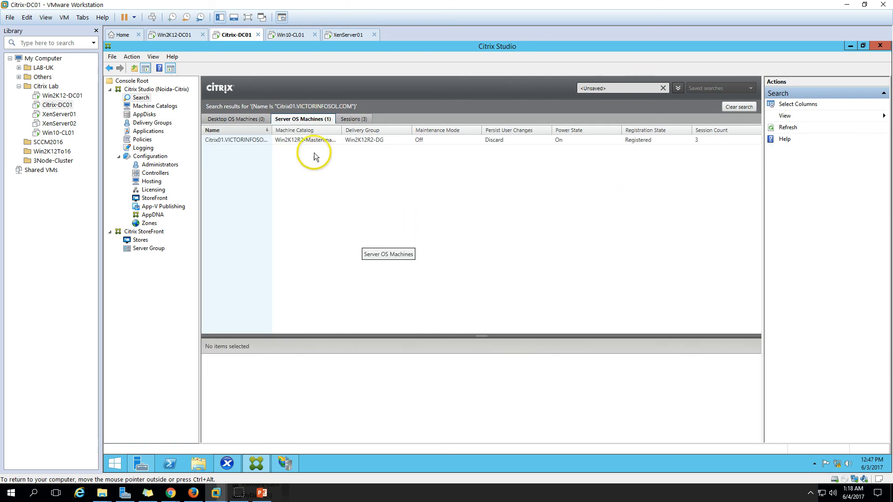
{"action": "left_click", "coordinate": [303, 143]}
Go back to the desktop session on Win10-CL01, and switch to the PowerPoint slide show on the host computer
{"action": "left_click", "coordinate": [290, 35]}
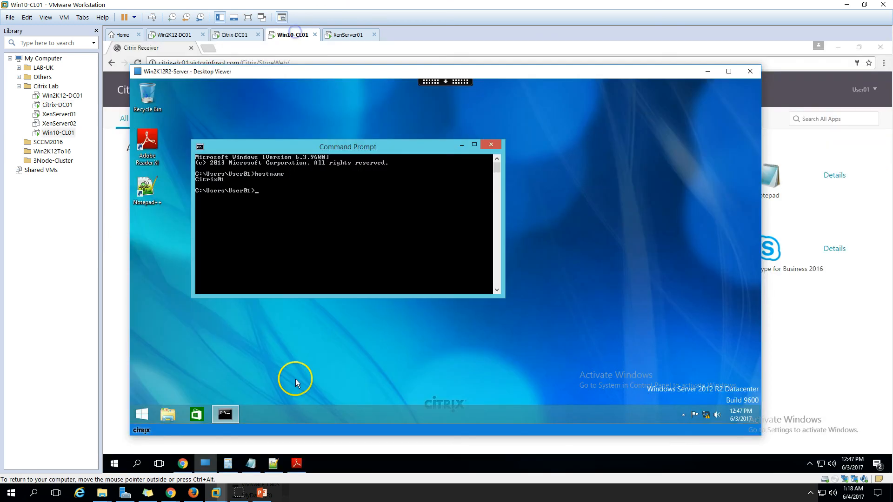
{"action": "left_click", "coordinate": [260, 494]}
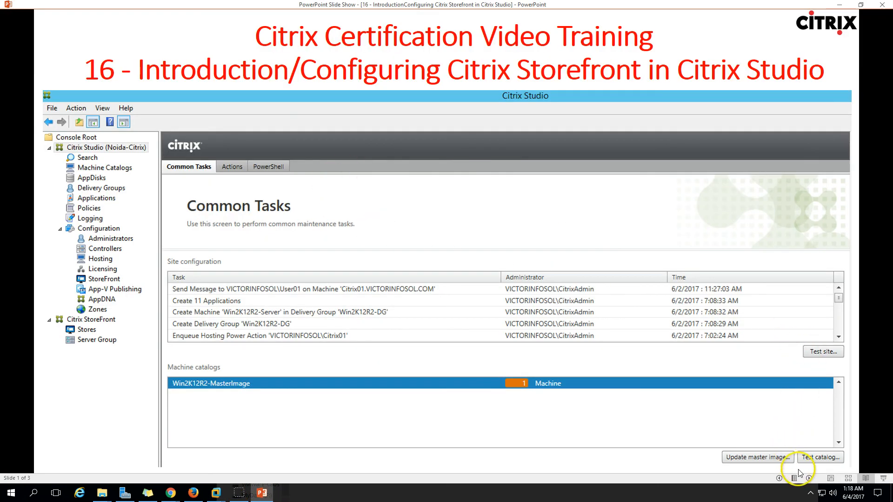